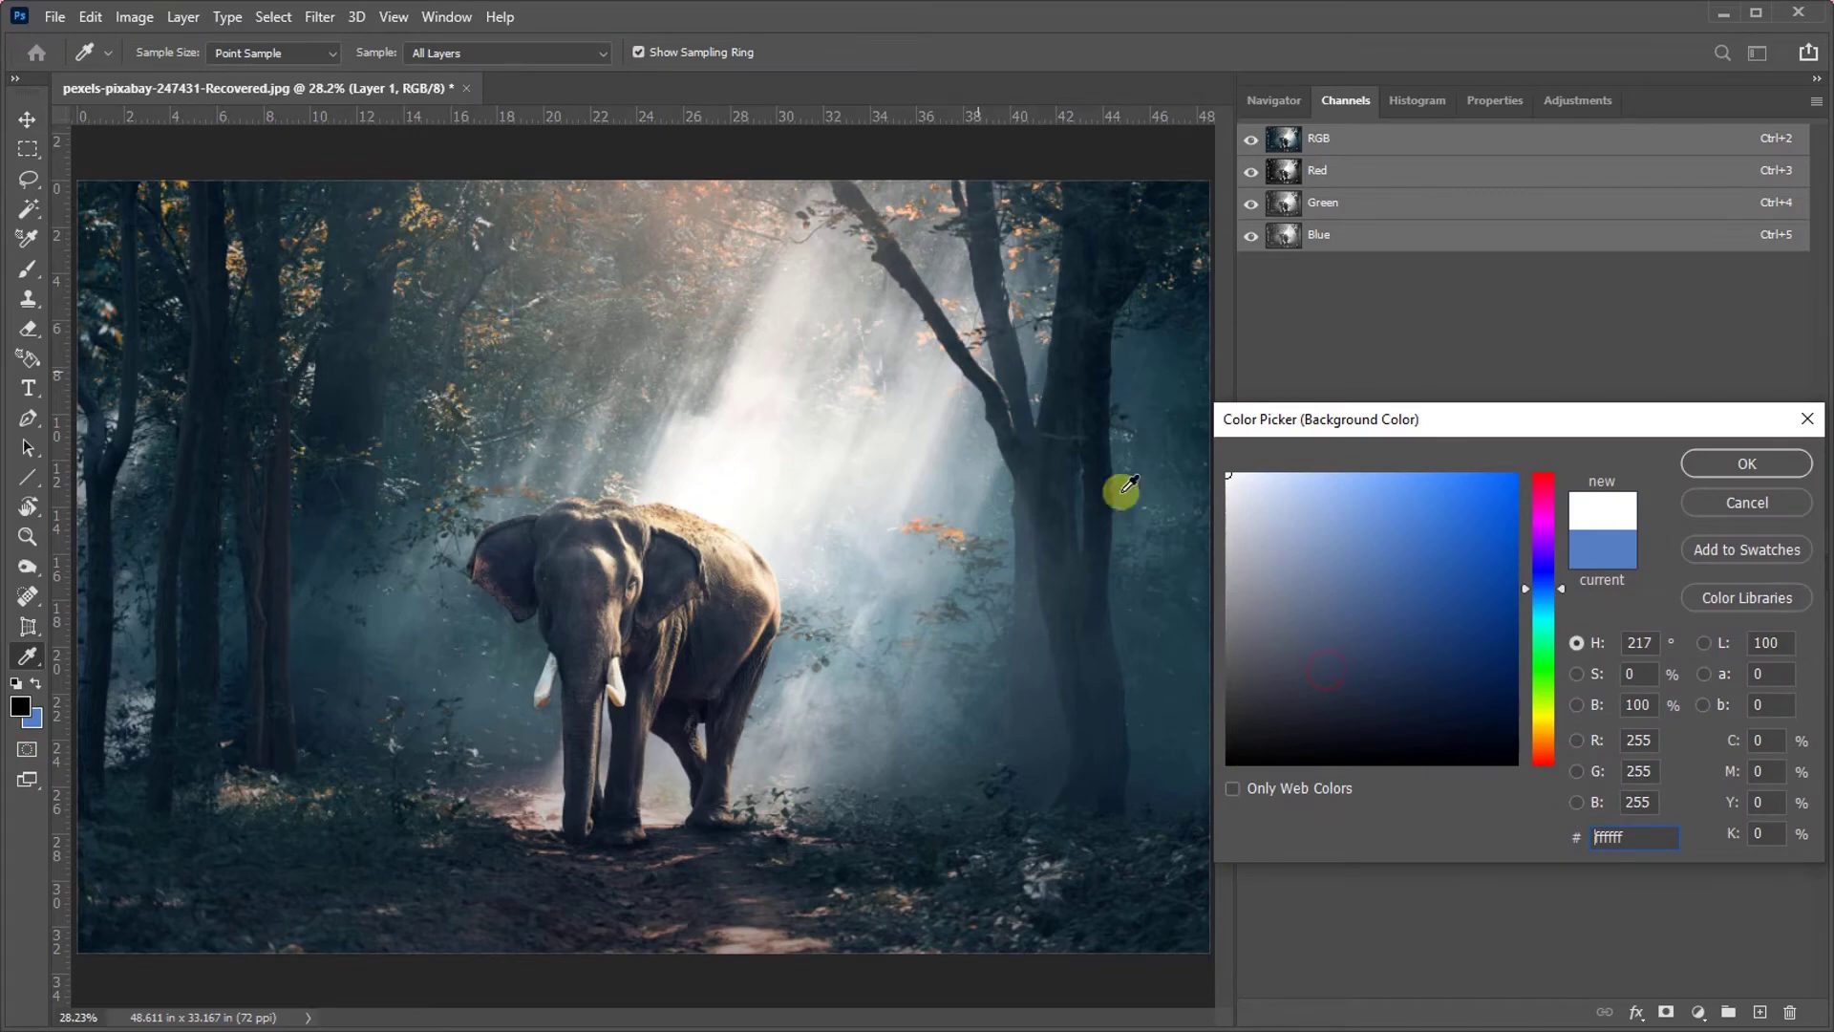
Set the background color to white (ffffff) and fill the empty Layer 1 with it
left_click_drag(1762, 432, 1579, 468)
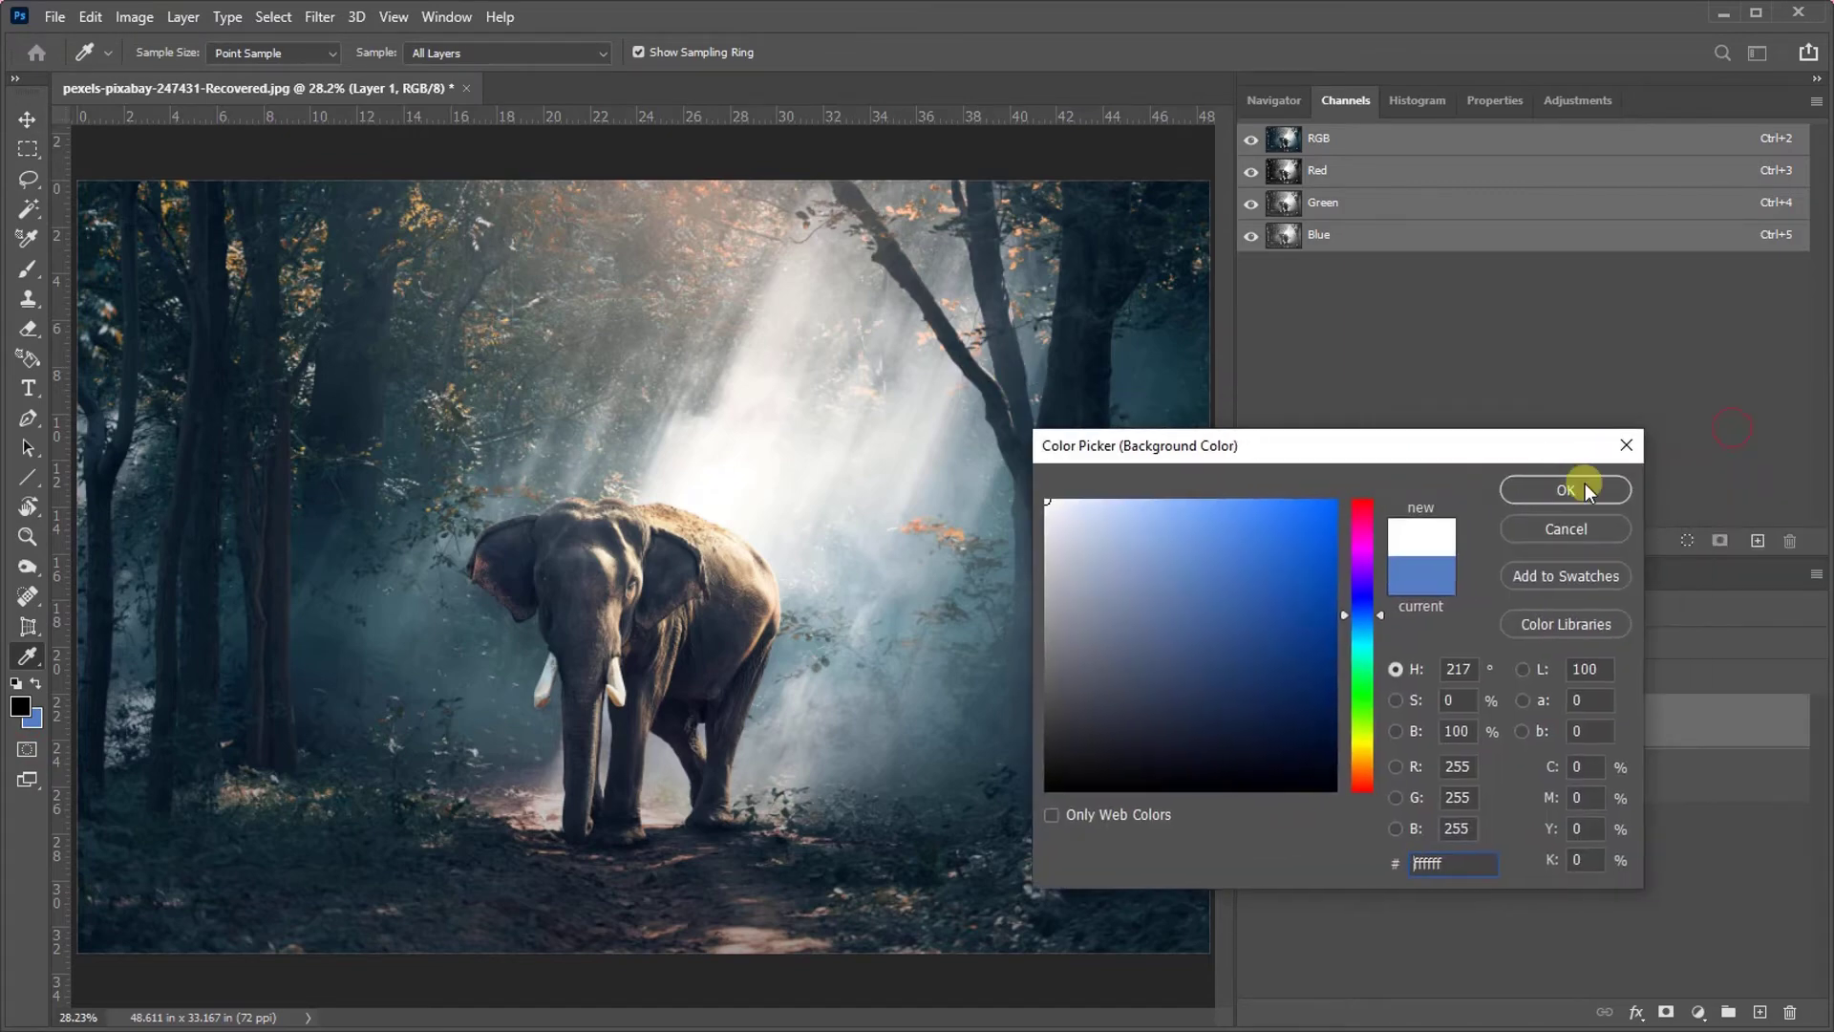
left_click(1585, 486)
key("v")
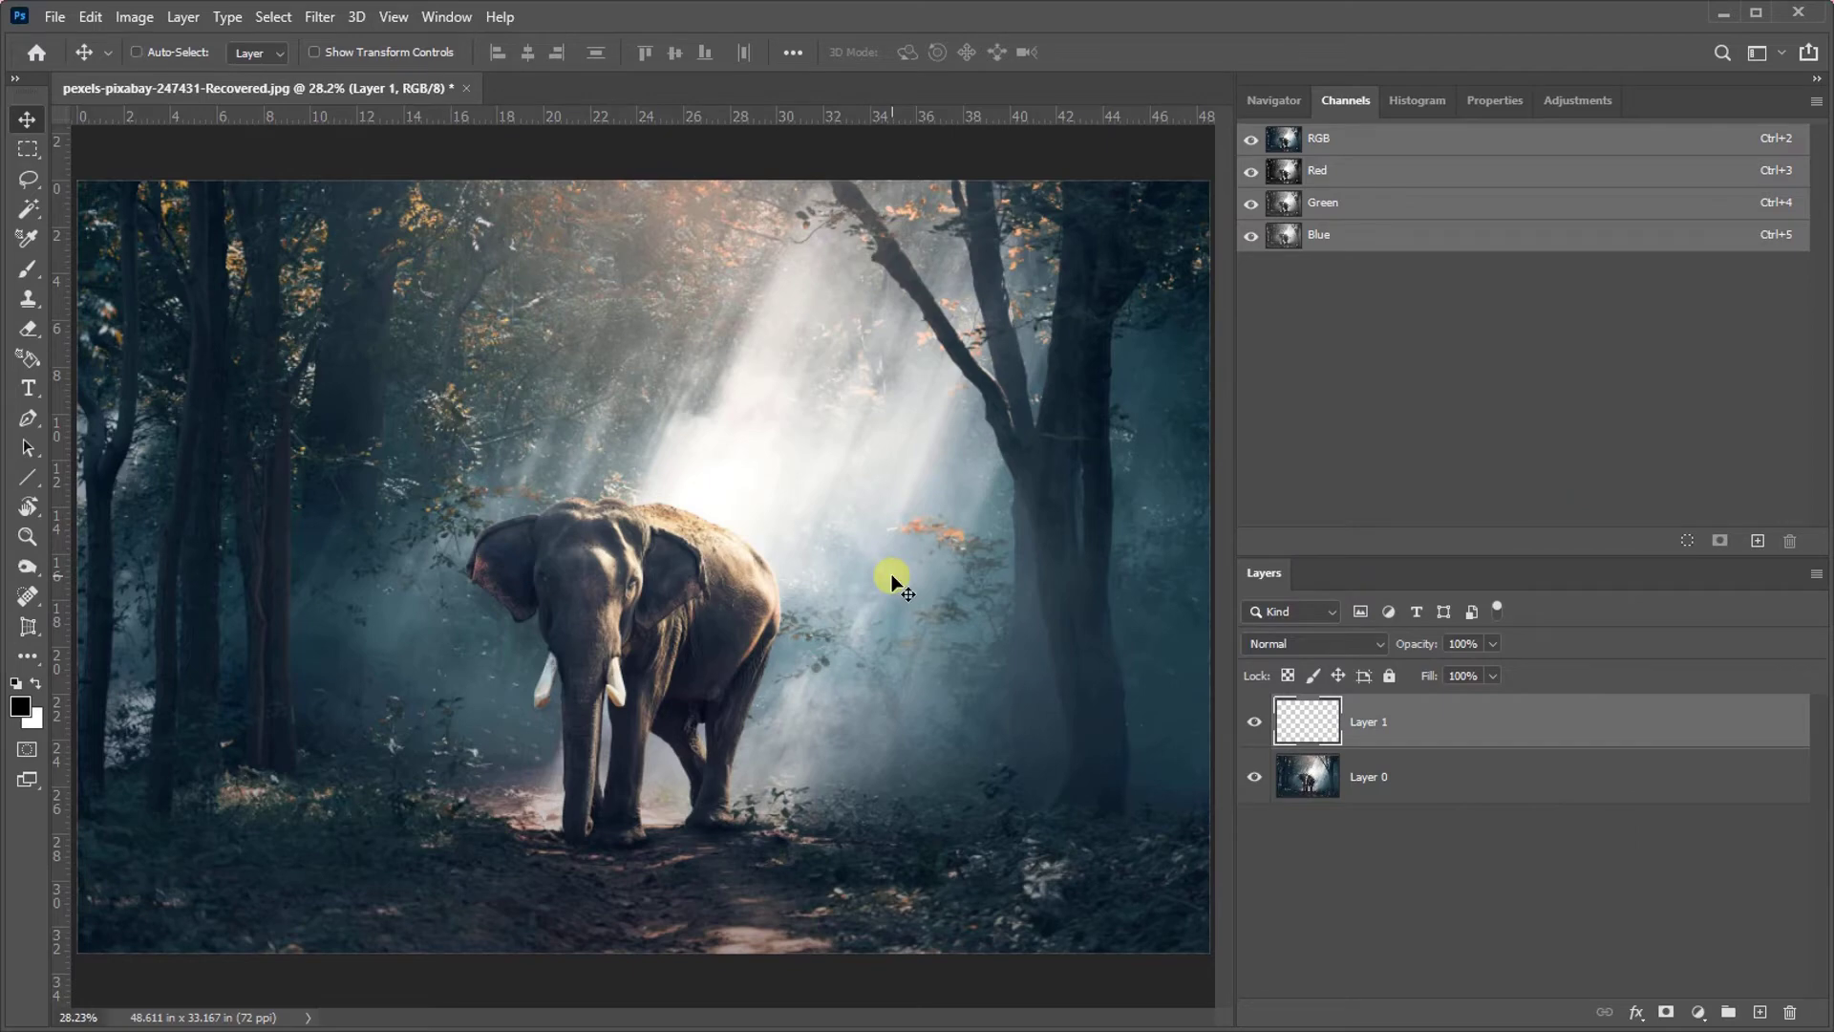
key("ctrl+BackSpace")
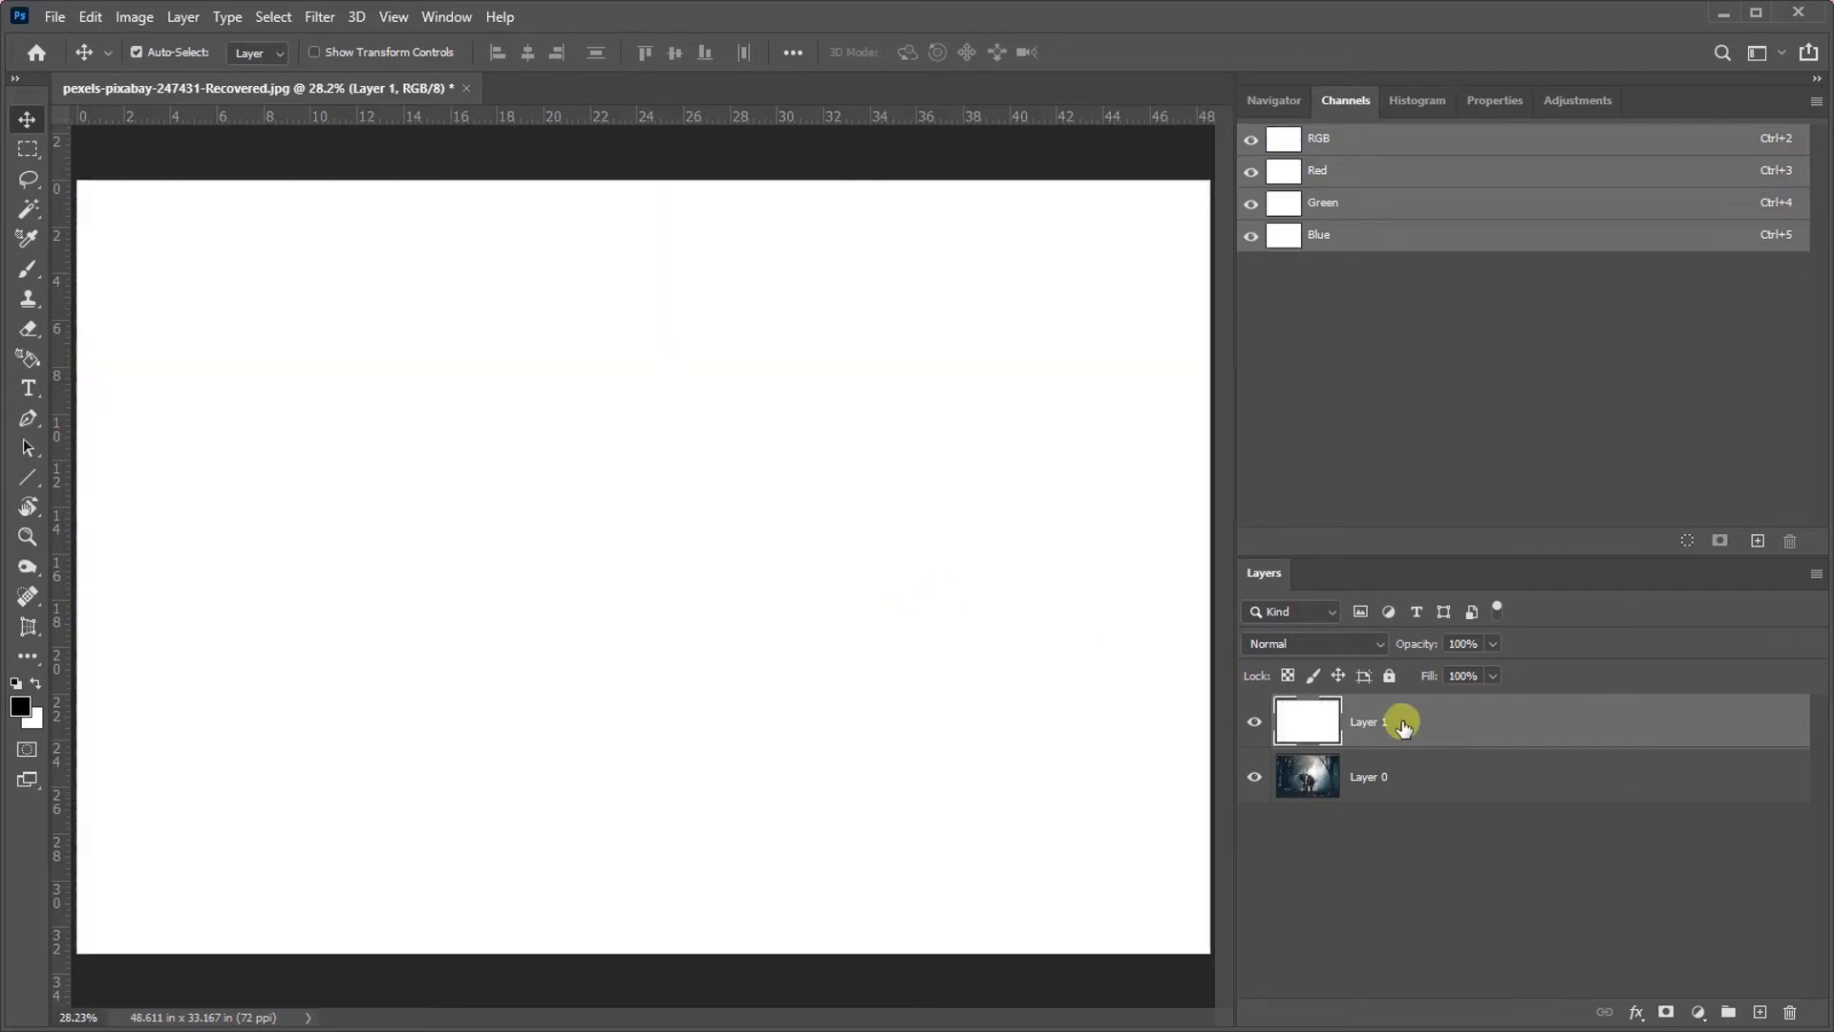
Rename the white-filled layer as "Transprent Image"
double_click(1376, 720)
type("Transprent Image")
key("Return")
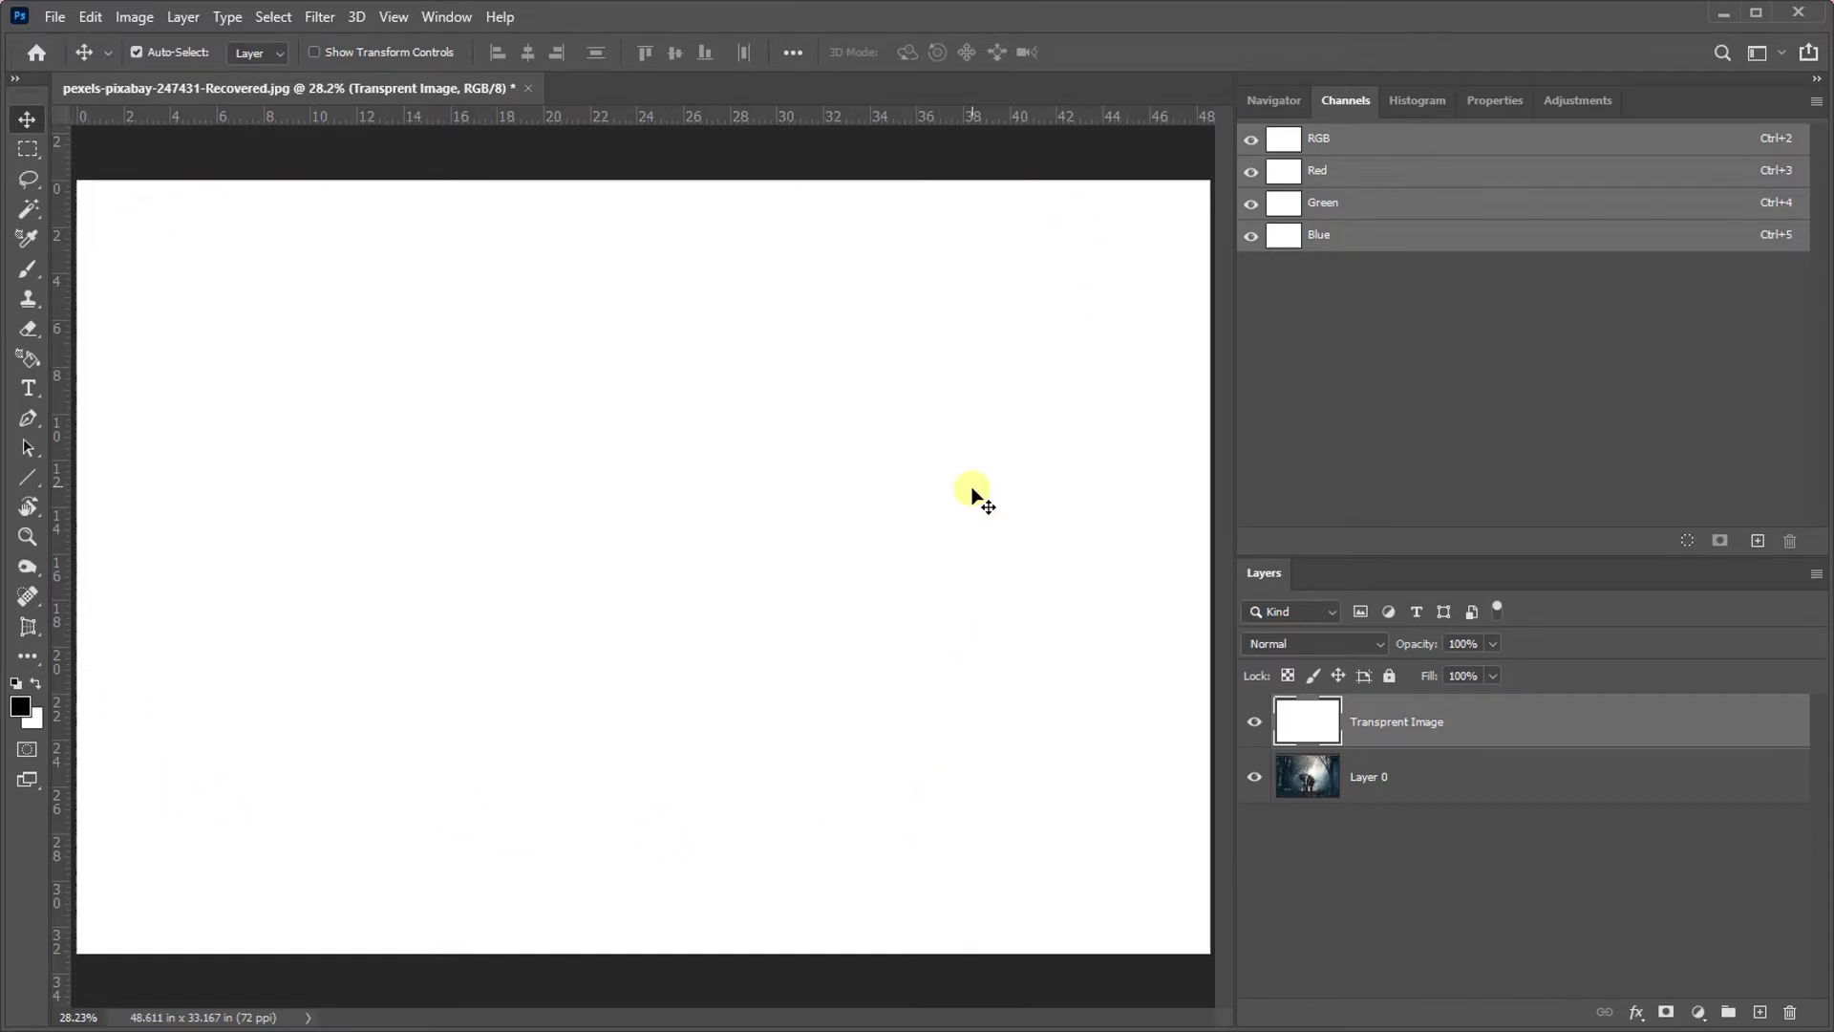
Scale the white layer about its center into a wide banner, about 71.65% wide and 33.97% high
key("ctrl+t")
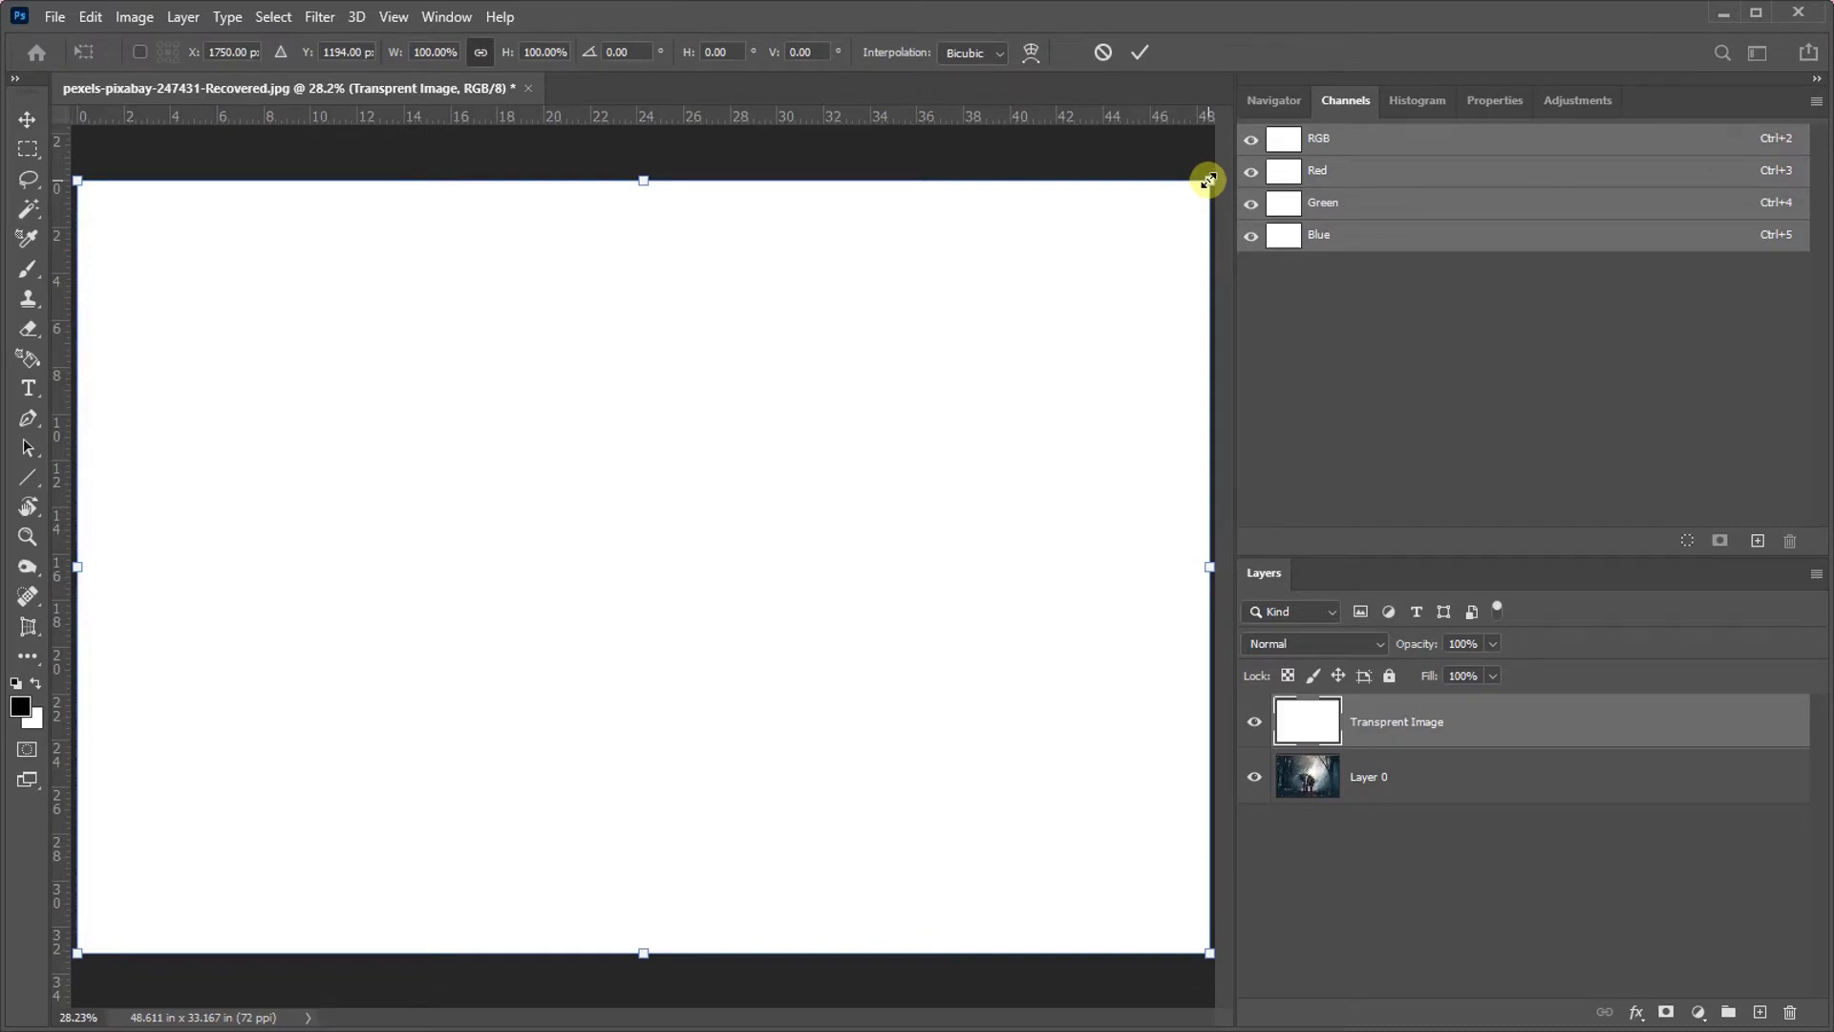
left_click_drag(1208, 179, 1017, 383)
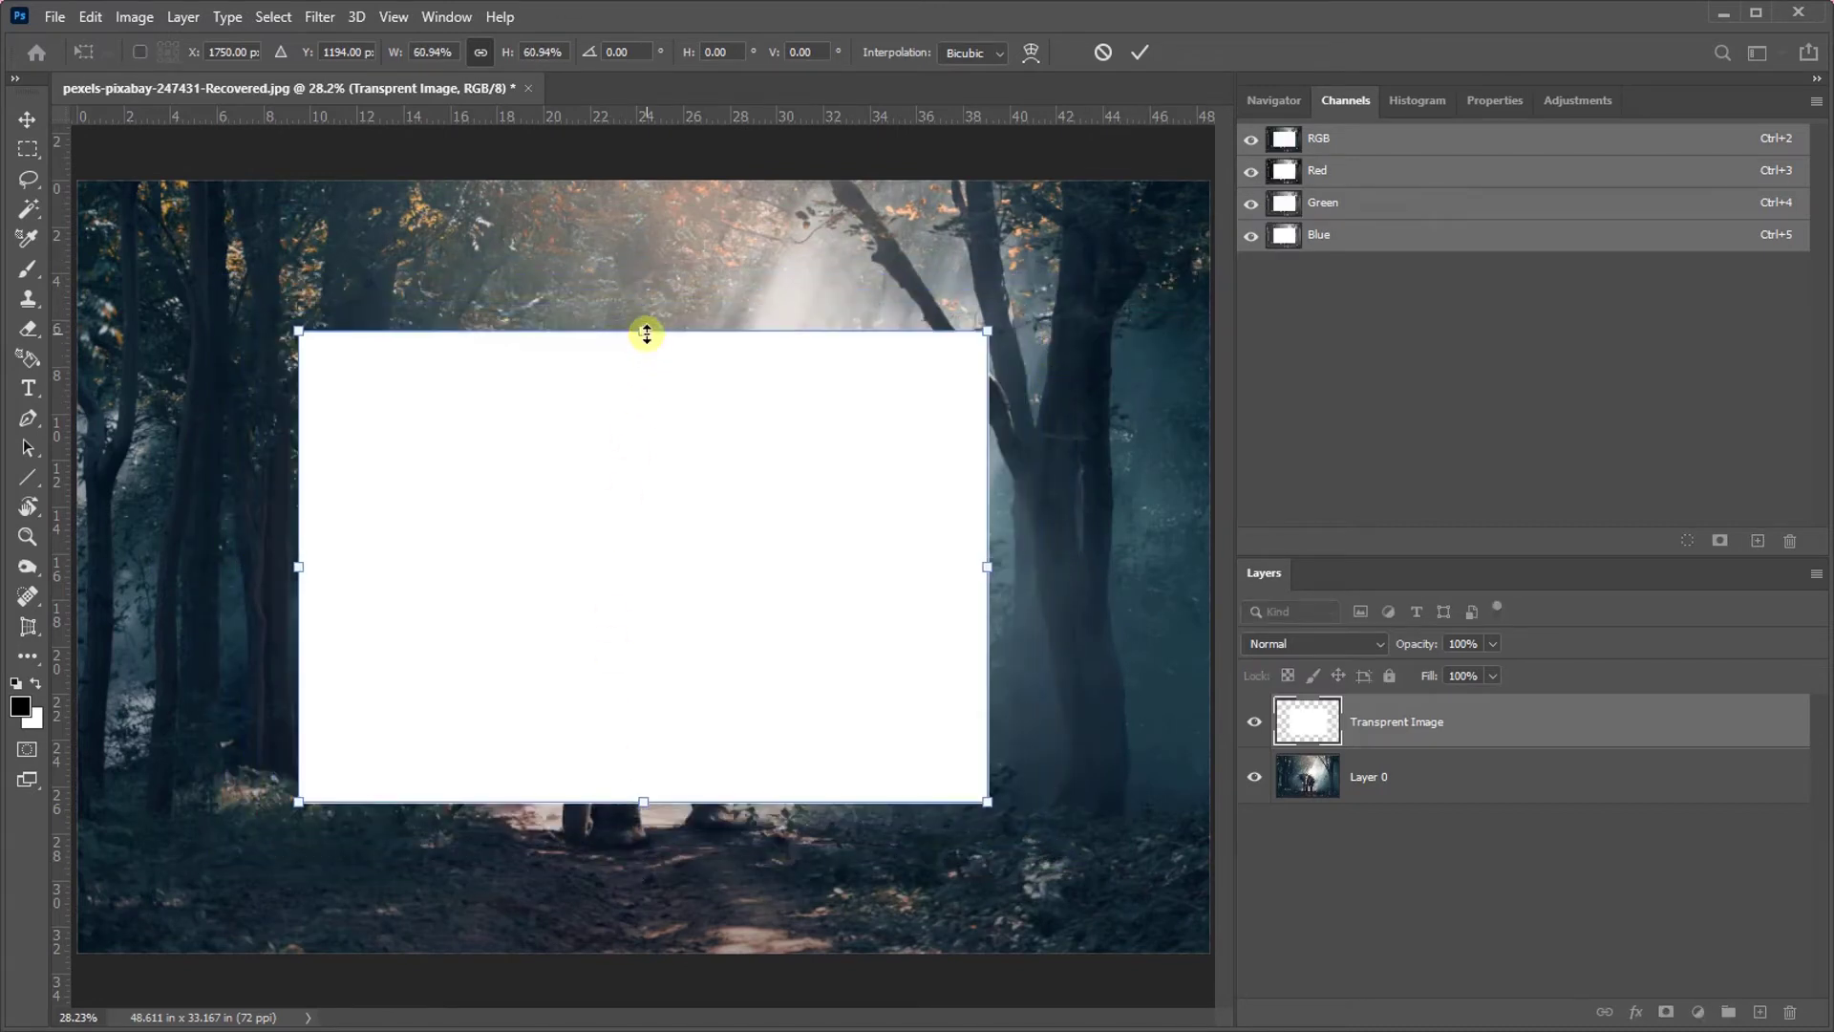
left_click_drag(647, 333, 645, 438)
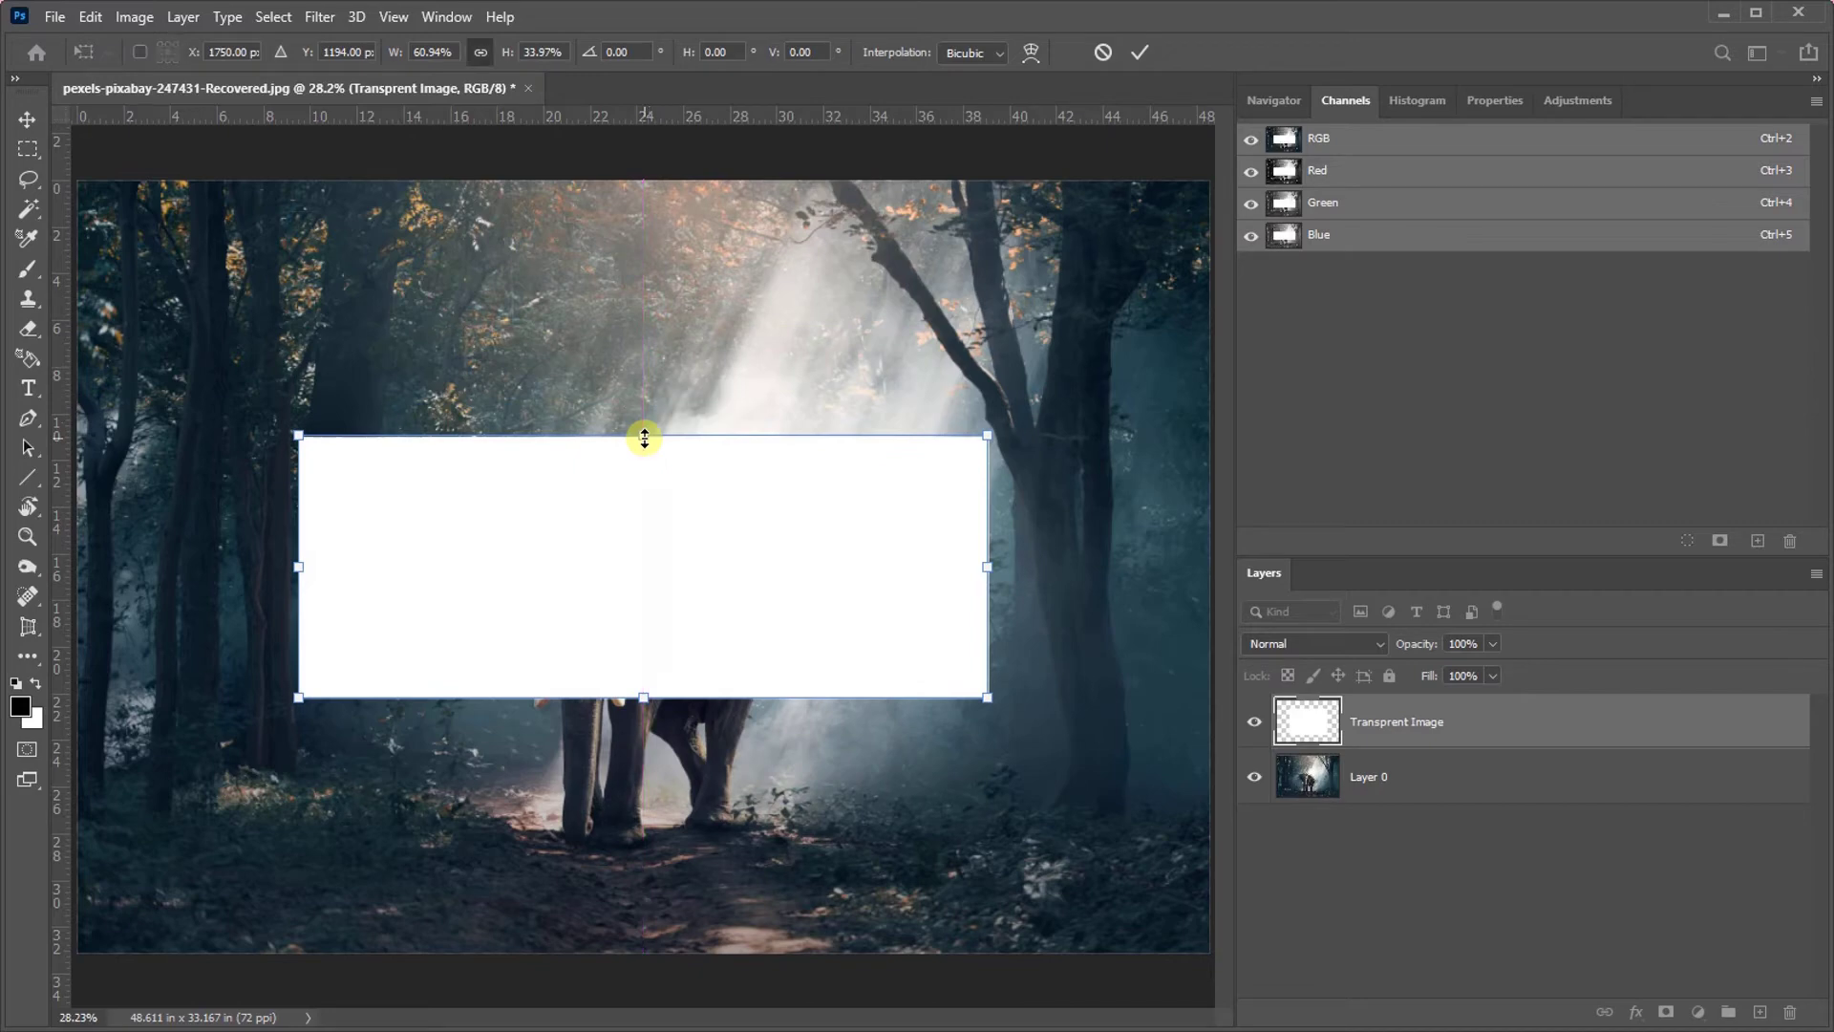
left_click_drag(987, 567, 1049, 554)
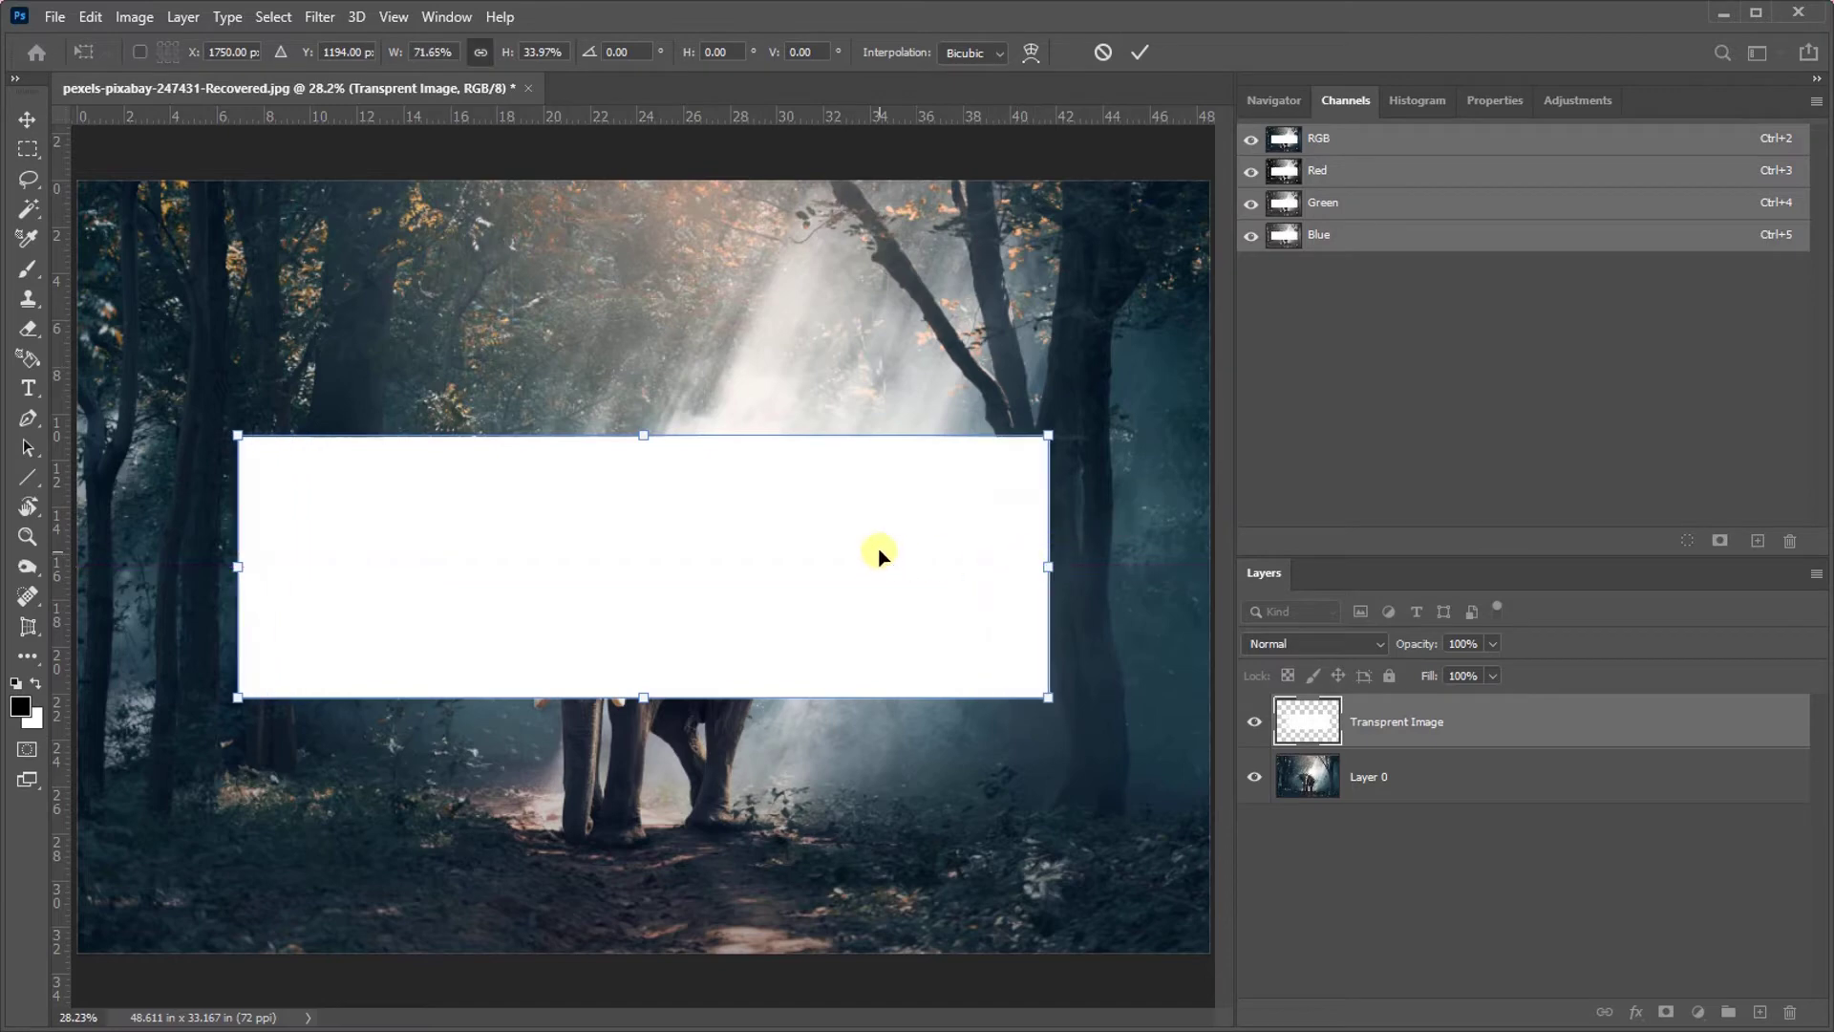
left_click(1140, 51)
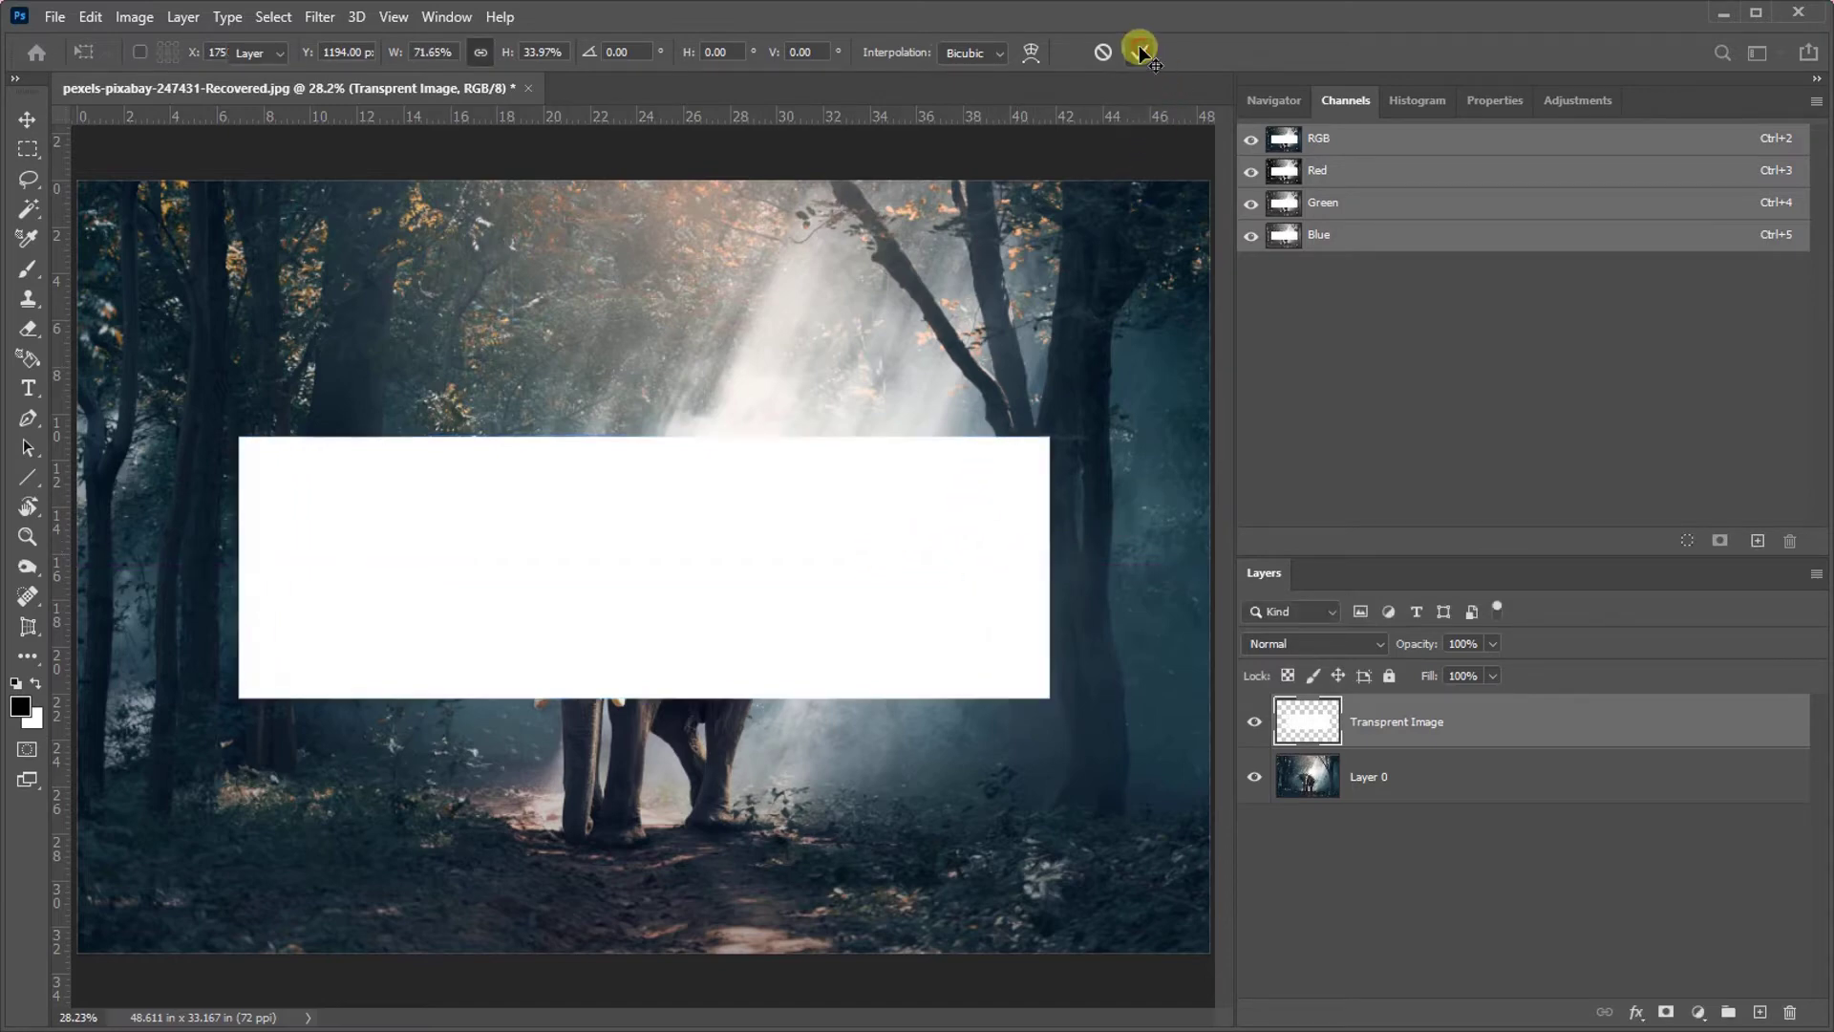
Add the text "Wildlife" in black over the white banner and set its font size to 450 pt
left_click(28, 388)
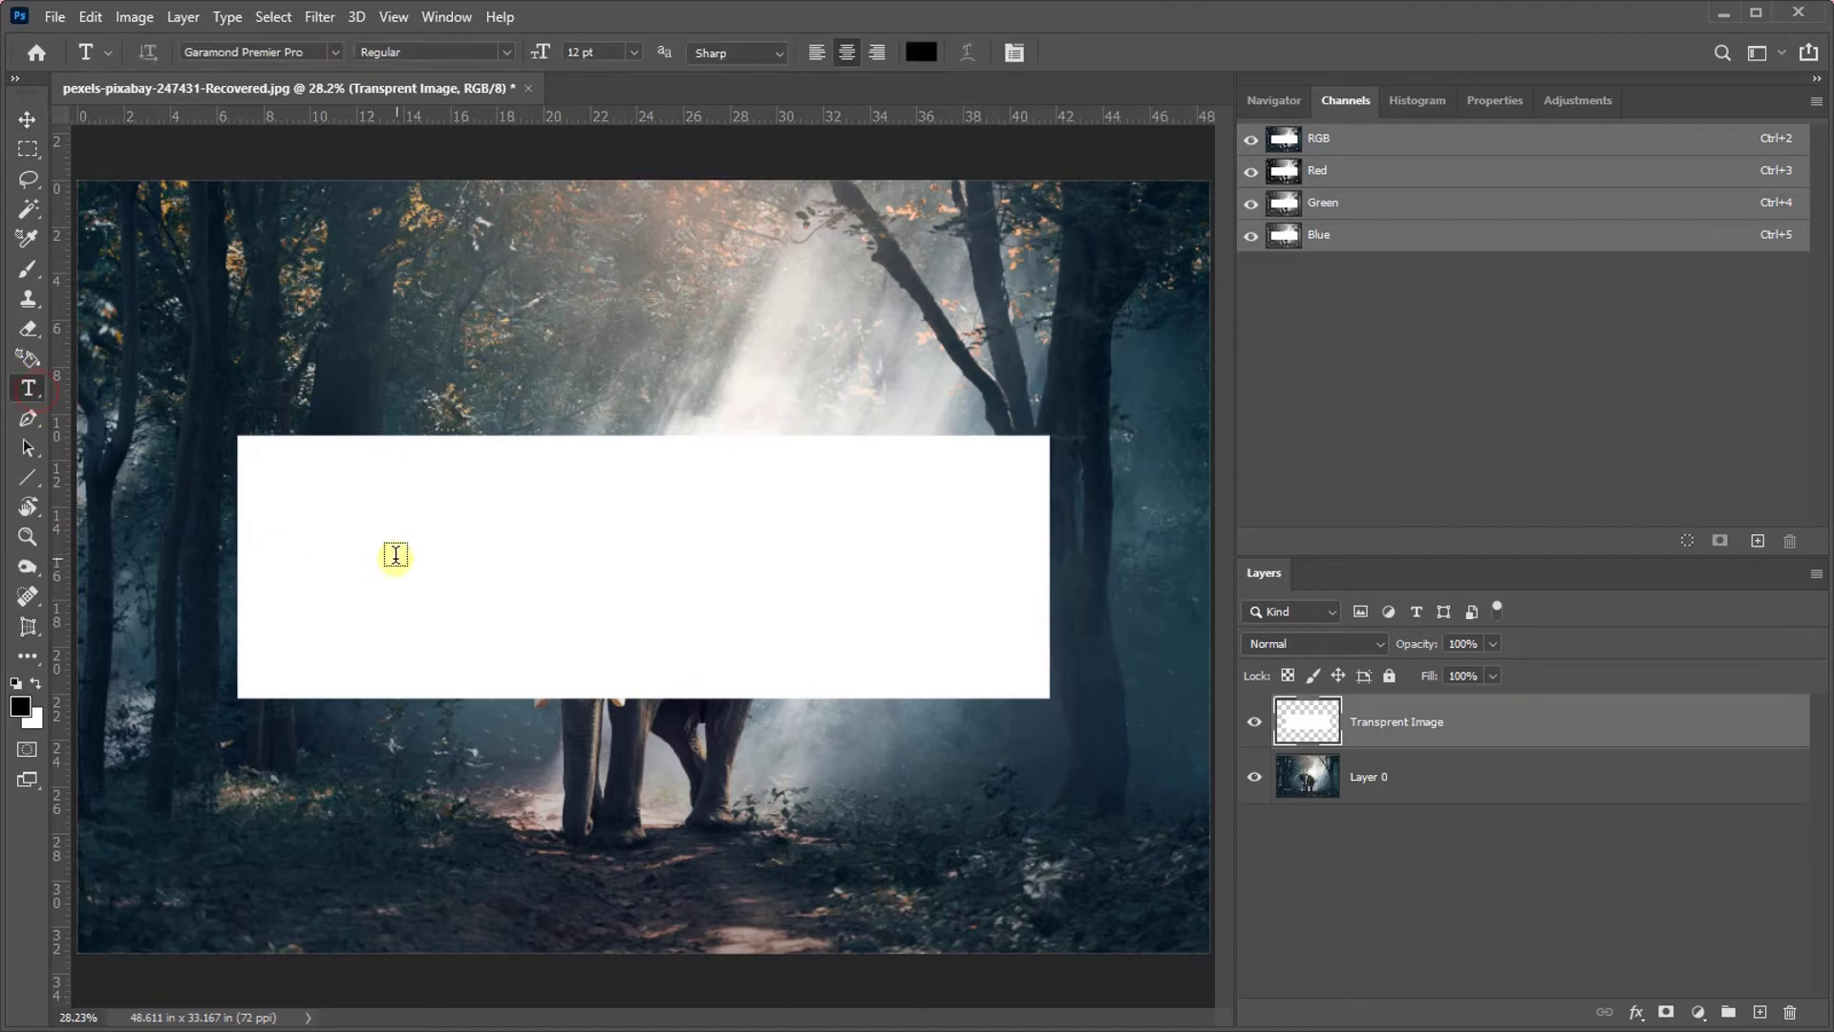
left_click(396, 555)
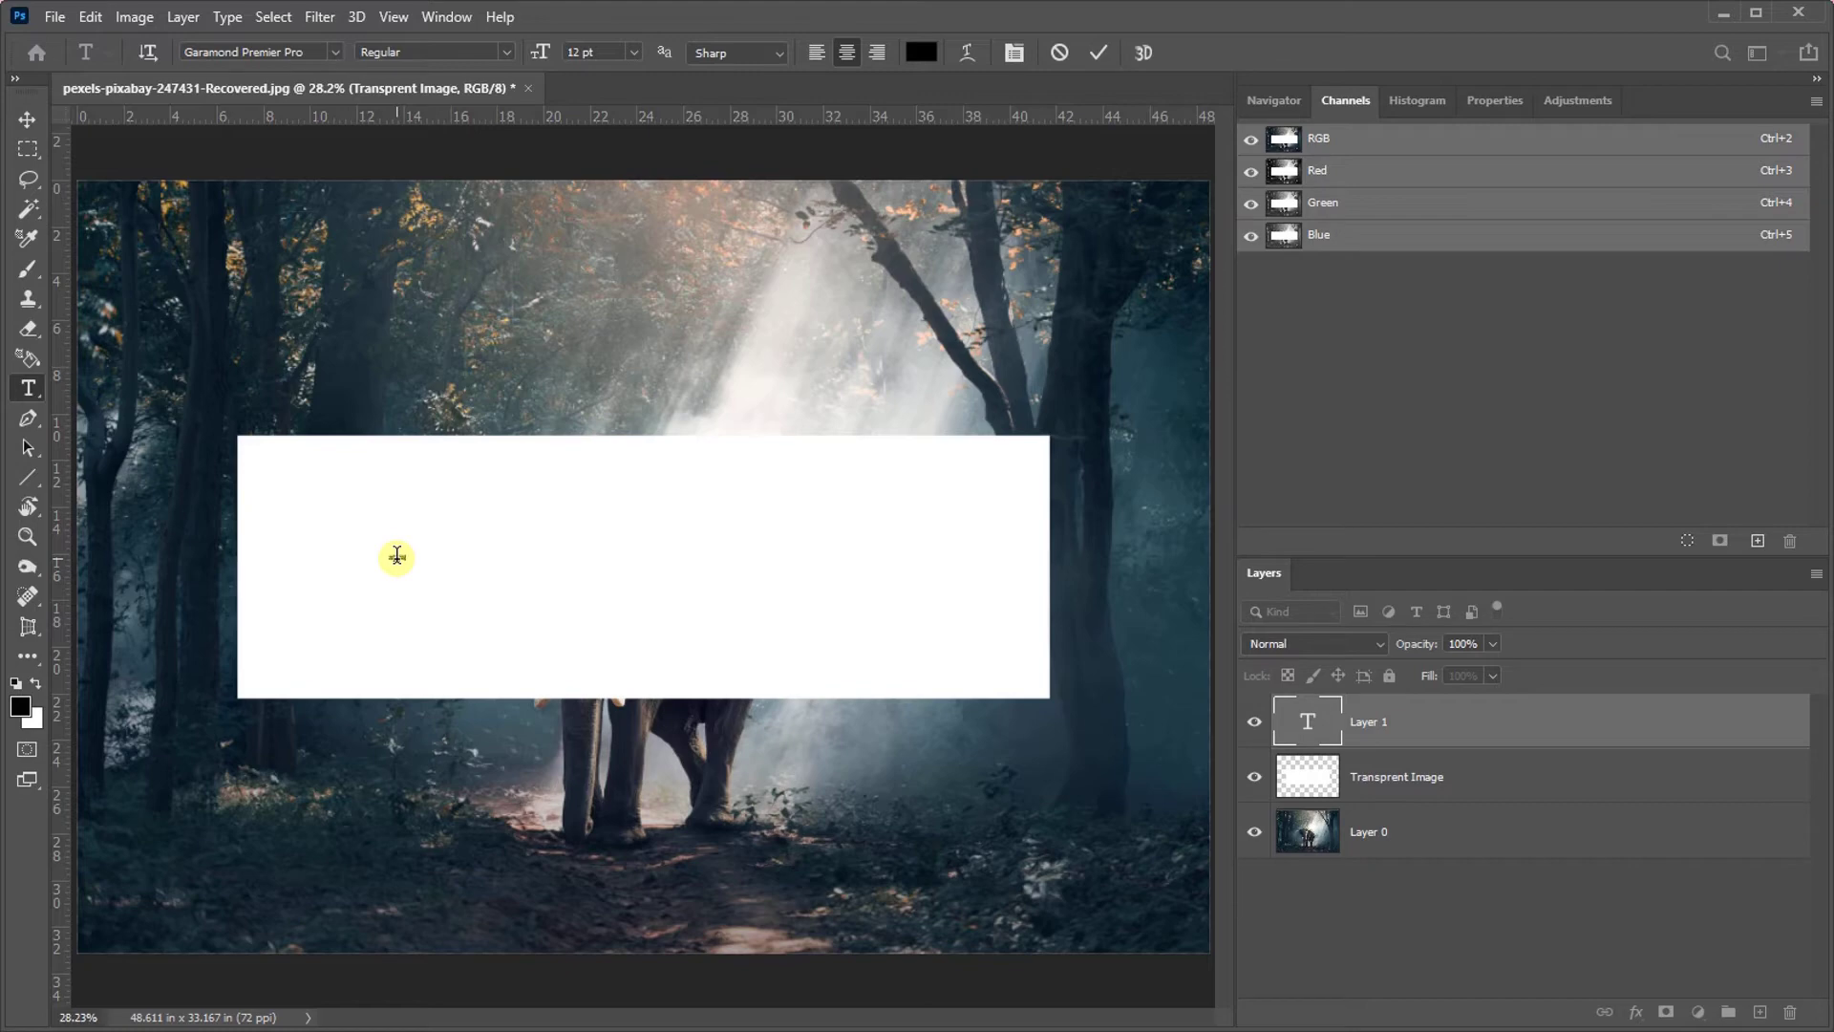
type("Wildlife")
key("ctrl+Return")
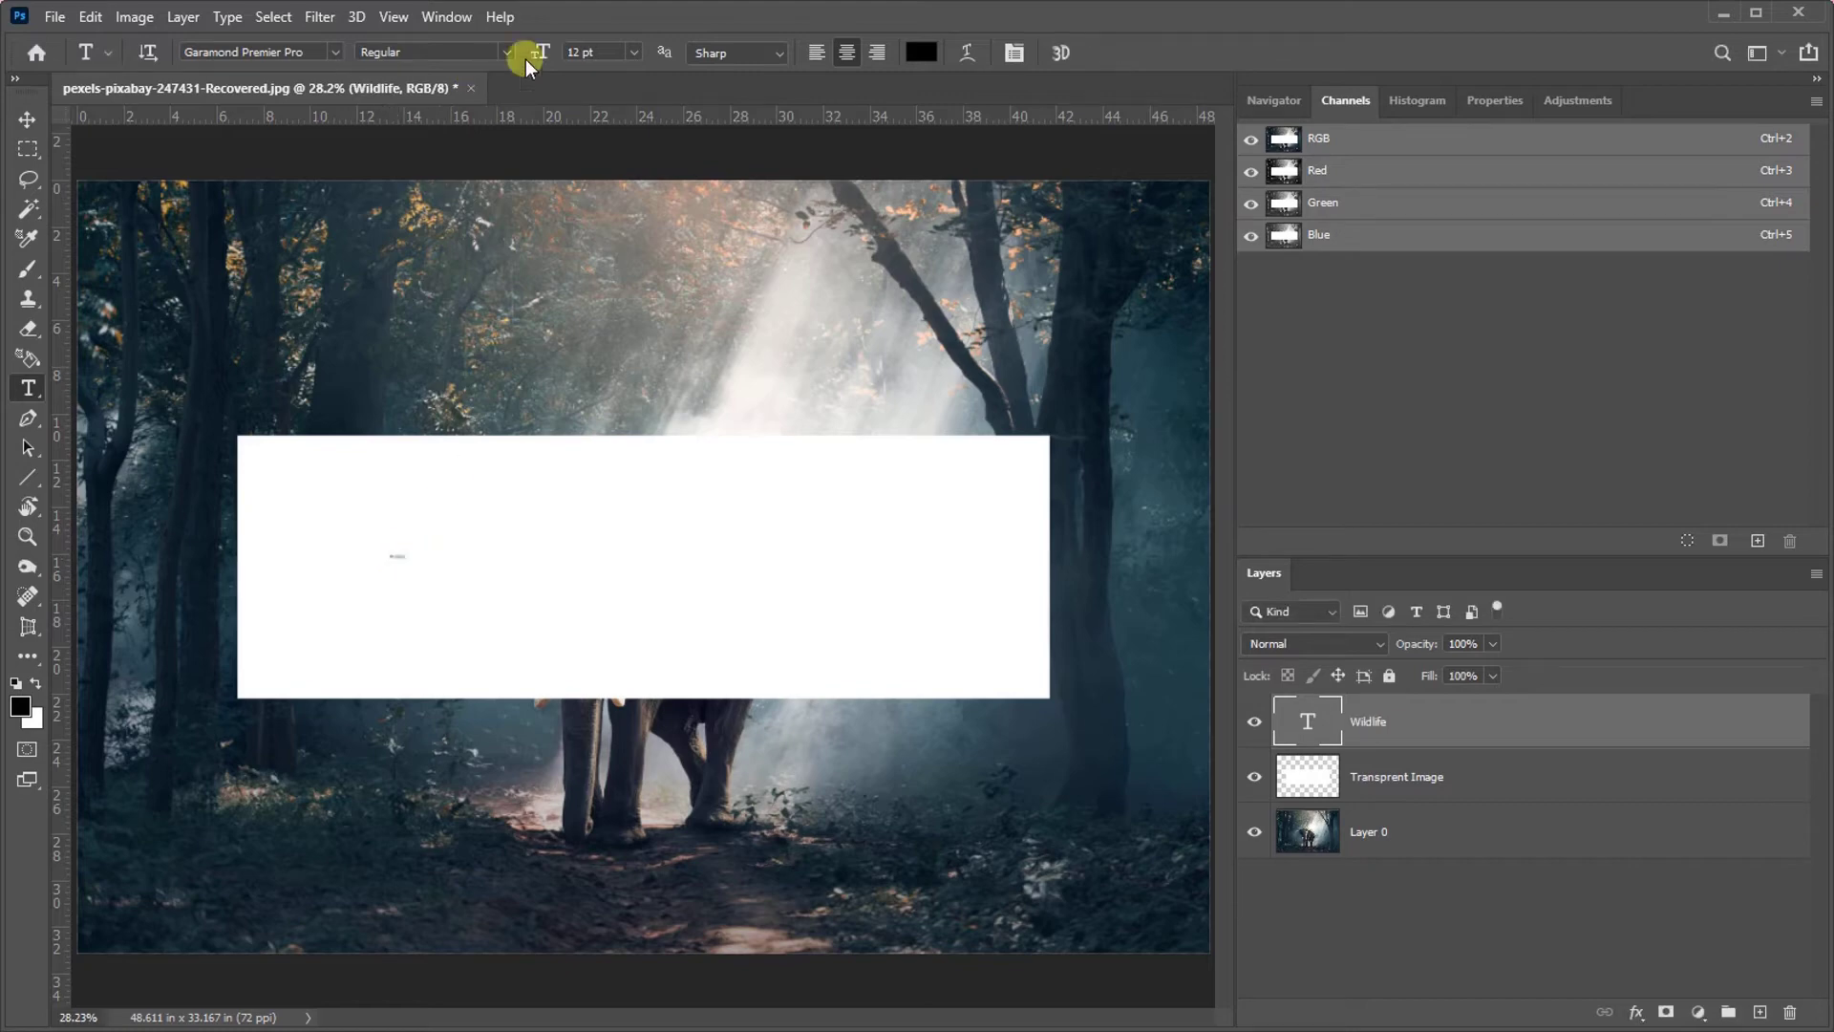
left_click_drag(606, 52, 526, 51)
key("Return")
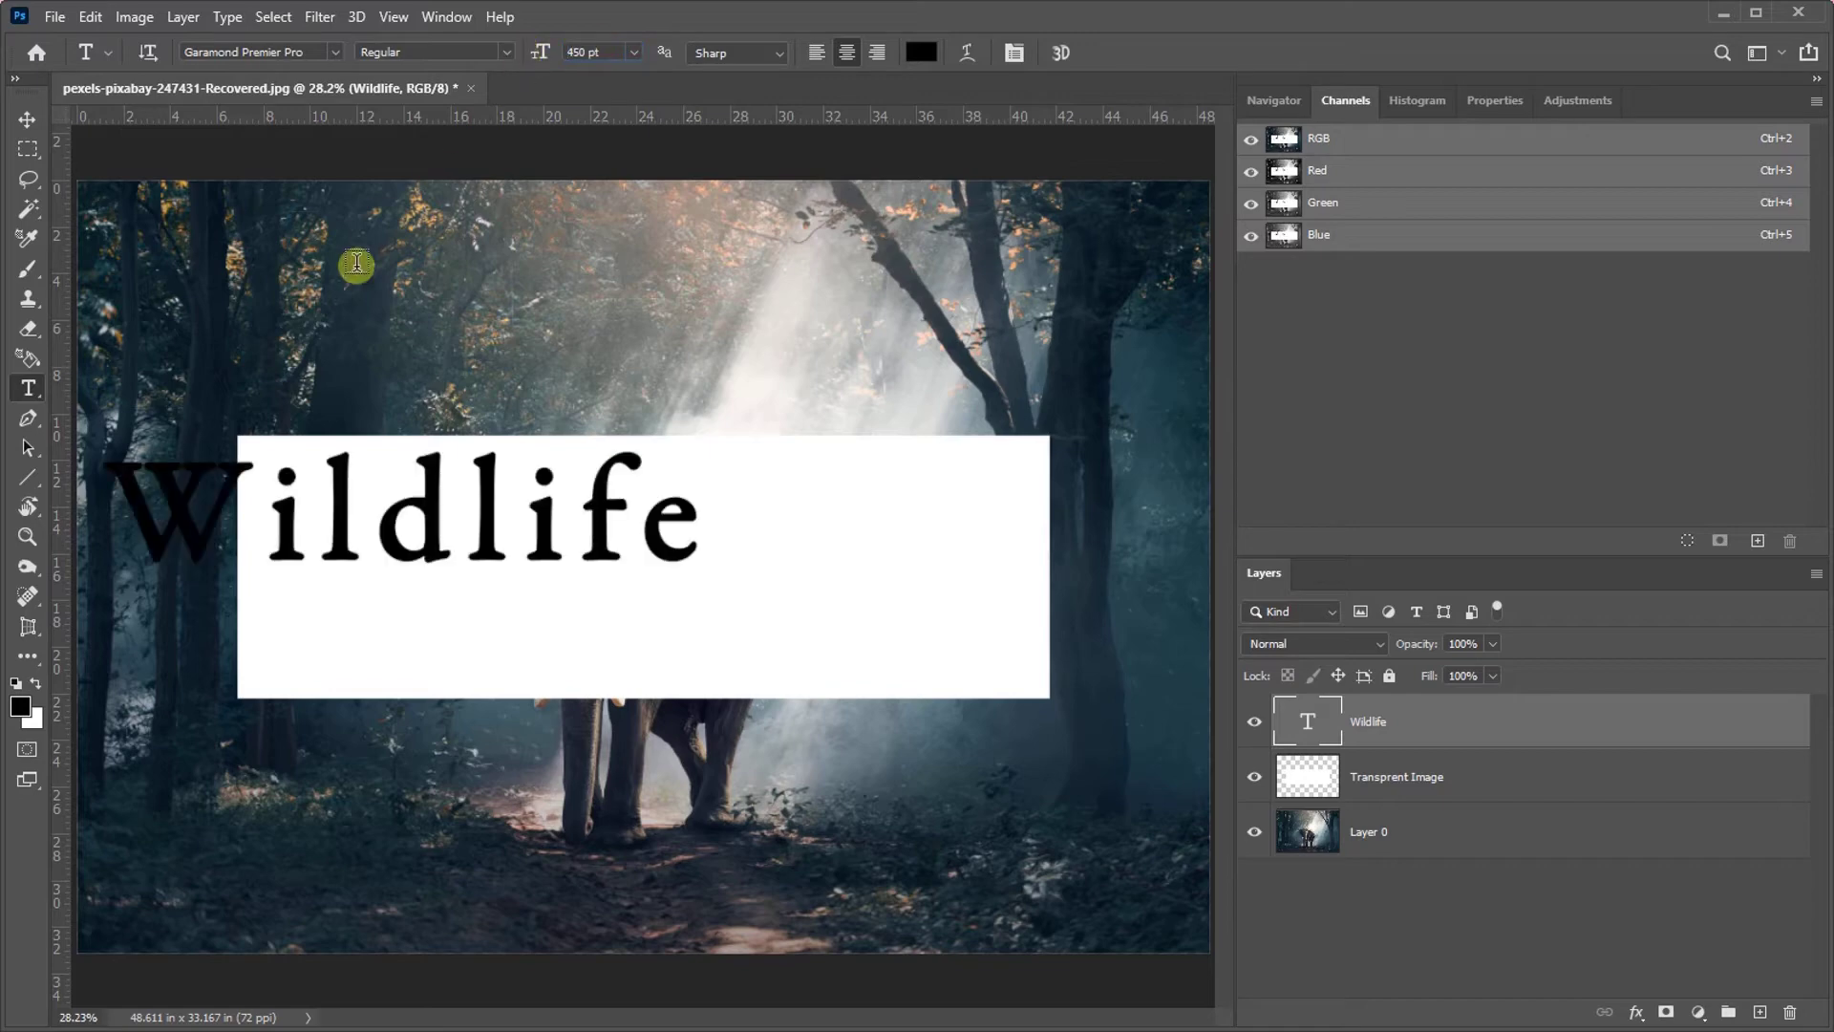
Center the Wildlife text horizontally and vertically on the whole canvas, and clear the selection
left_click(27, 119)
left_click_drag(178, 474, 304, 482)
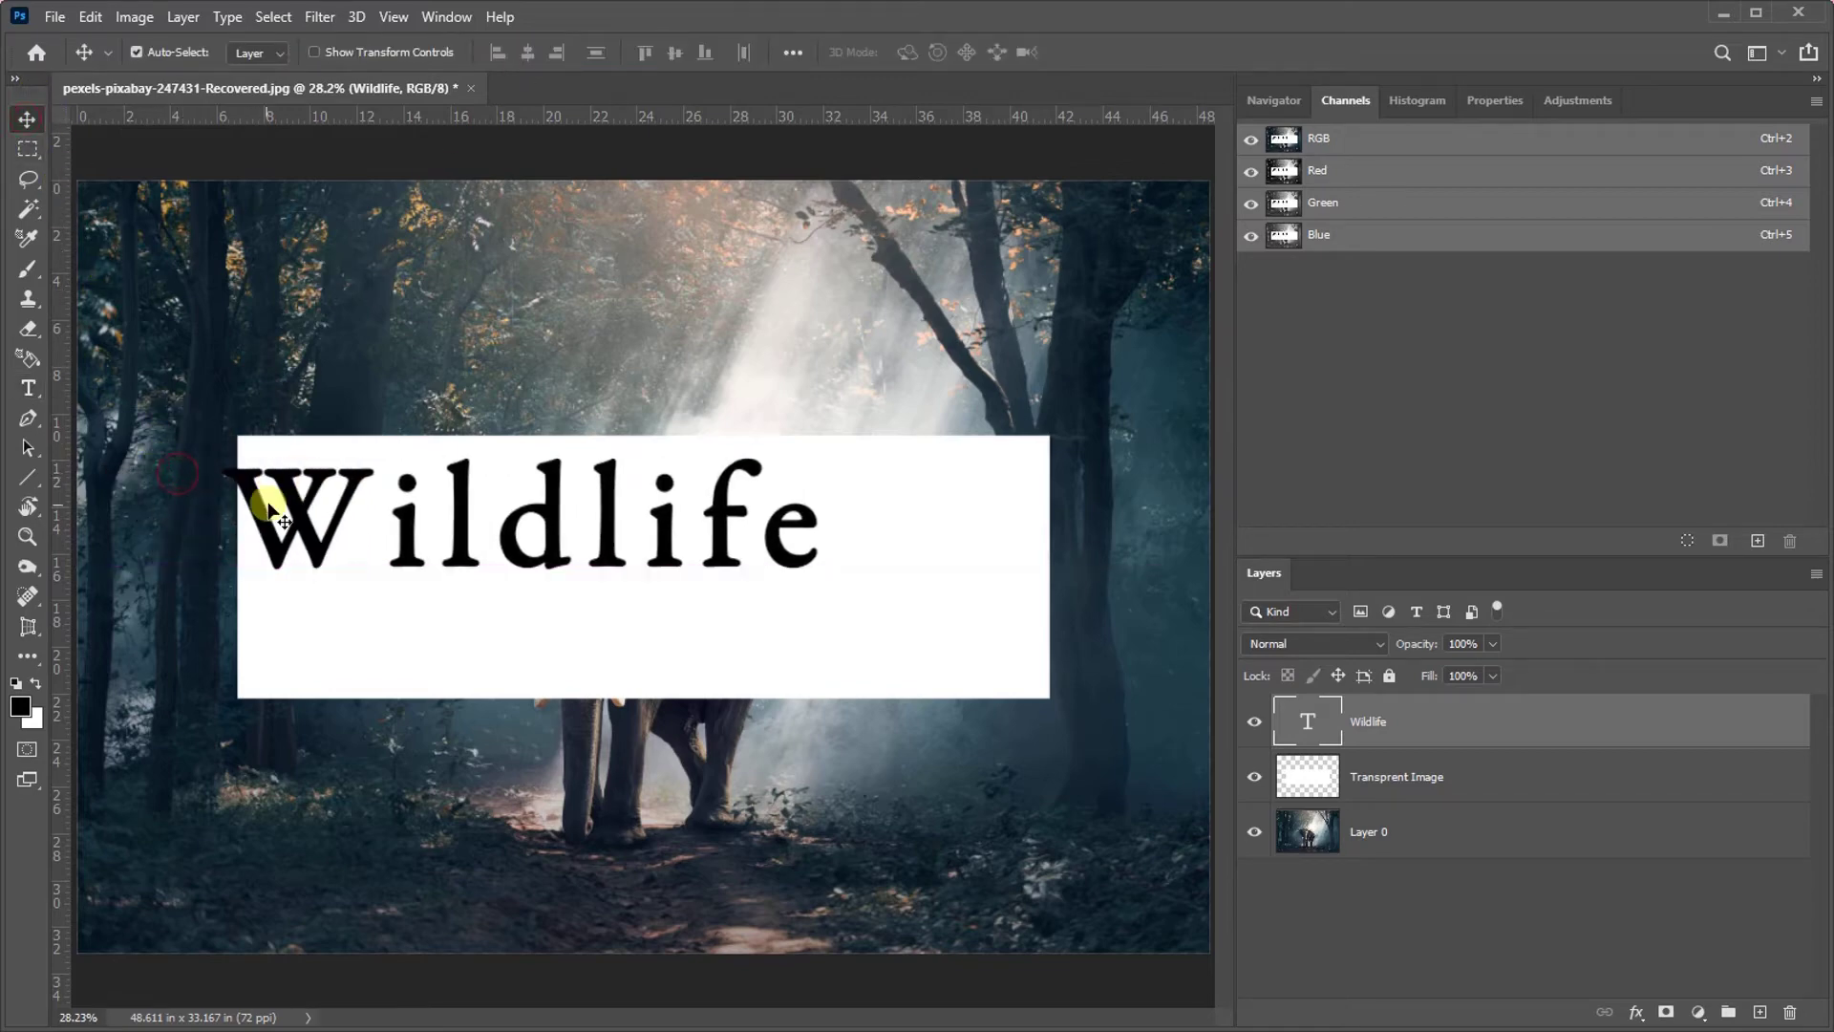
left_click_drag(28, 148, 1773, 1022)
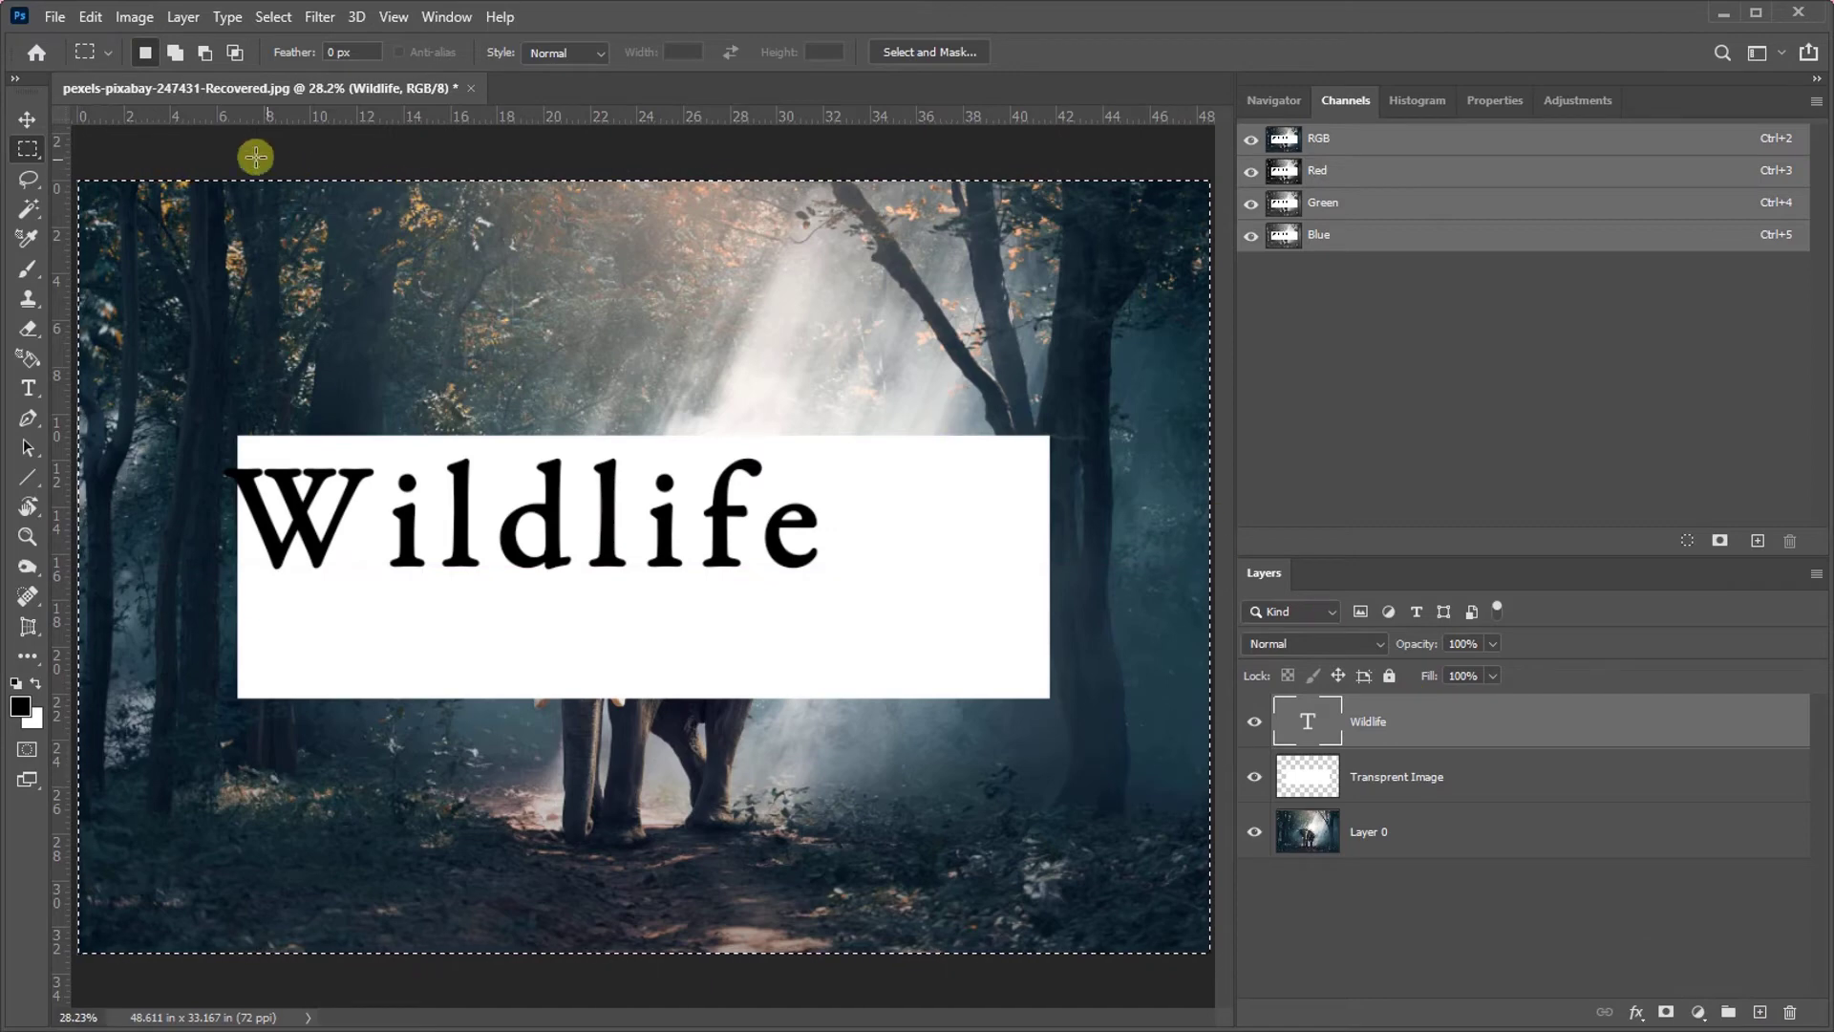
left_click(26, 119)
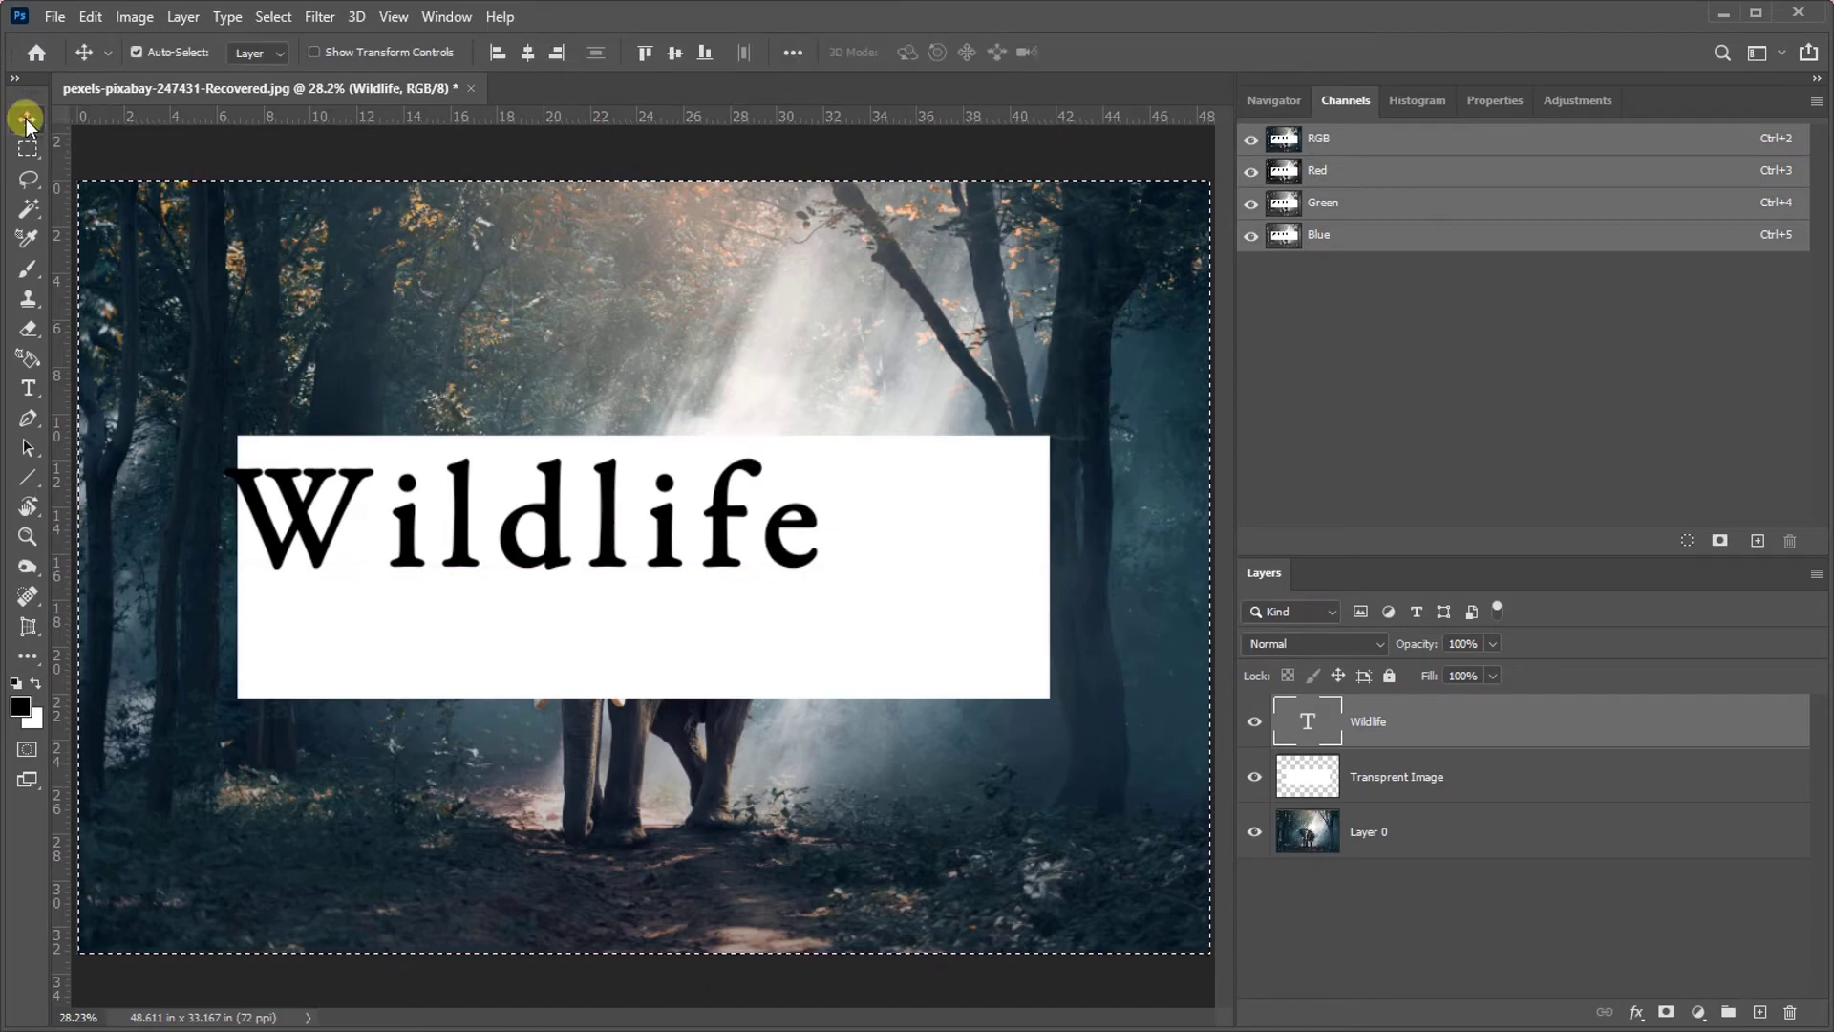
left_click(528, 52)
left_click(682, 53)
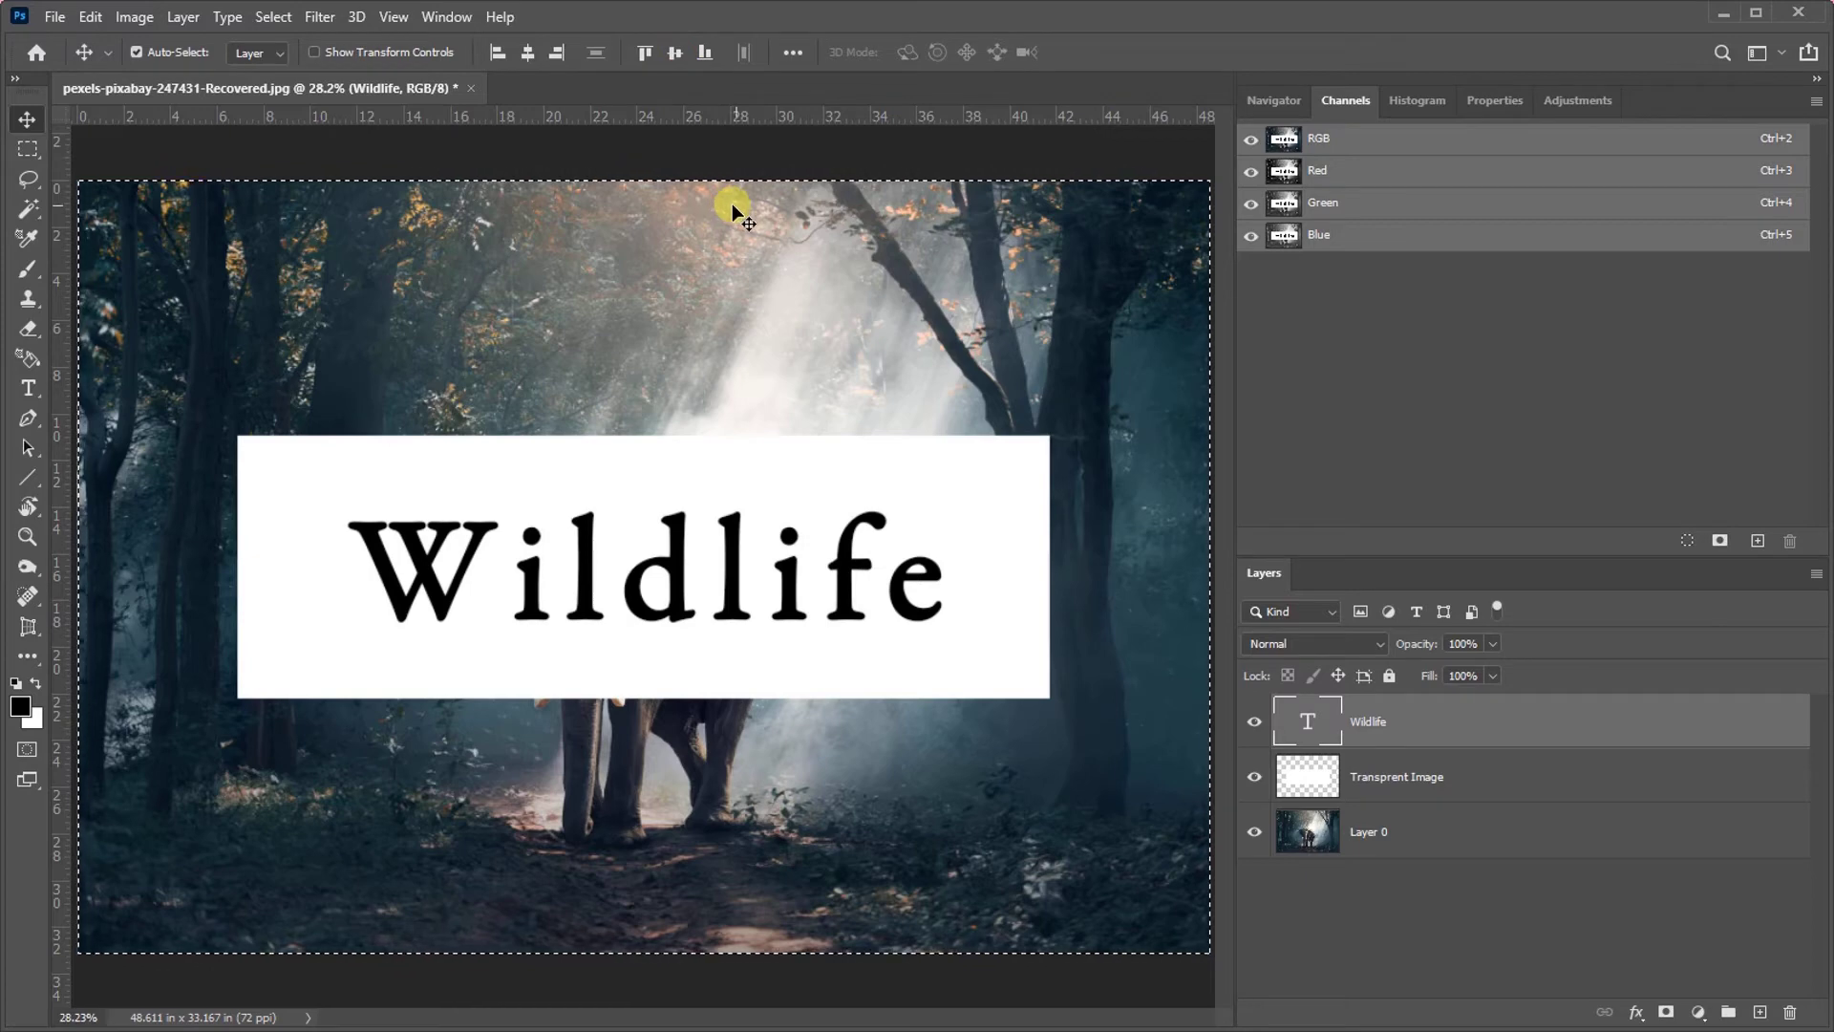
left_click(260, 19)
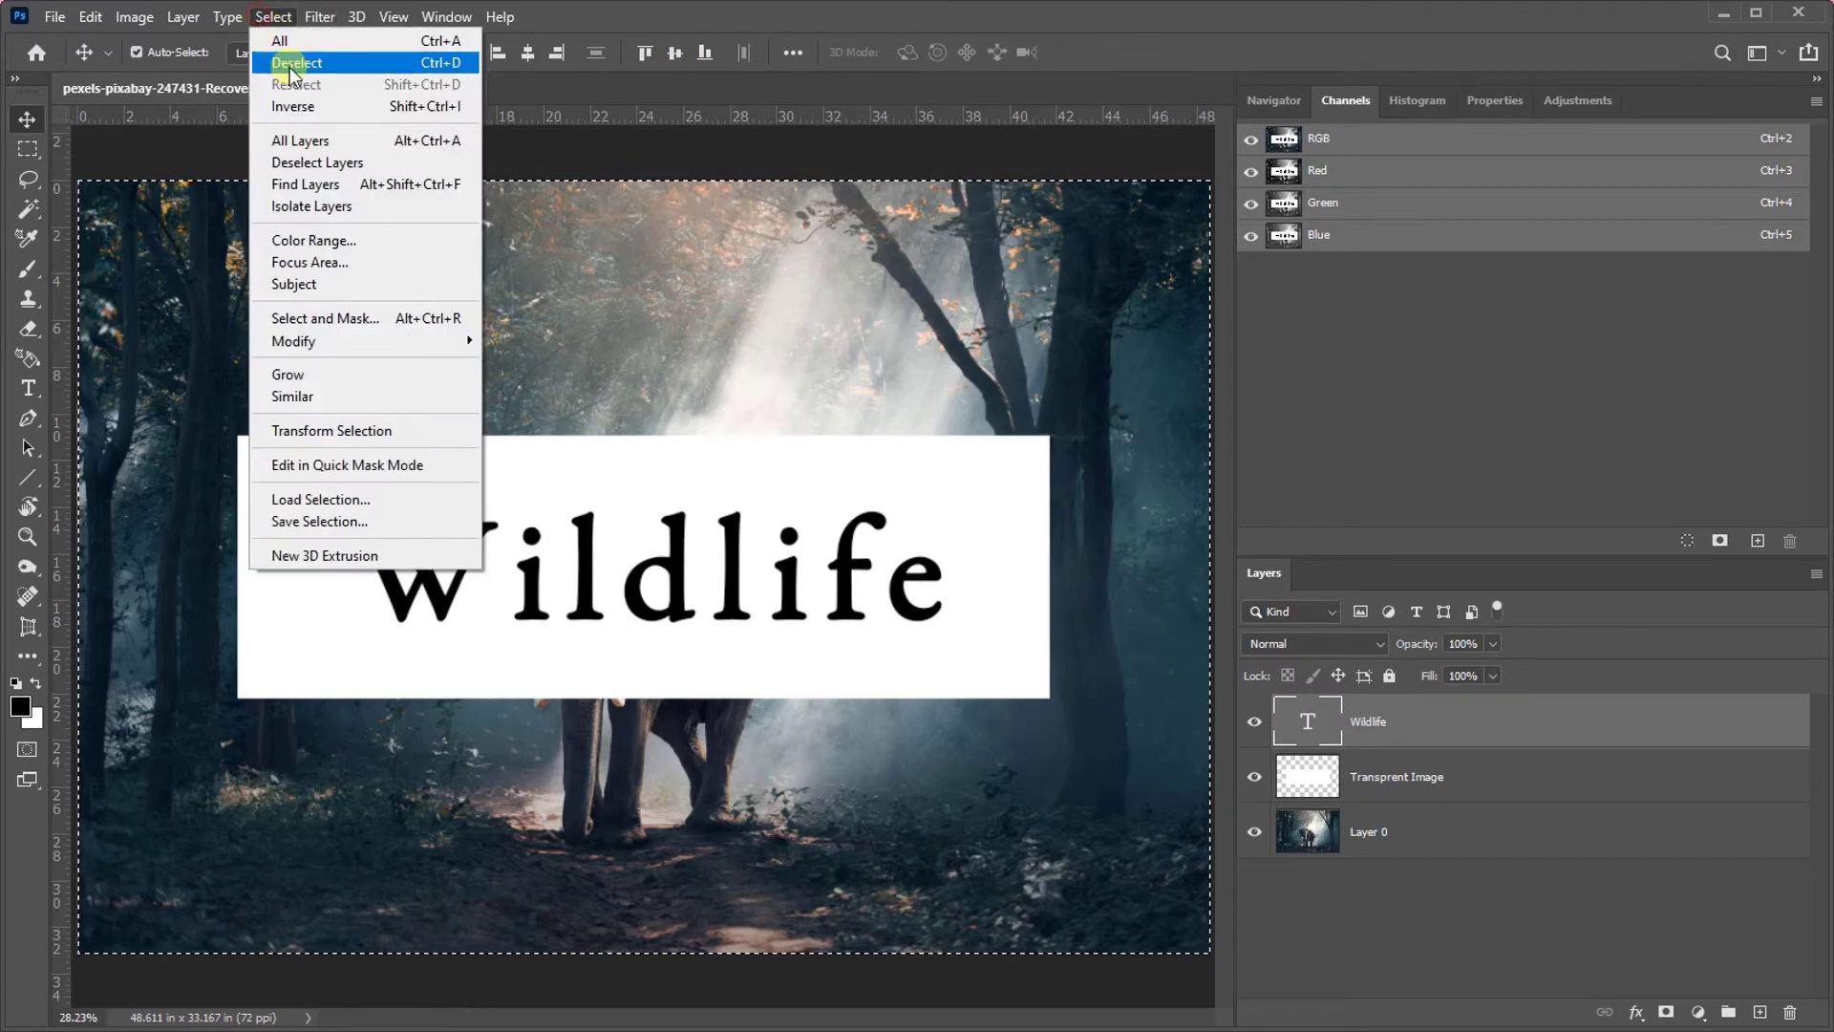
left_click(292, 65)
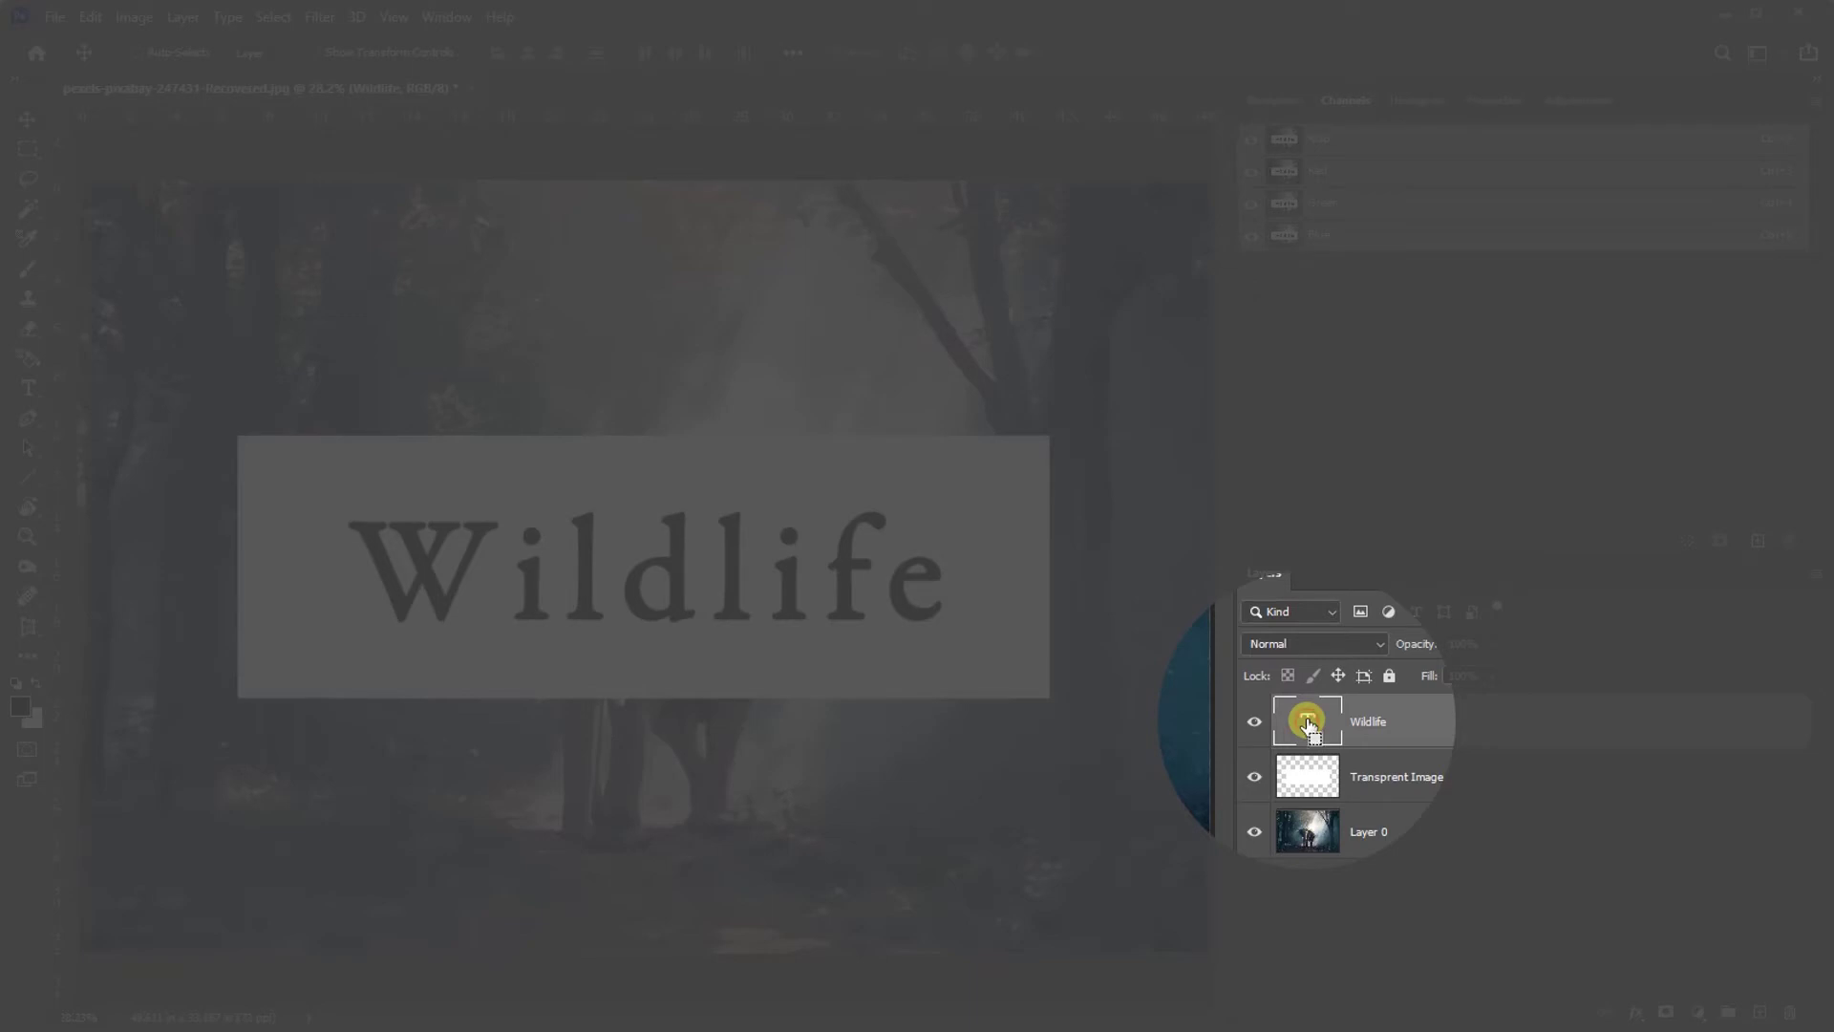
Load the Wildlife letters as a selection, hide the text layer, and mask the letter shapes out of the Transprent Image layer
left_click(1307, 721, "ctrl")
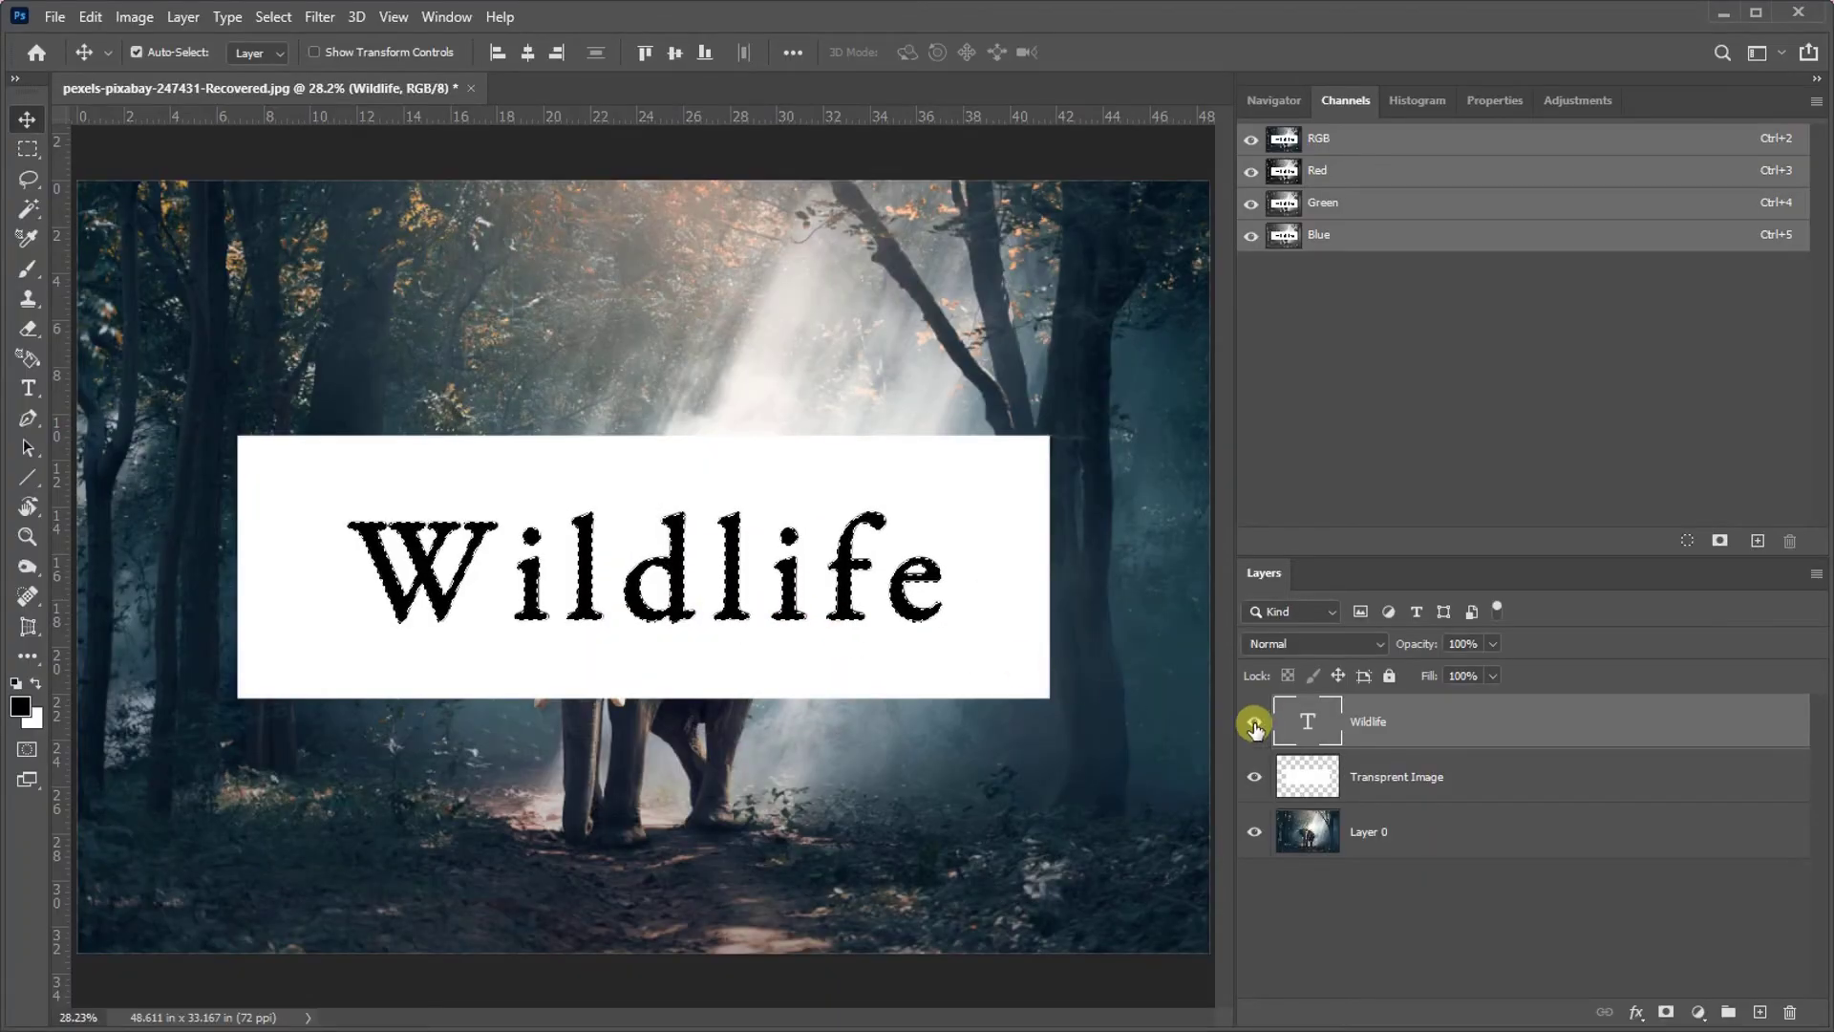
left_click(1255, 723)
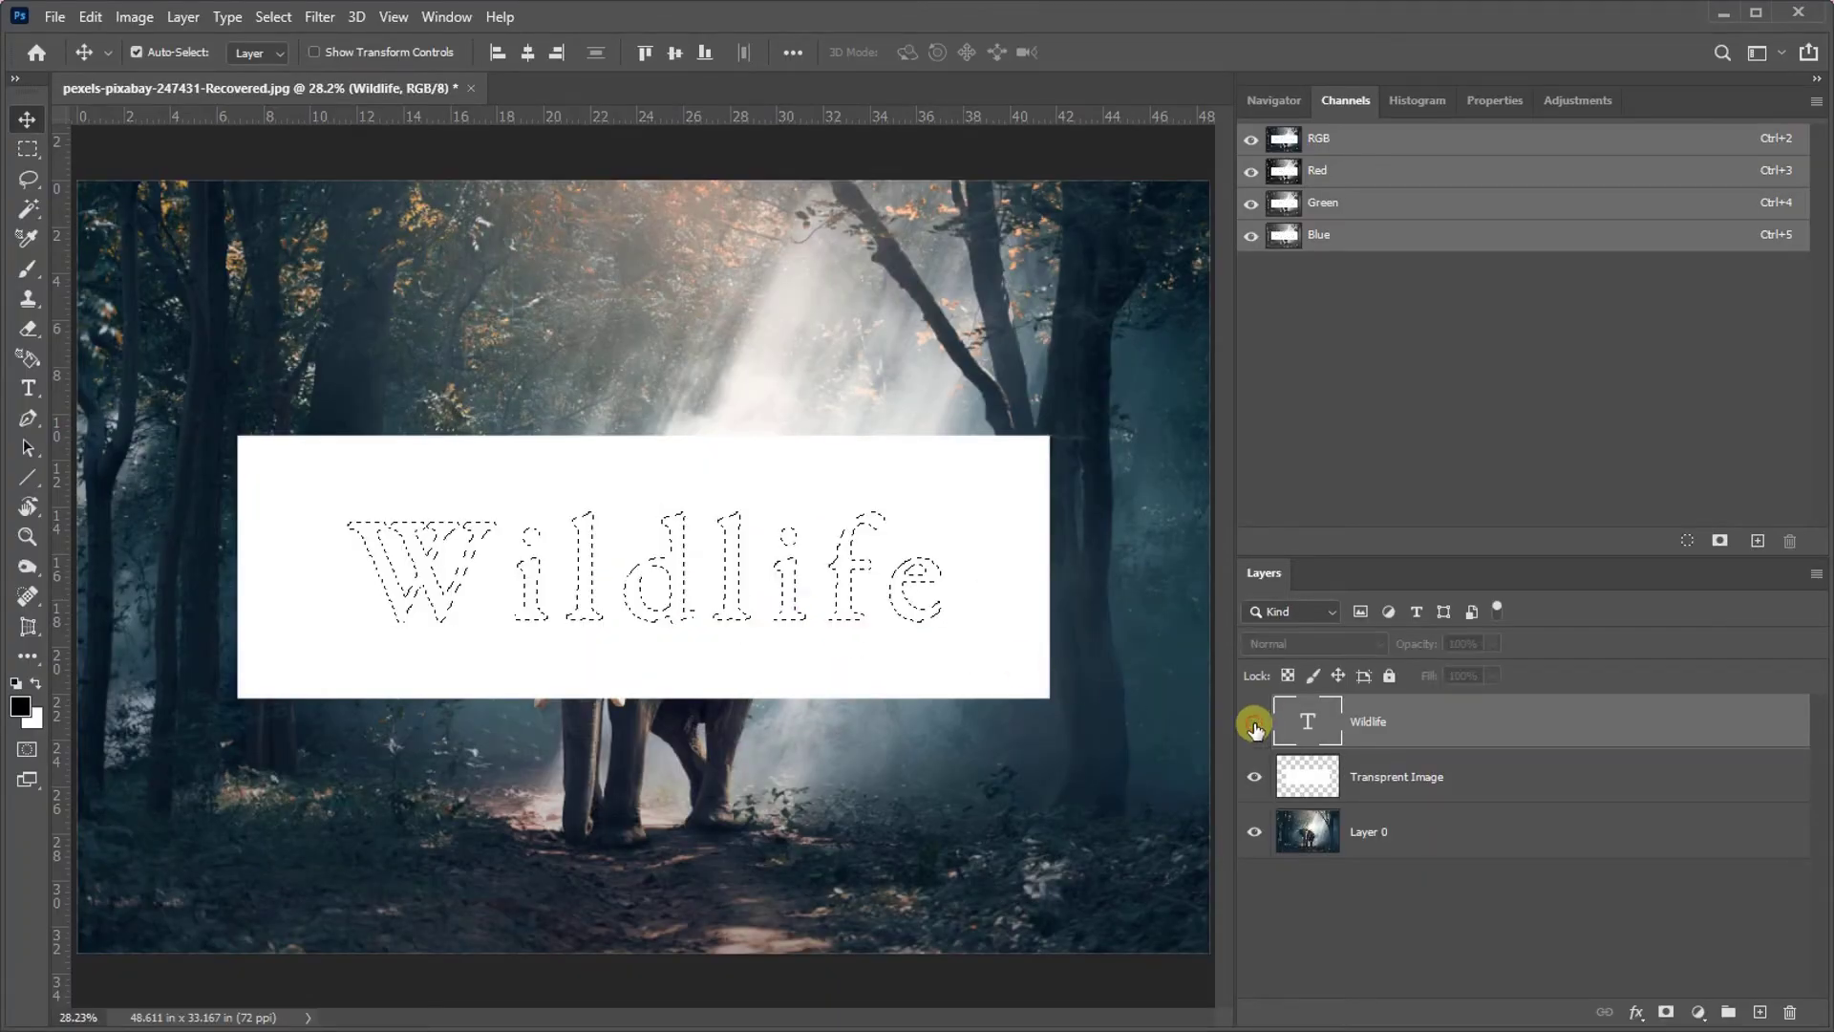
left_click(1428, 778)
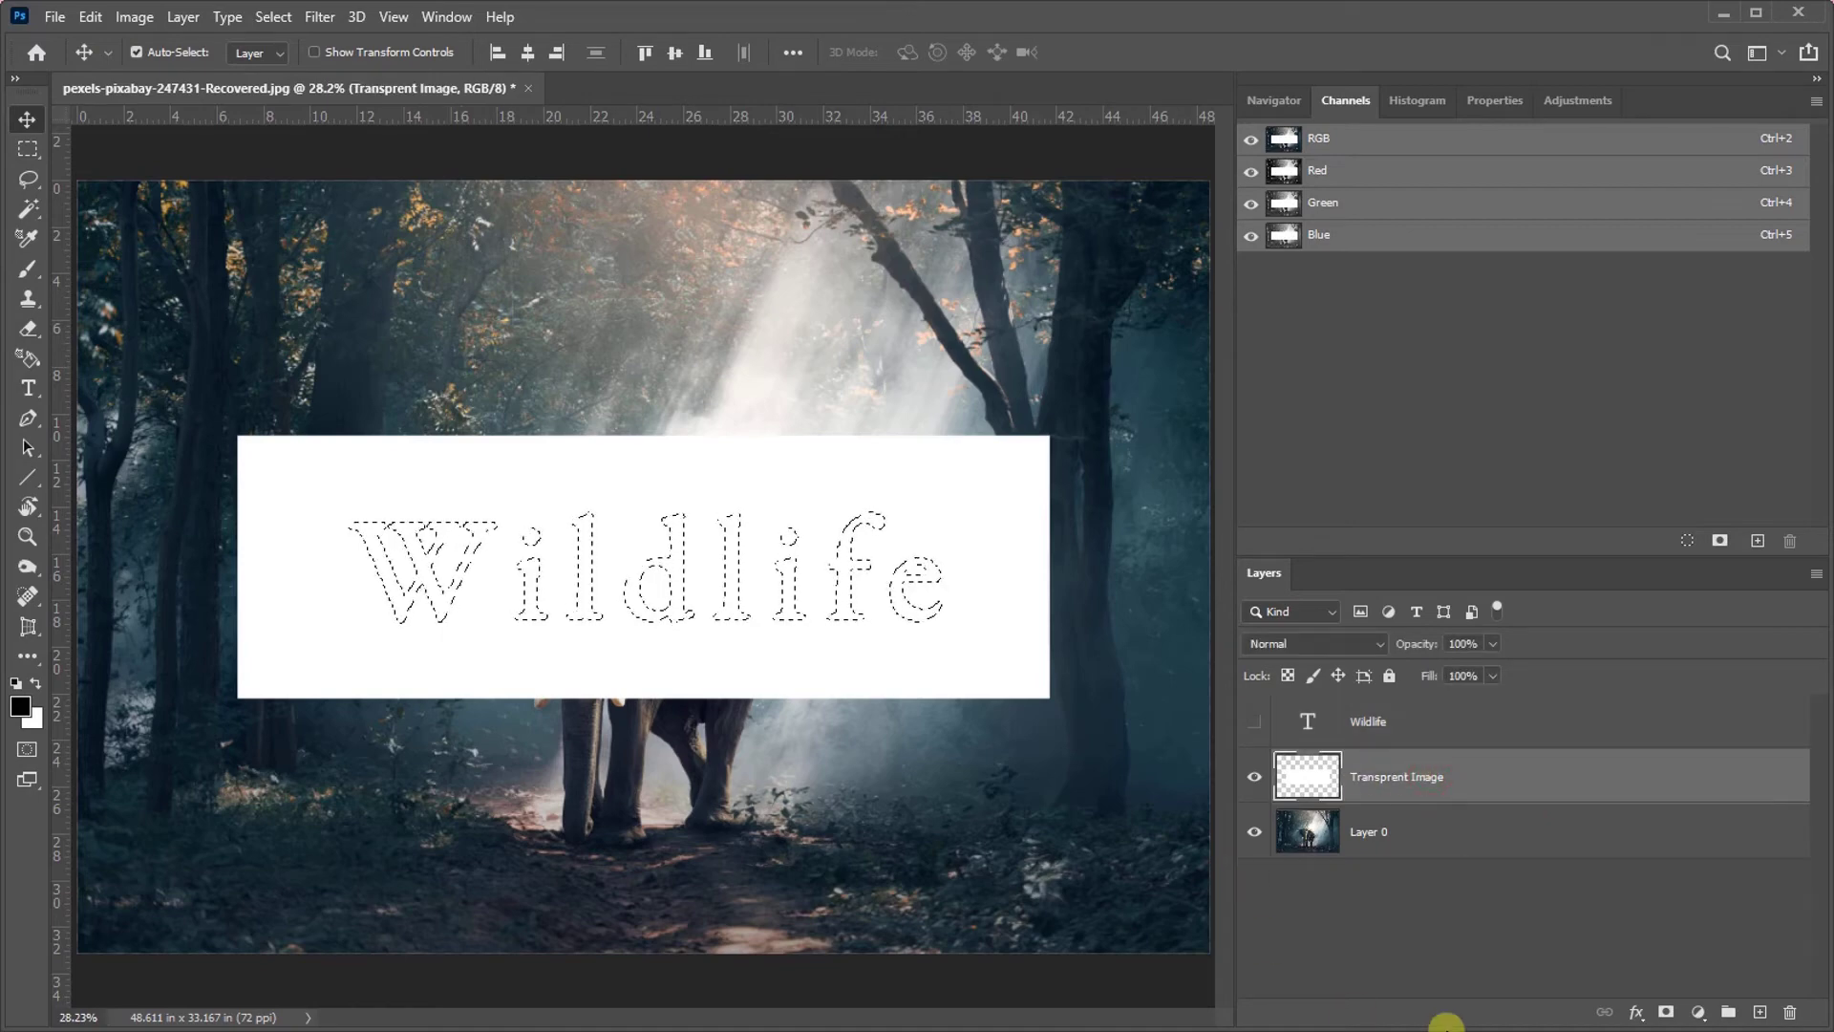
left_click(1665, 1013)
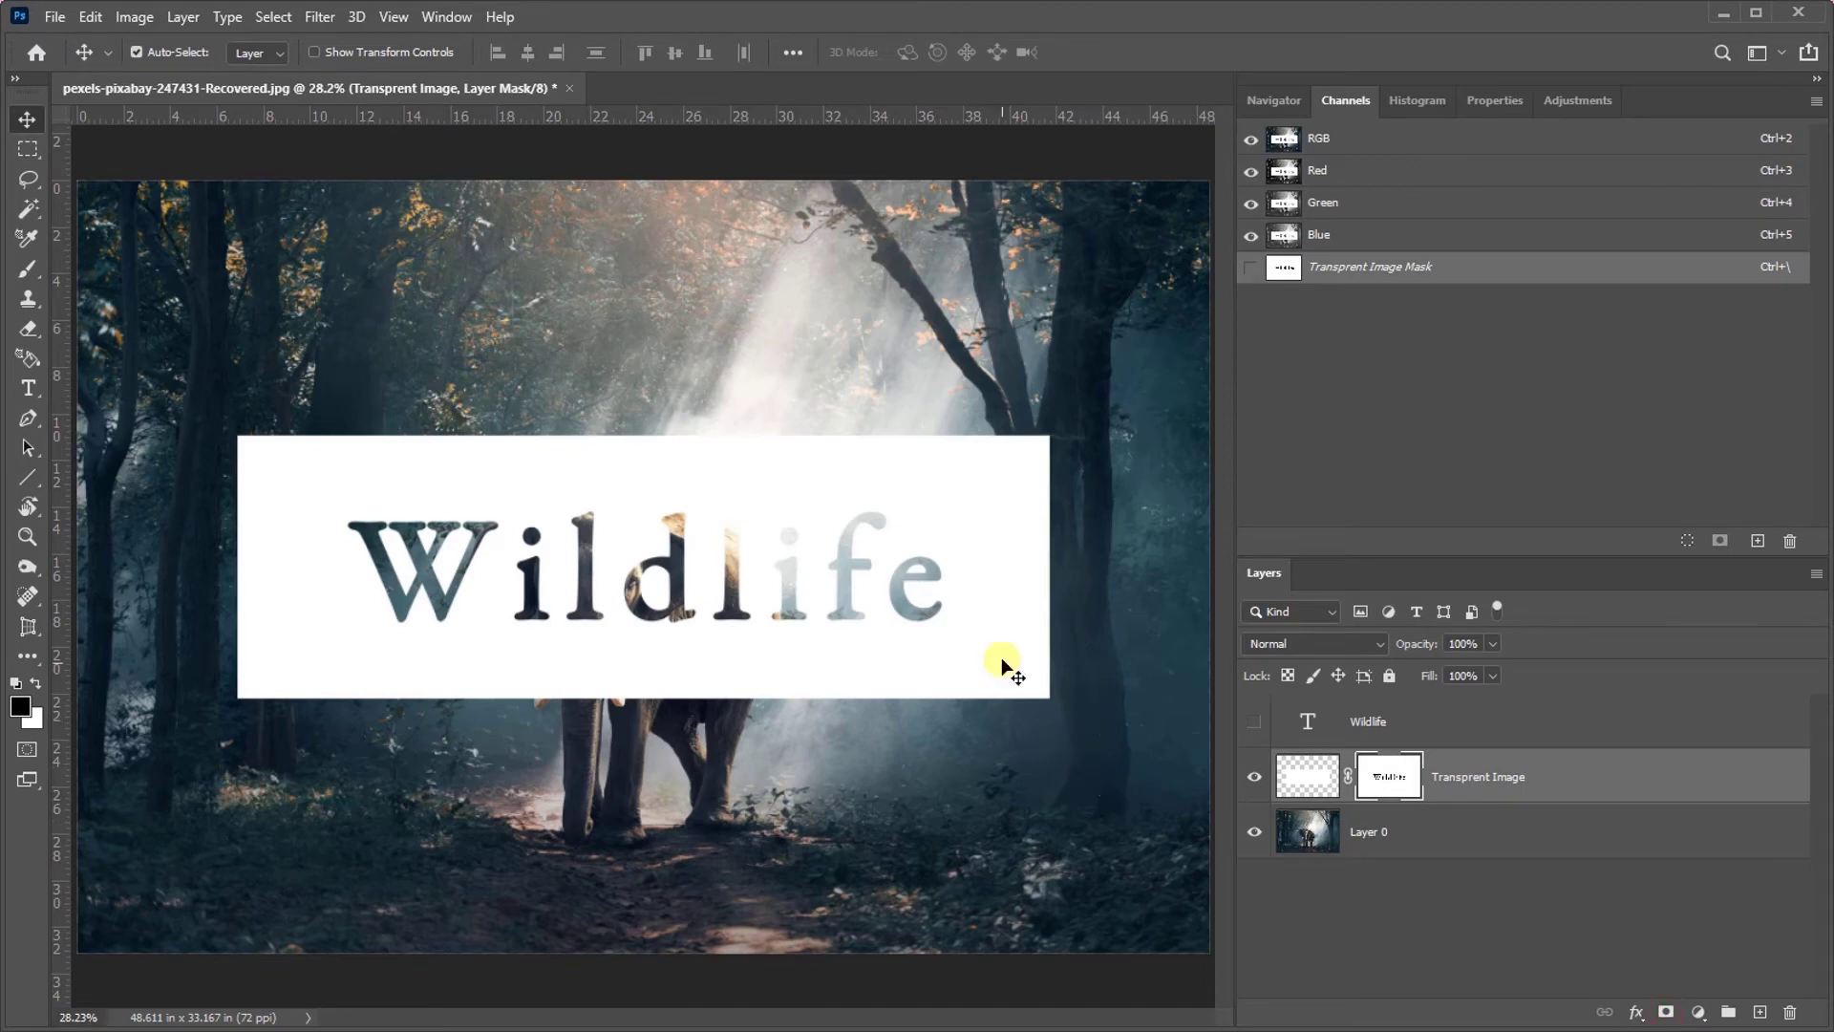
left_click_drag(1002, 661, 950, 684)
Create a new layer named "Grading" and place it between Transprent Image and Layer 0
left_click(1761, 1011)
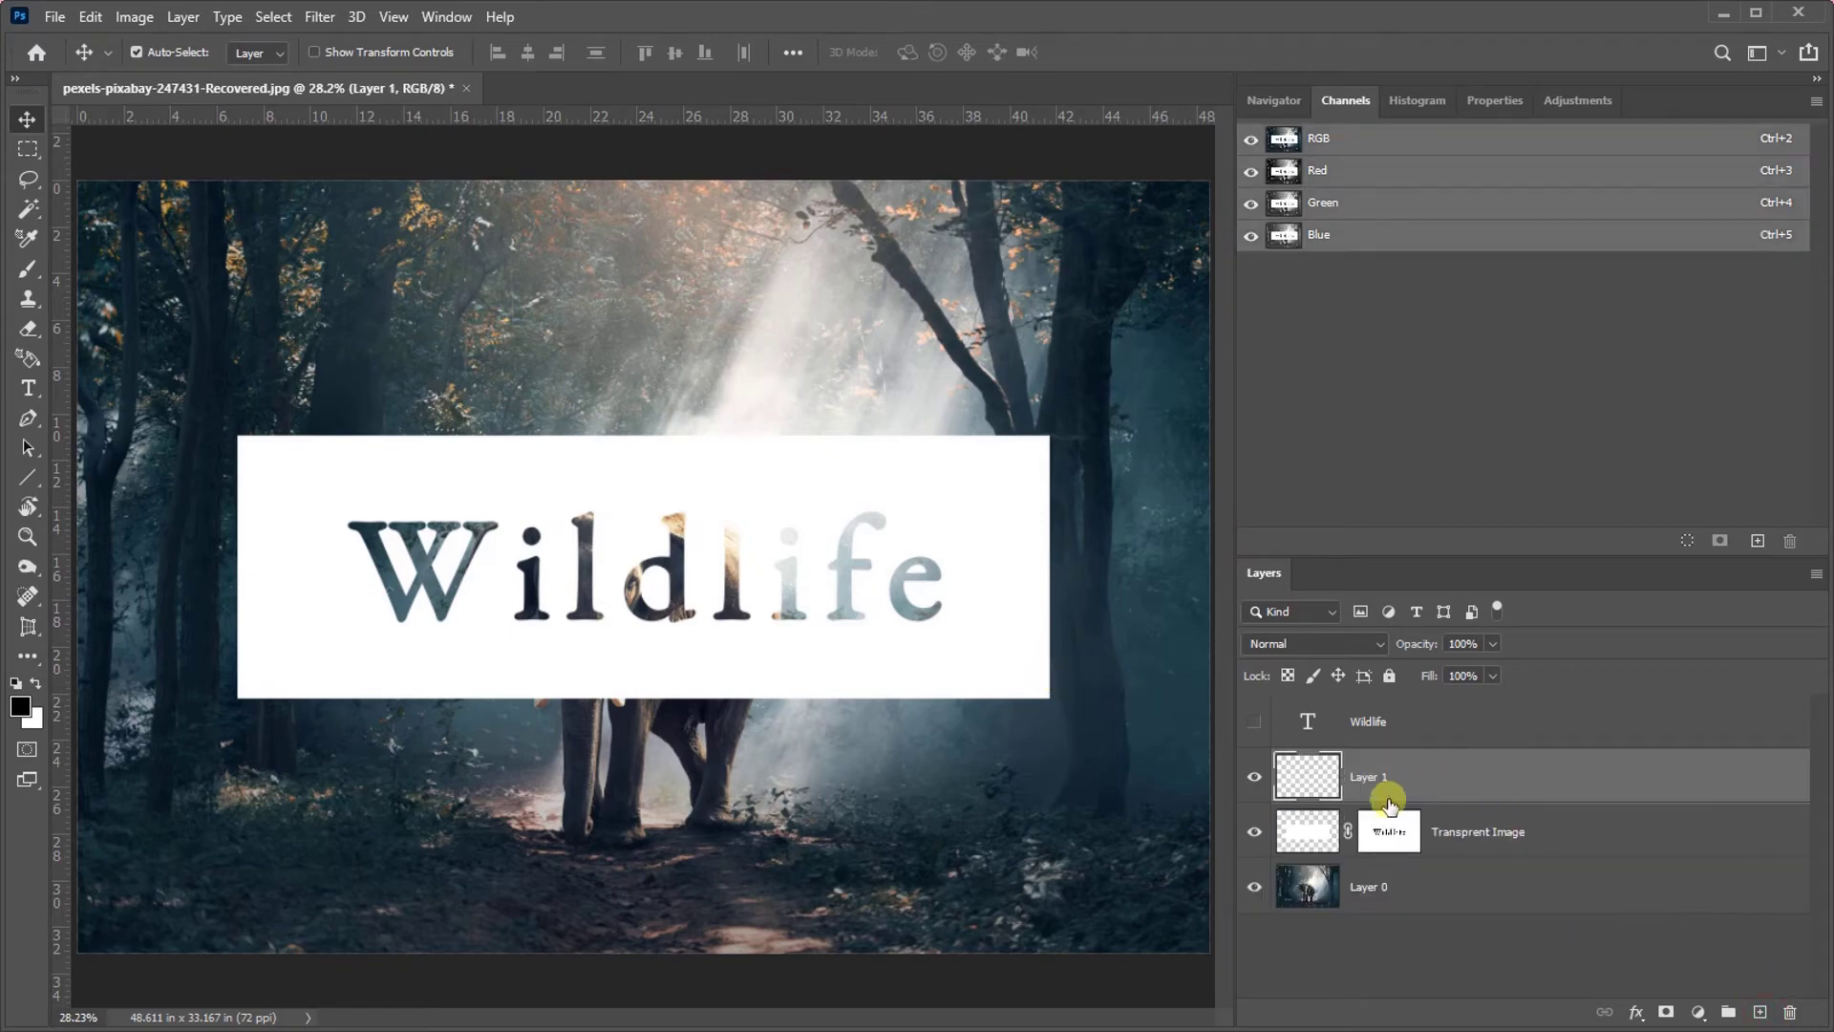
double_click(1365, 778)
key("Return")
left_click_drag(1385, 779, 1430, 864)
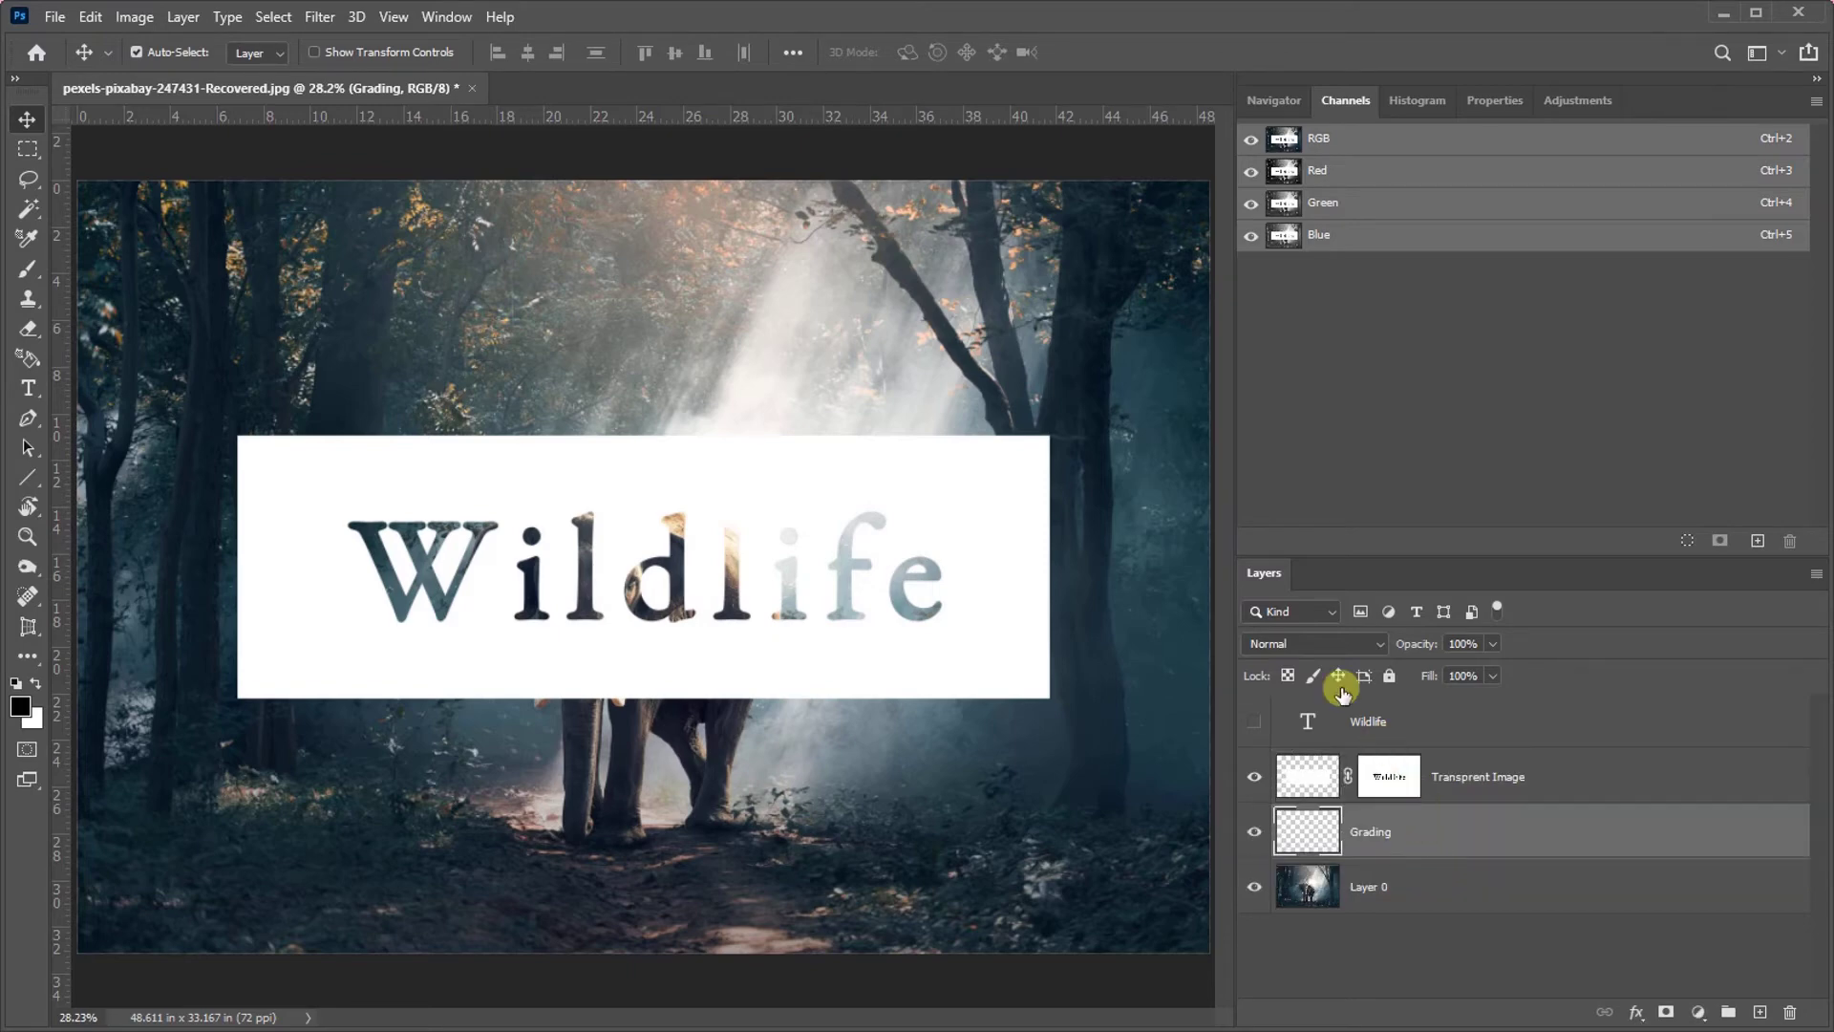
Fill the Grading layer with a top-to-bottom linear gradient using the green-blue-cyan preset from the Blues group
left_click(29, 657)
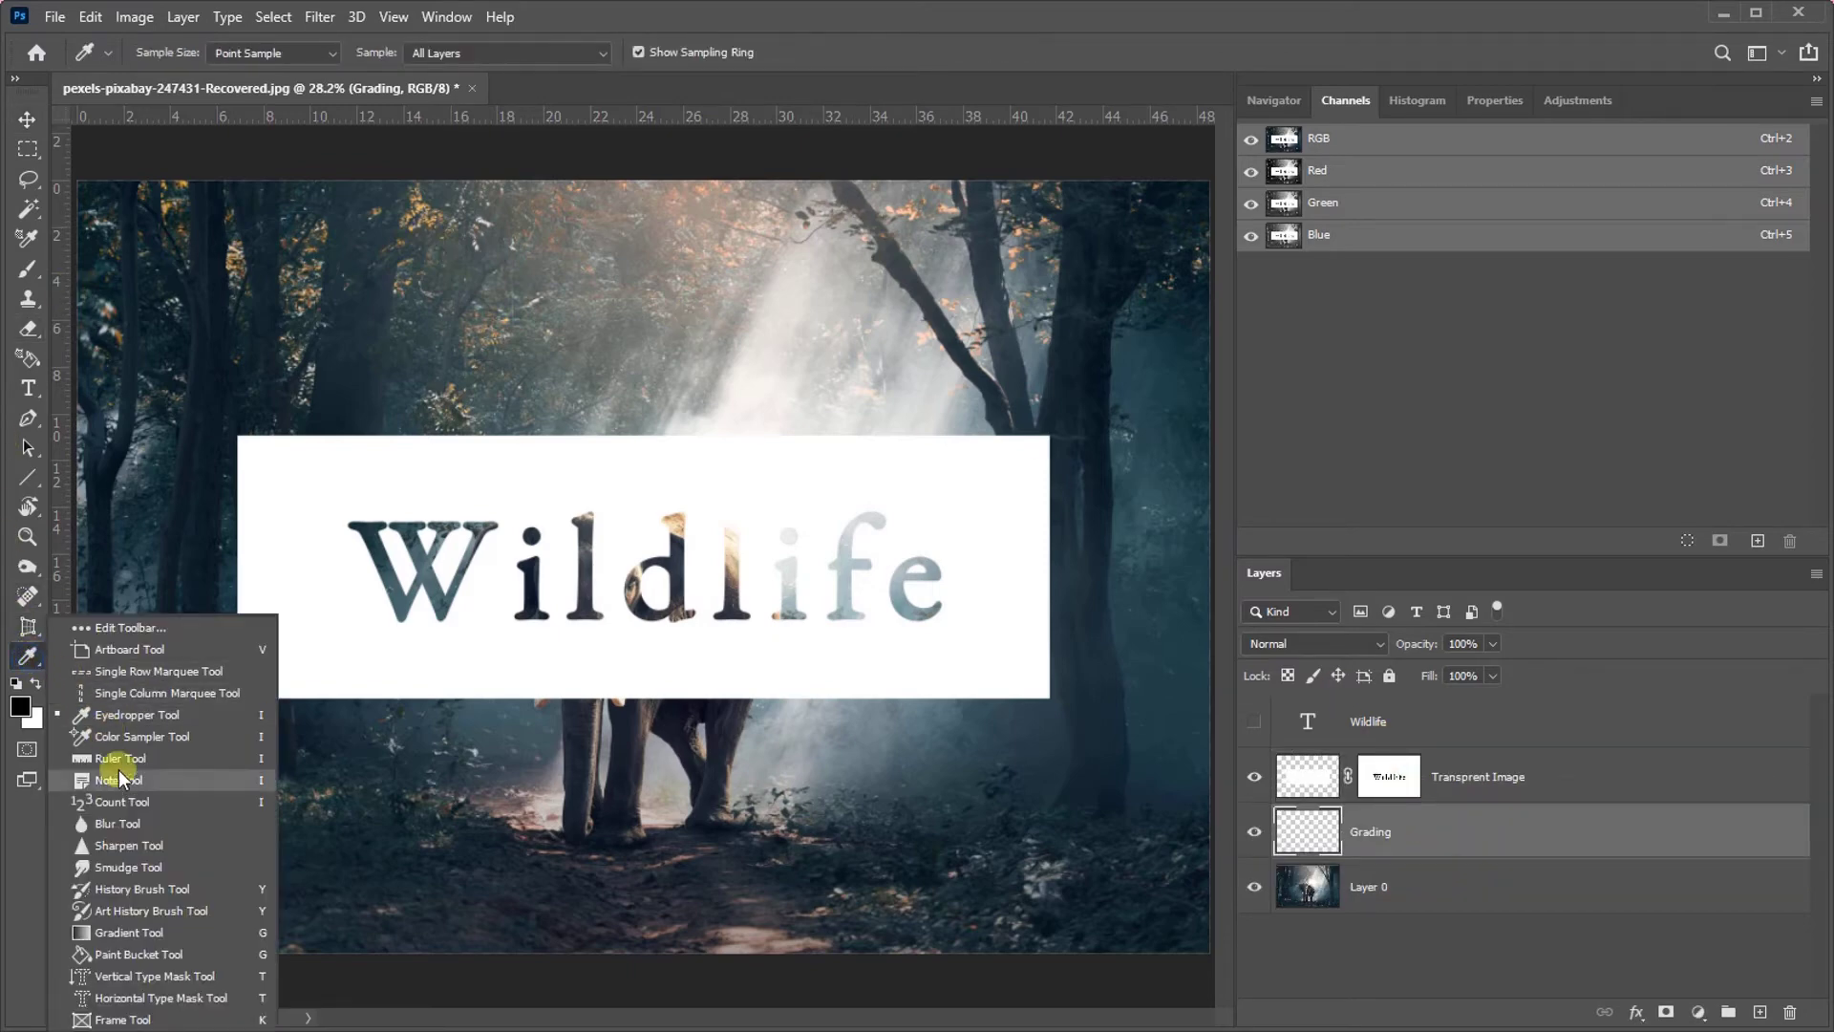
left_click(138, 931)
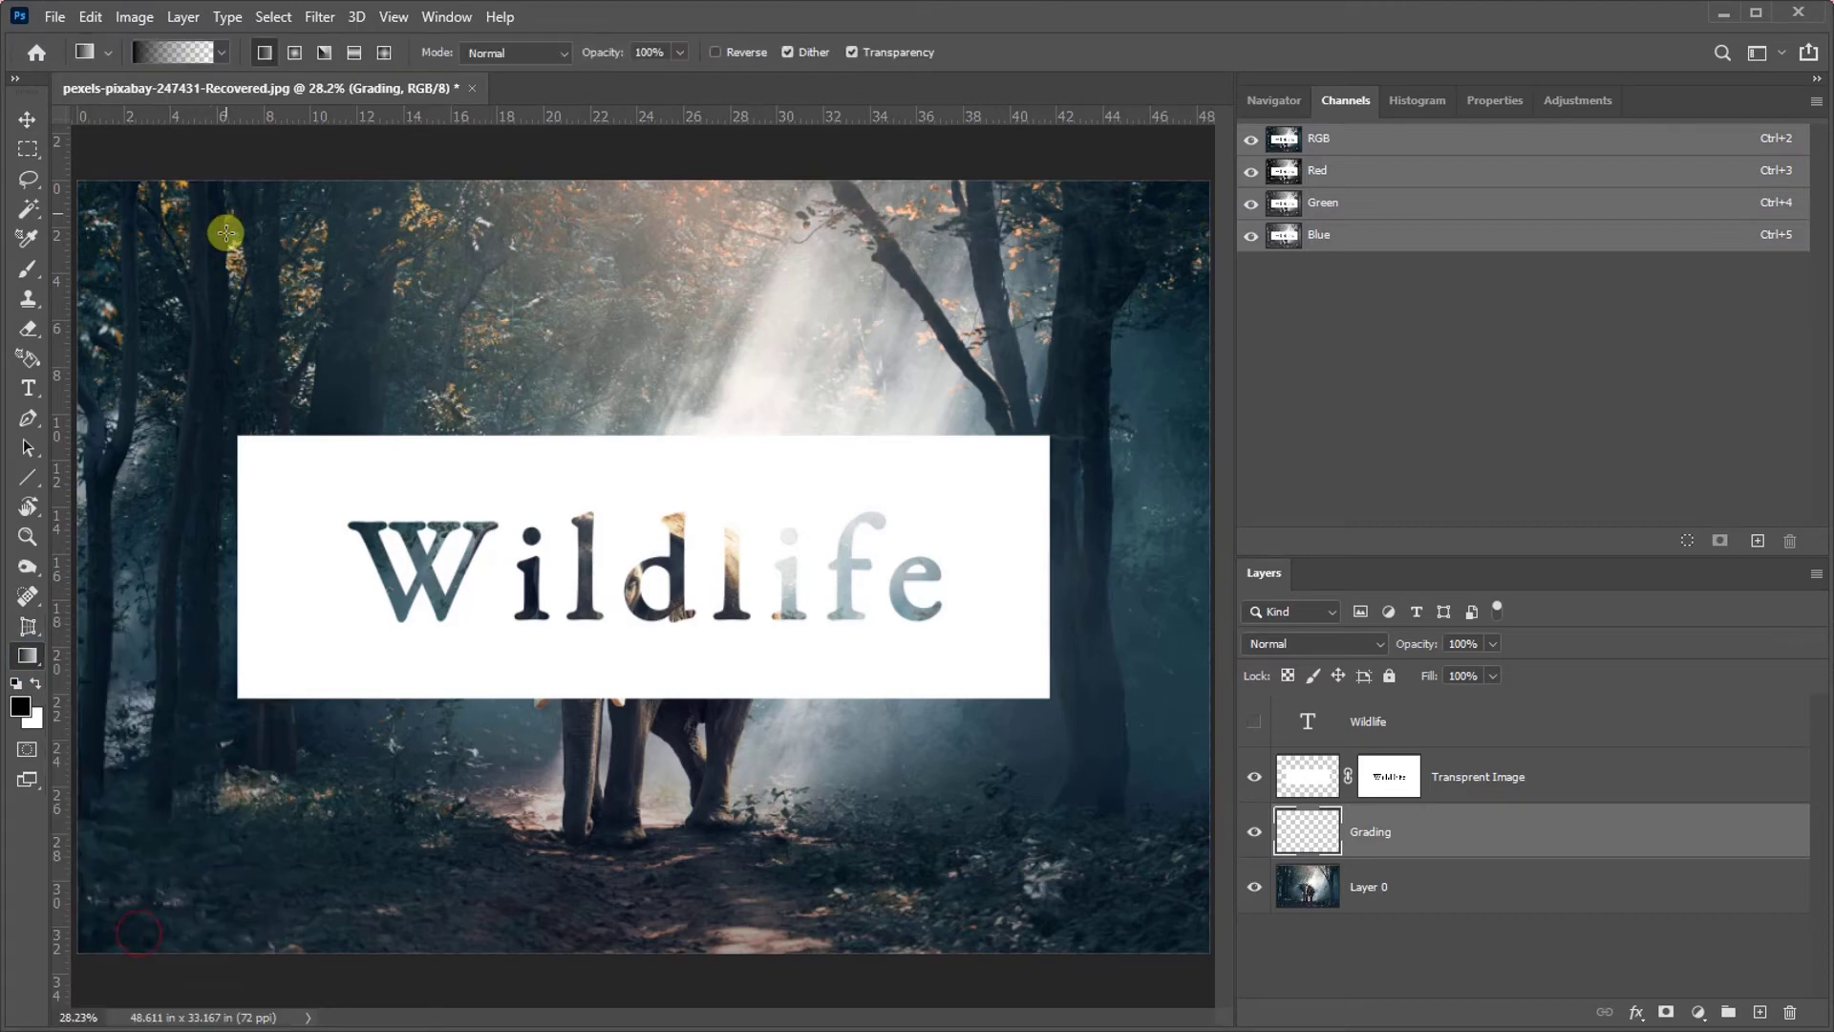
left_click(221, 50)
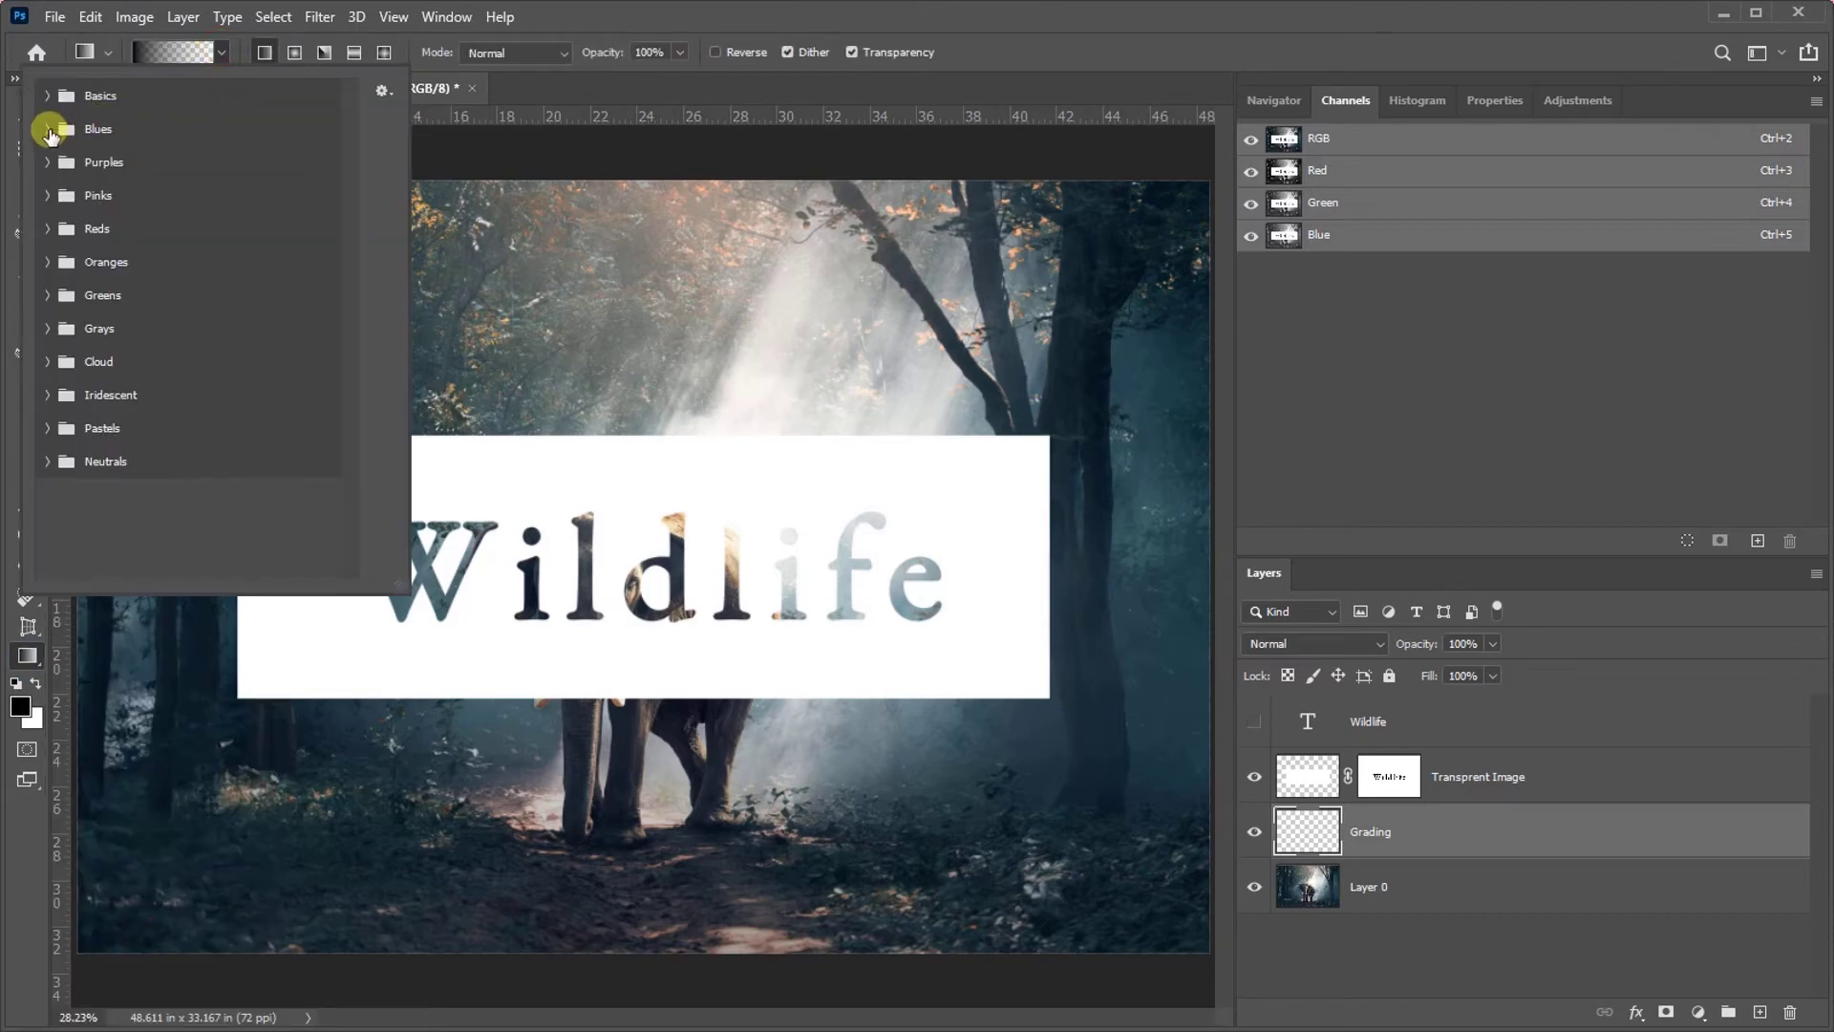
left_click(47, 128)
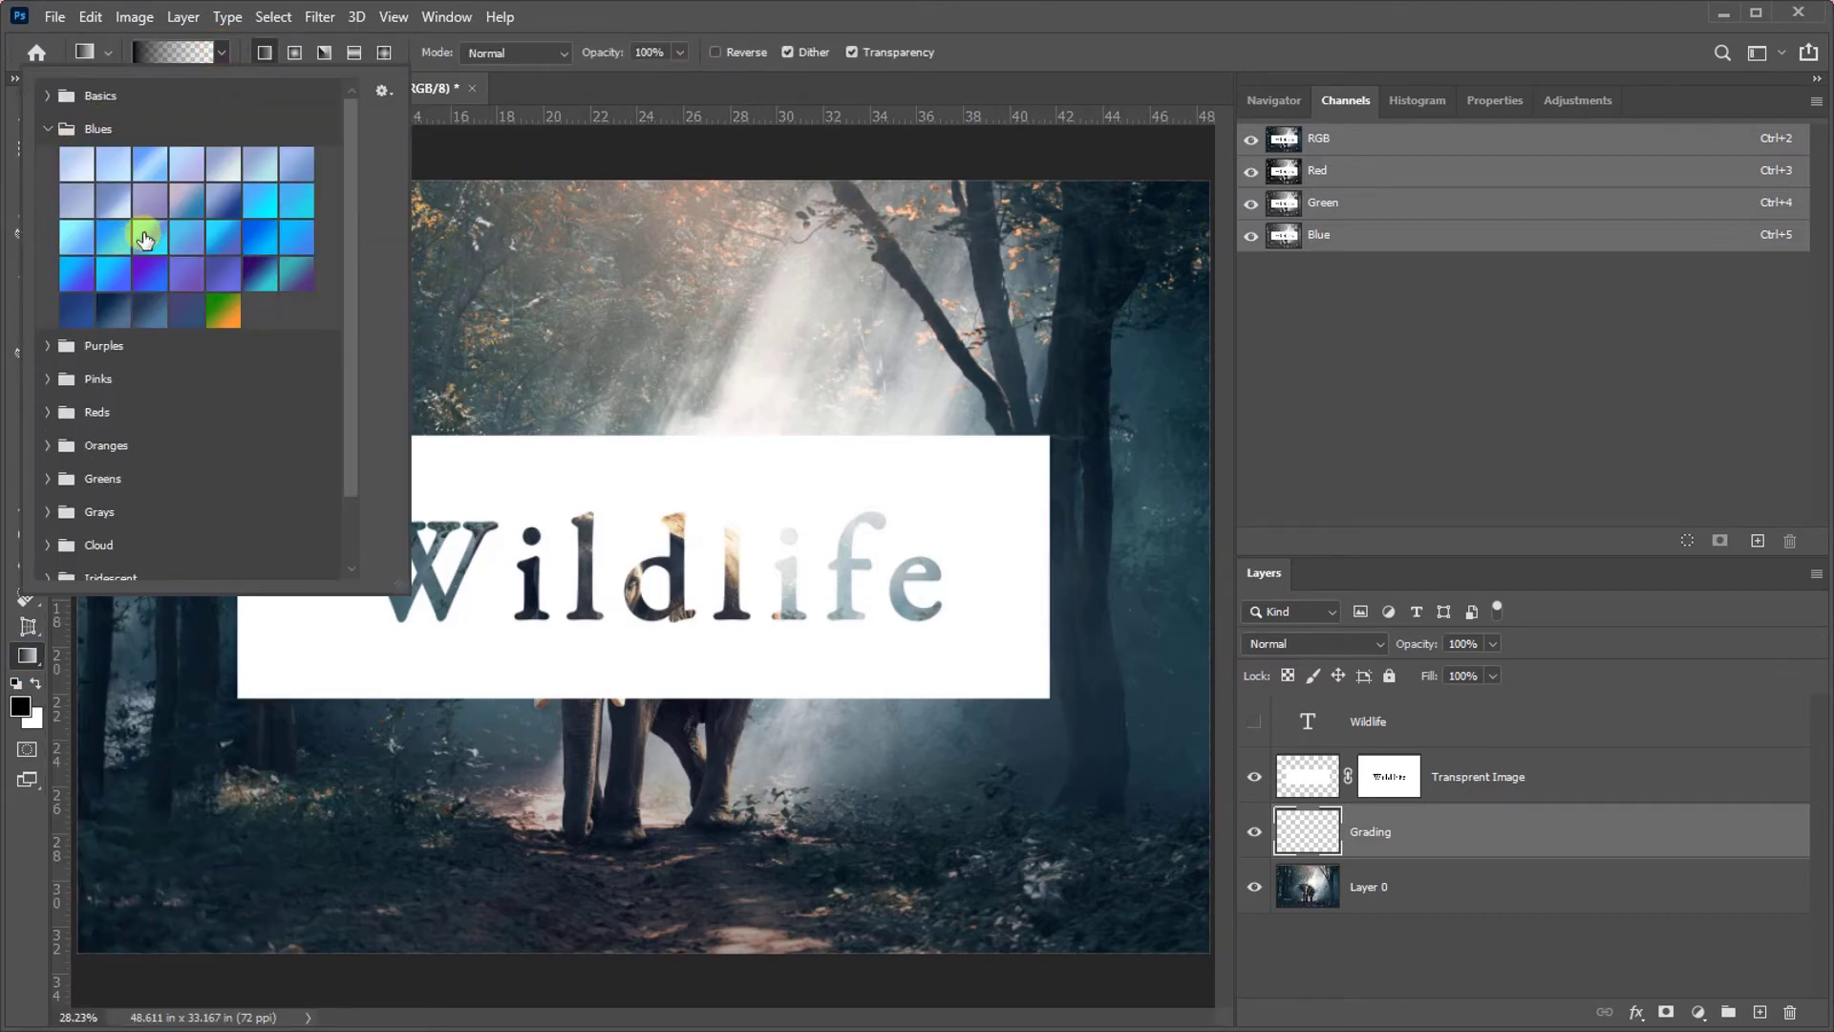
left_click(145, 236)
left_click(228, 55)
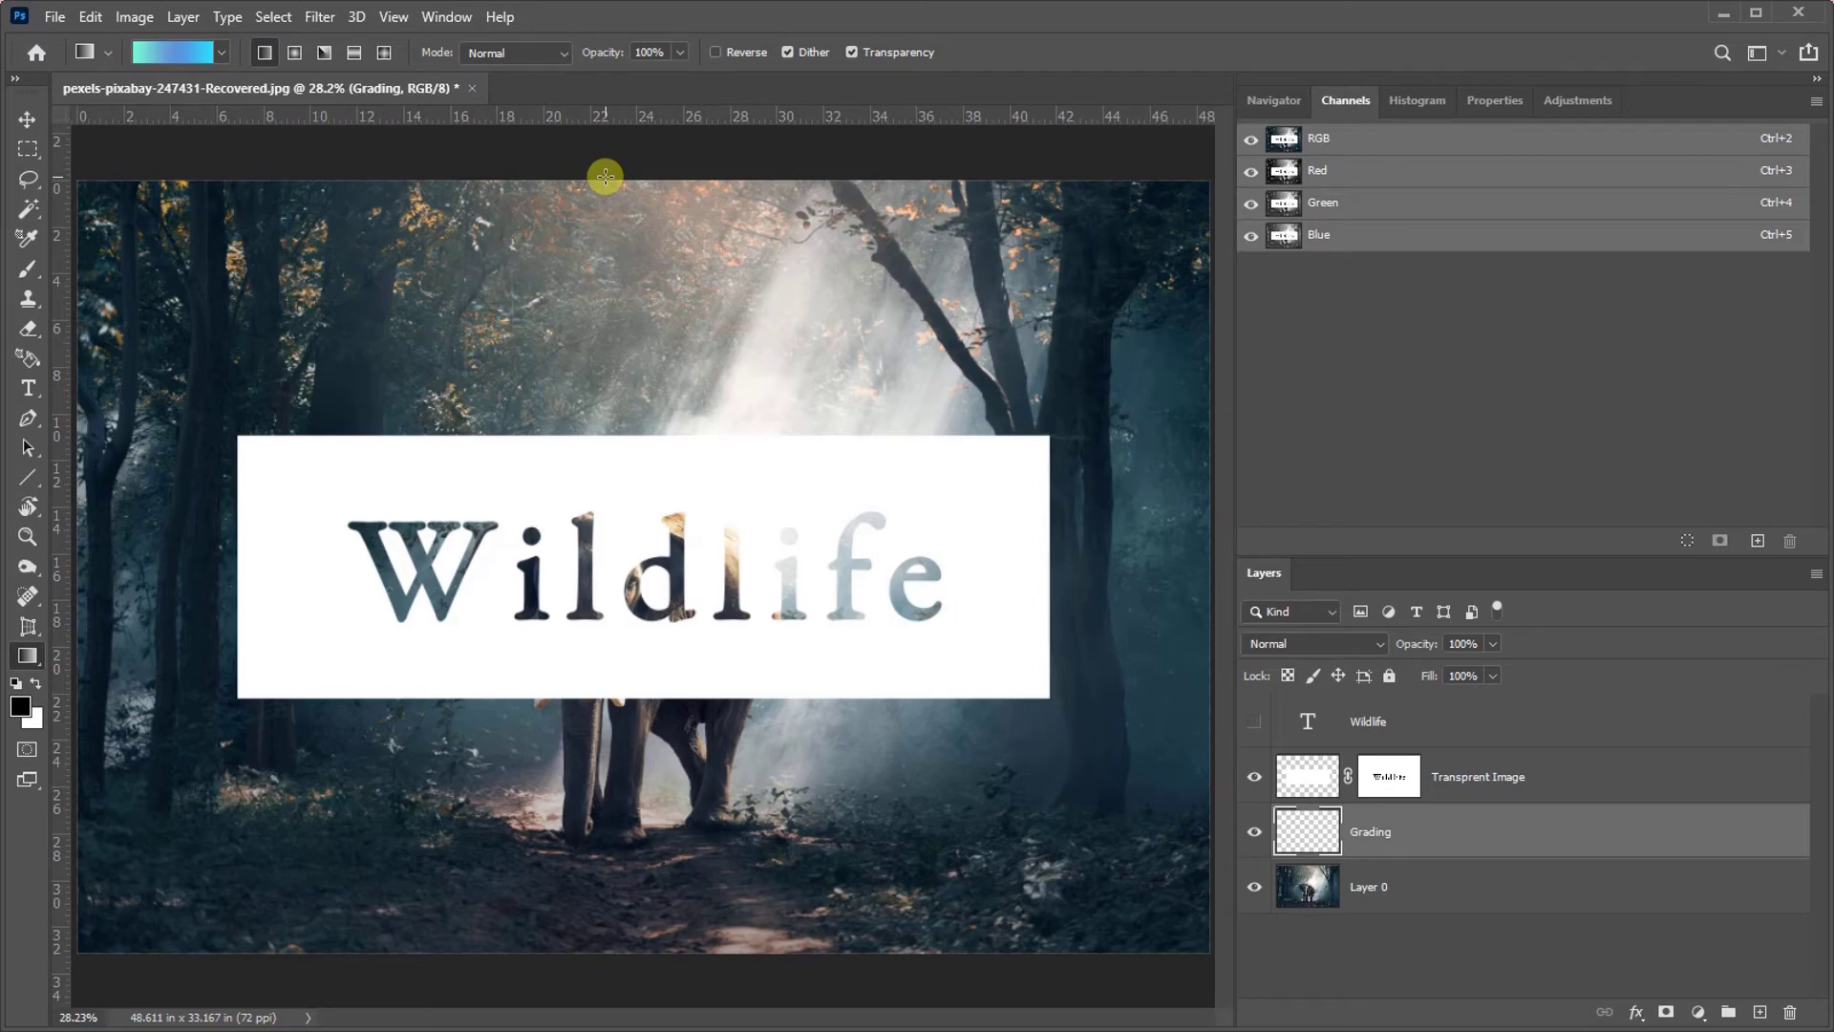
left_click_drag(606, 177, 578, 918)
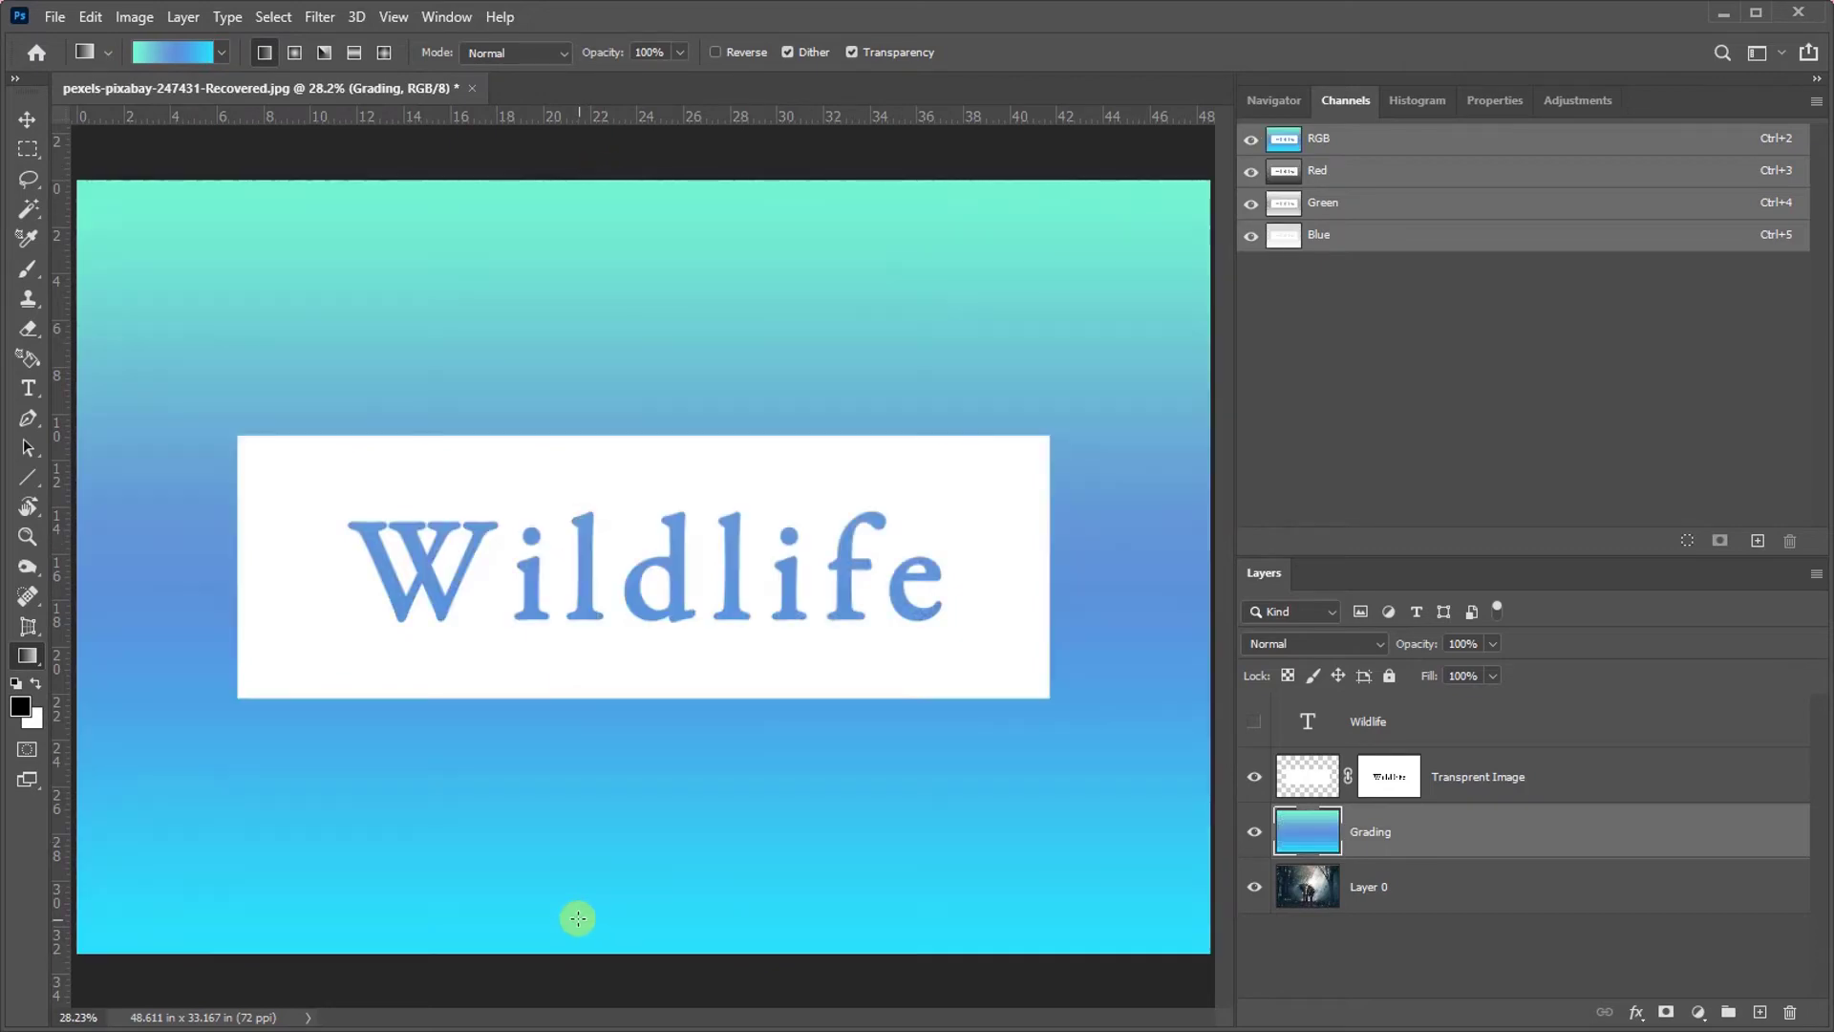
Set the Grading layer's blend mode to Multiply and the Transprent Image layer's opacity to 50%
left_click(1305, 640)
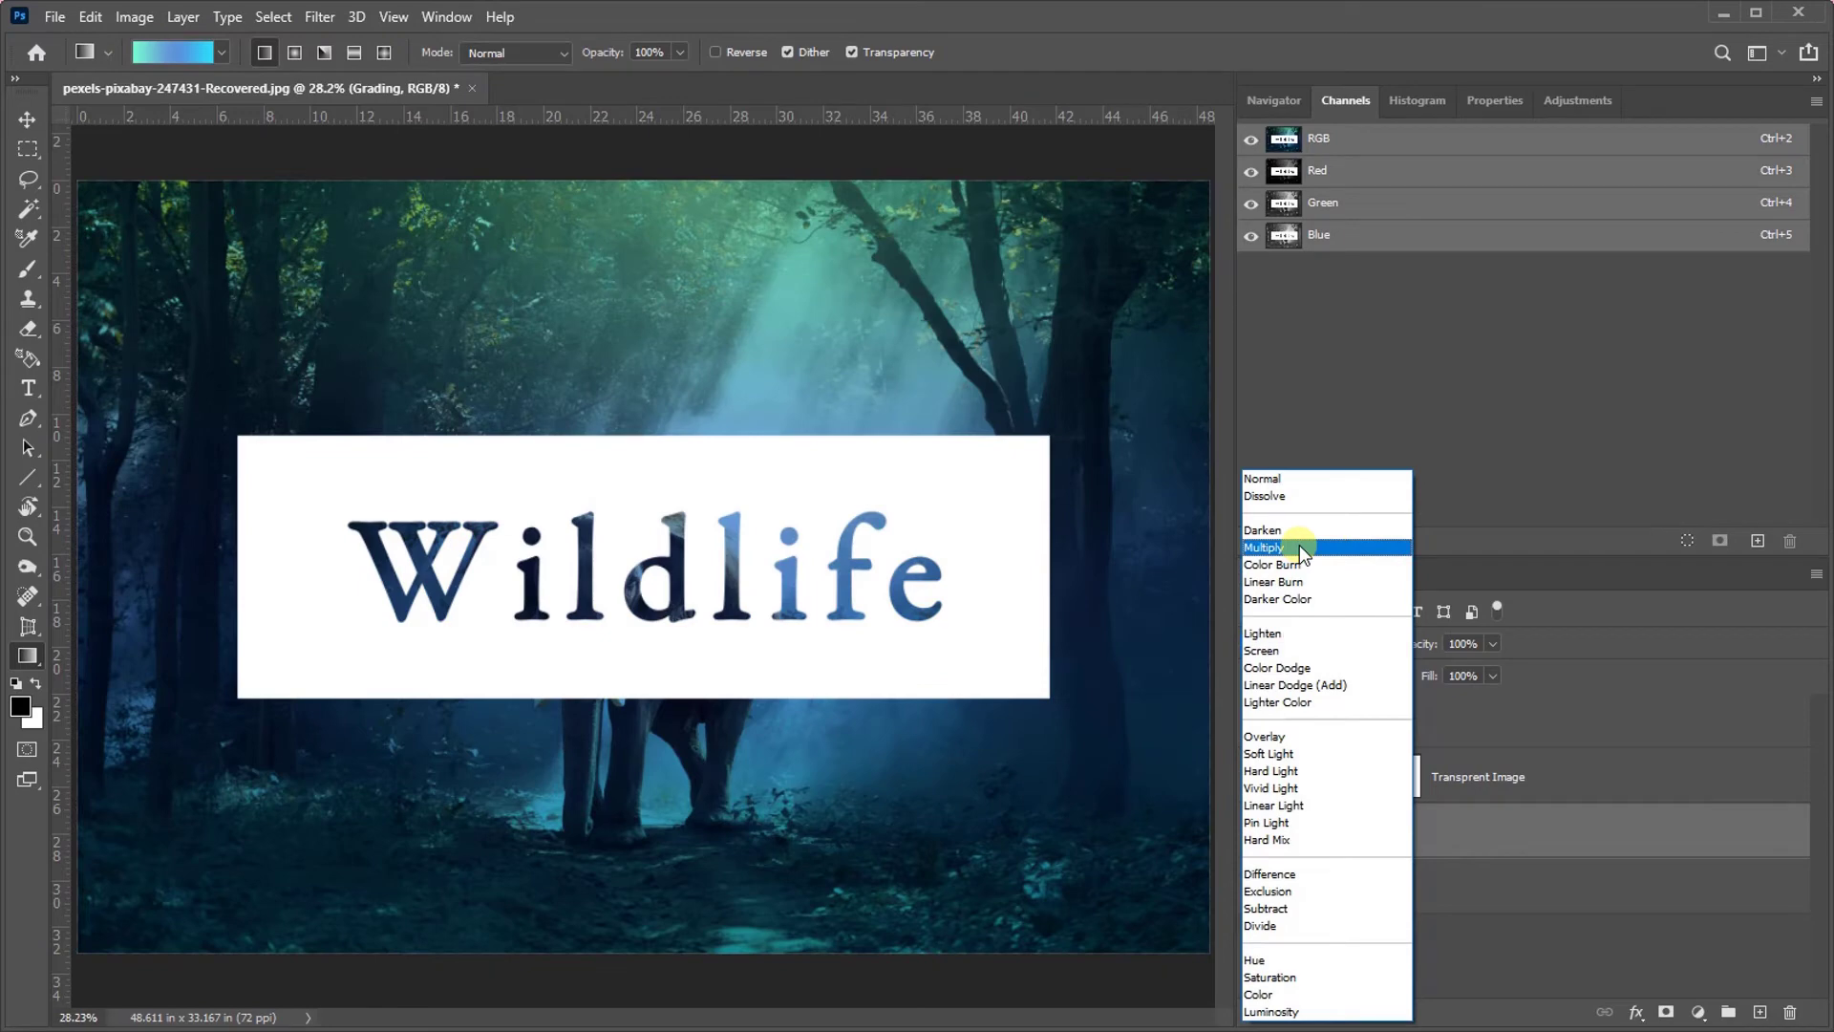
left_click(1300, 547)
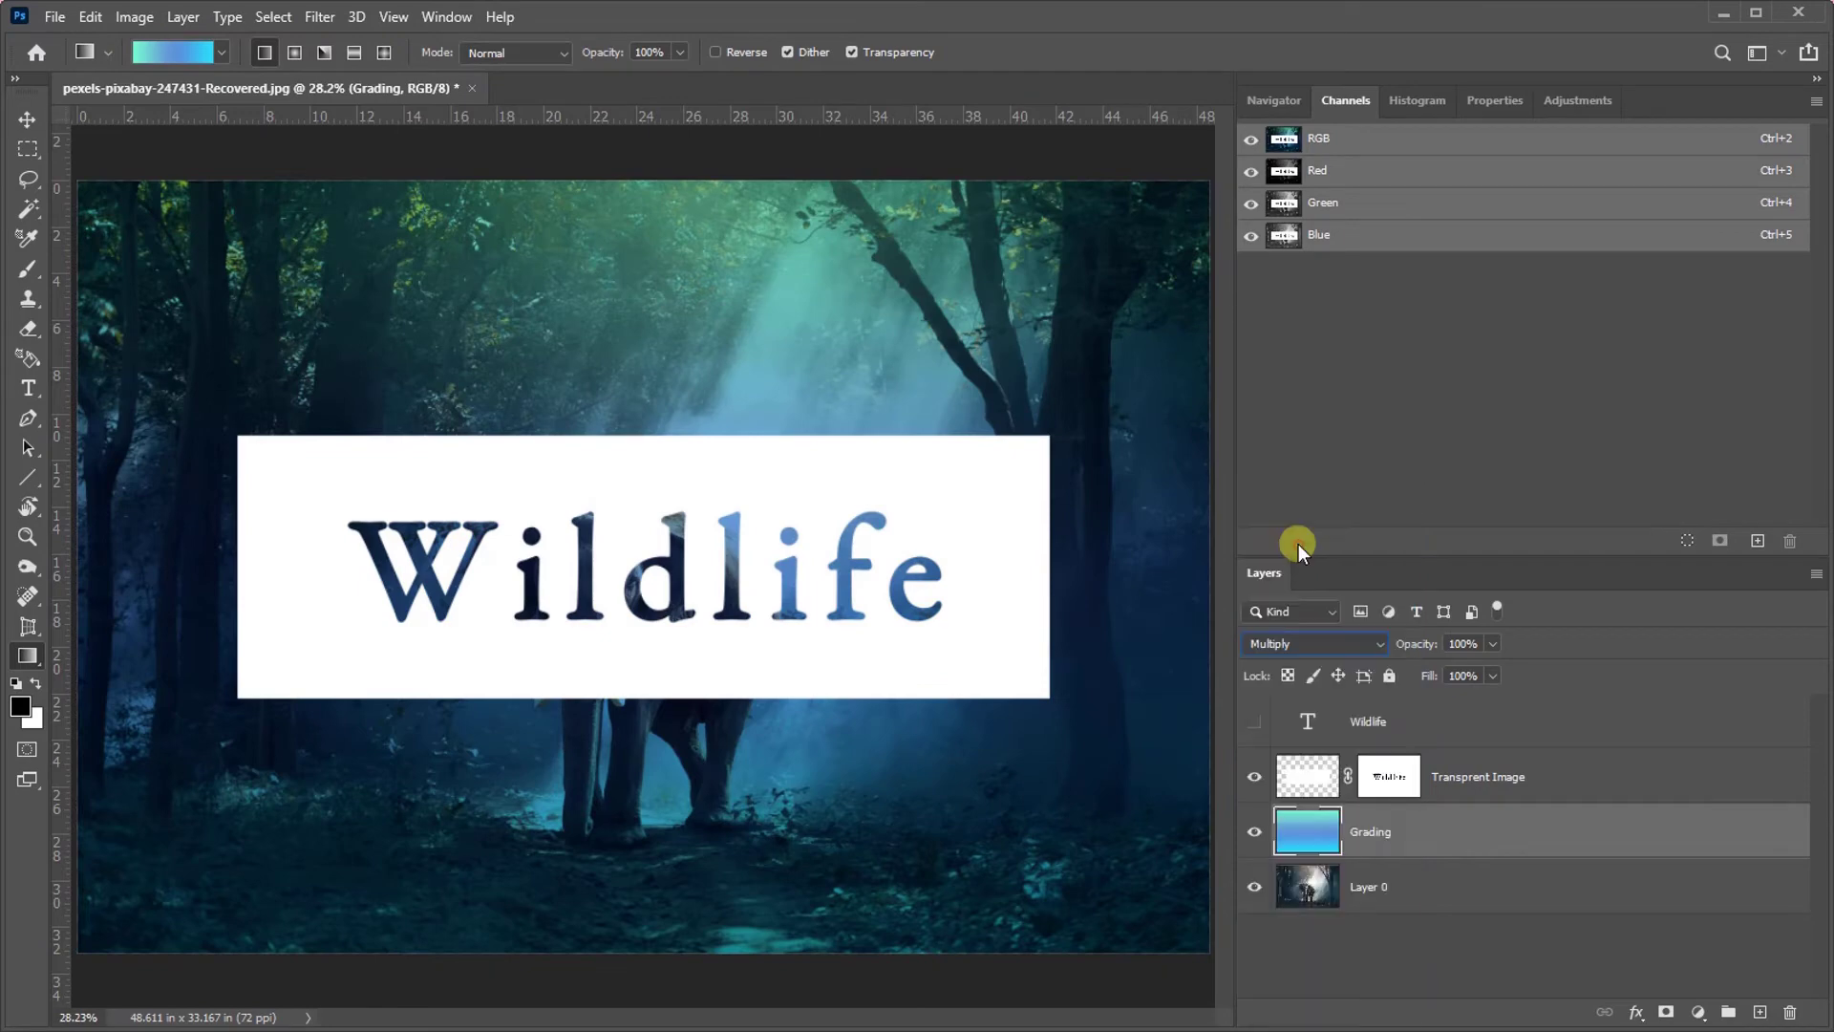
left_click(1474, 779)
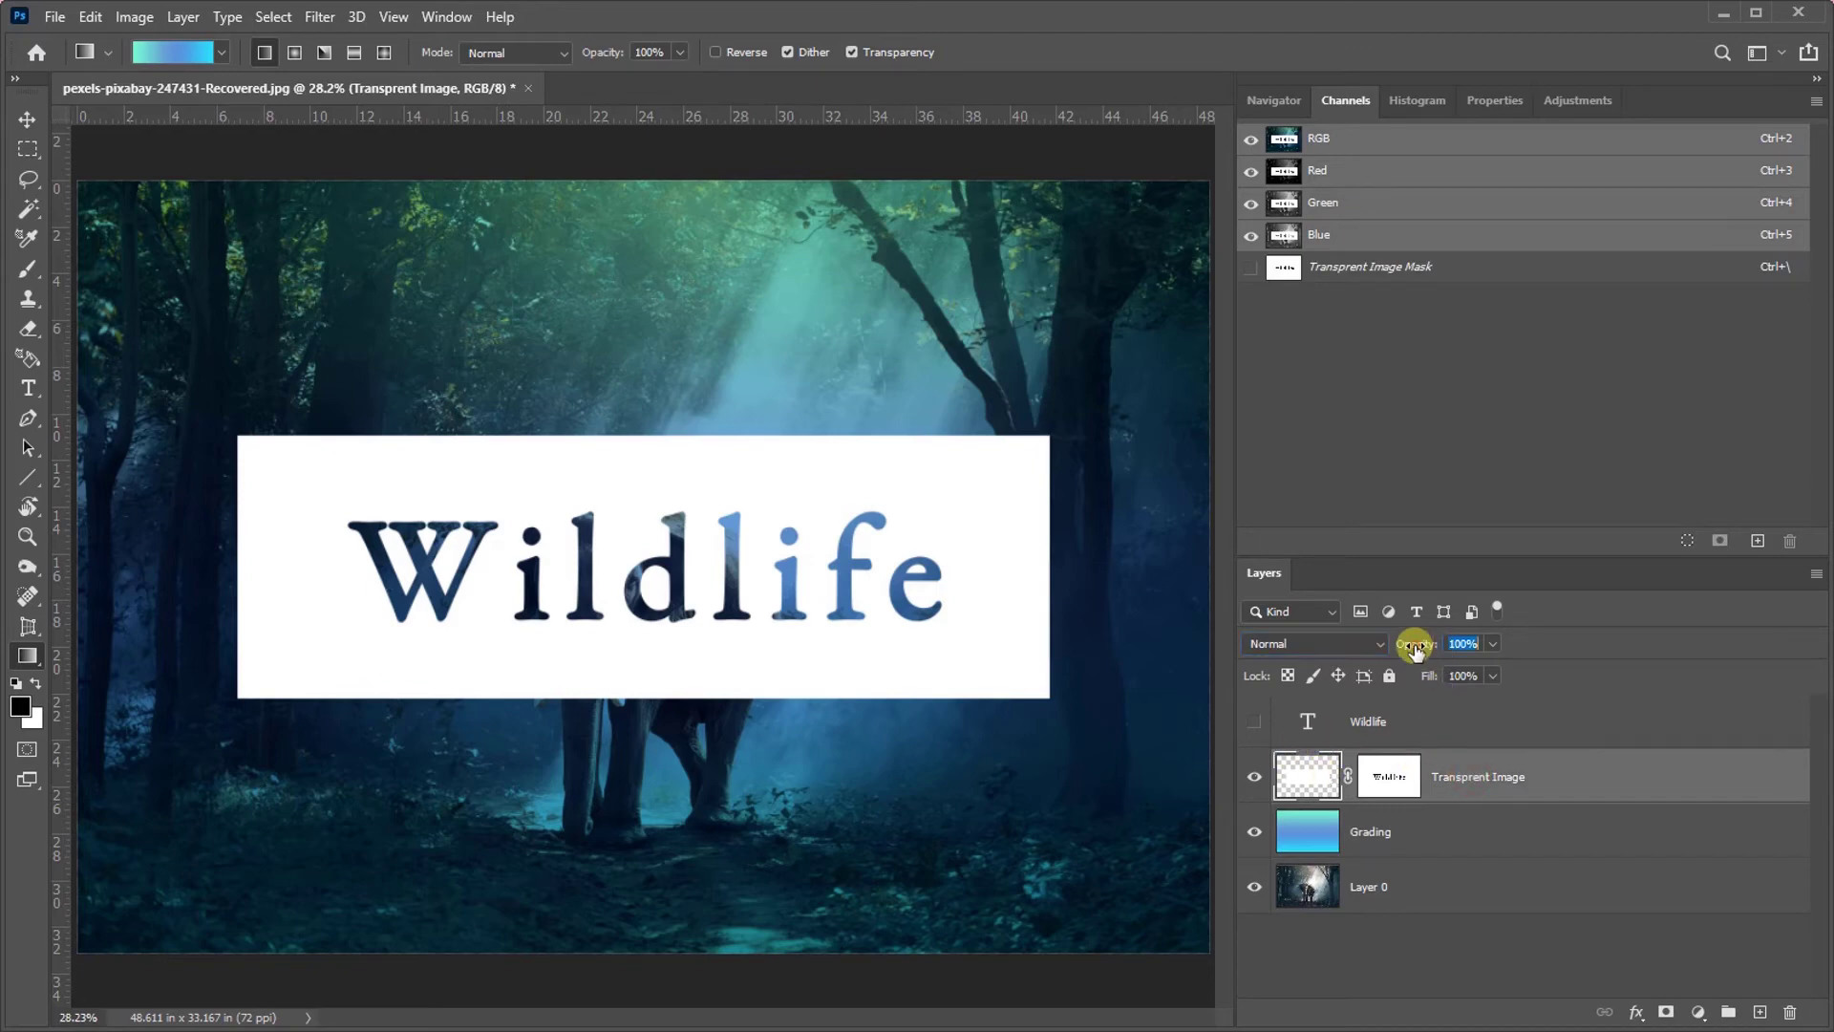
type("50")
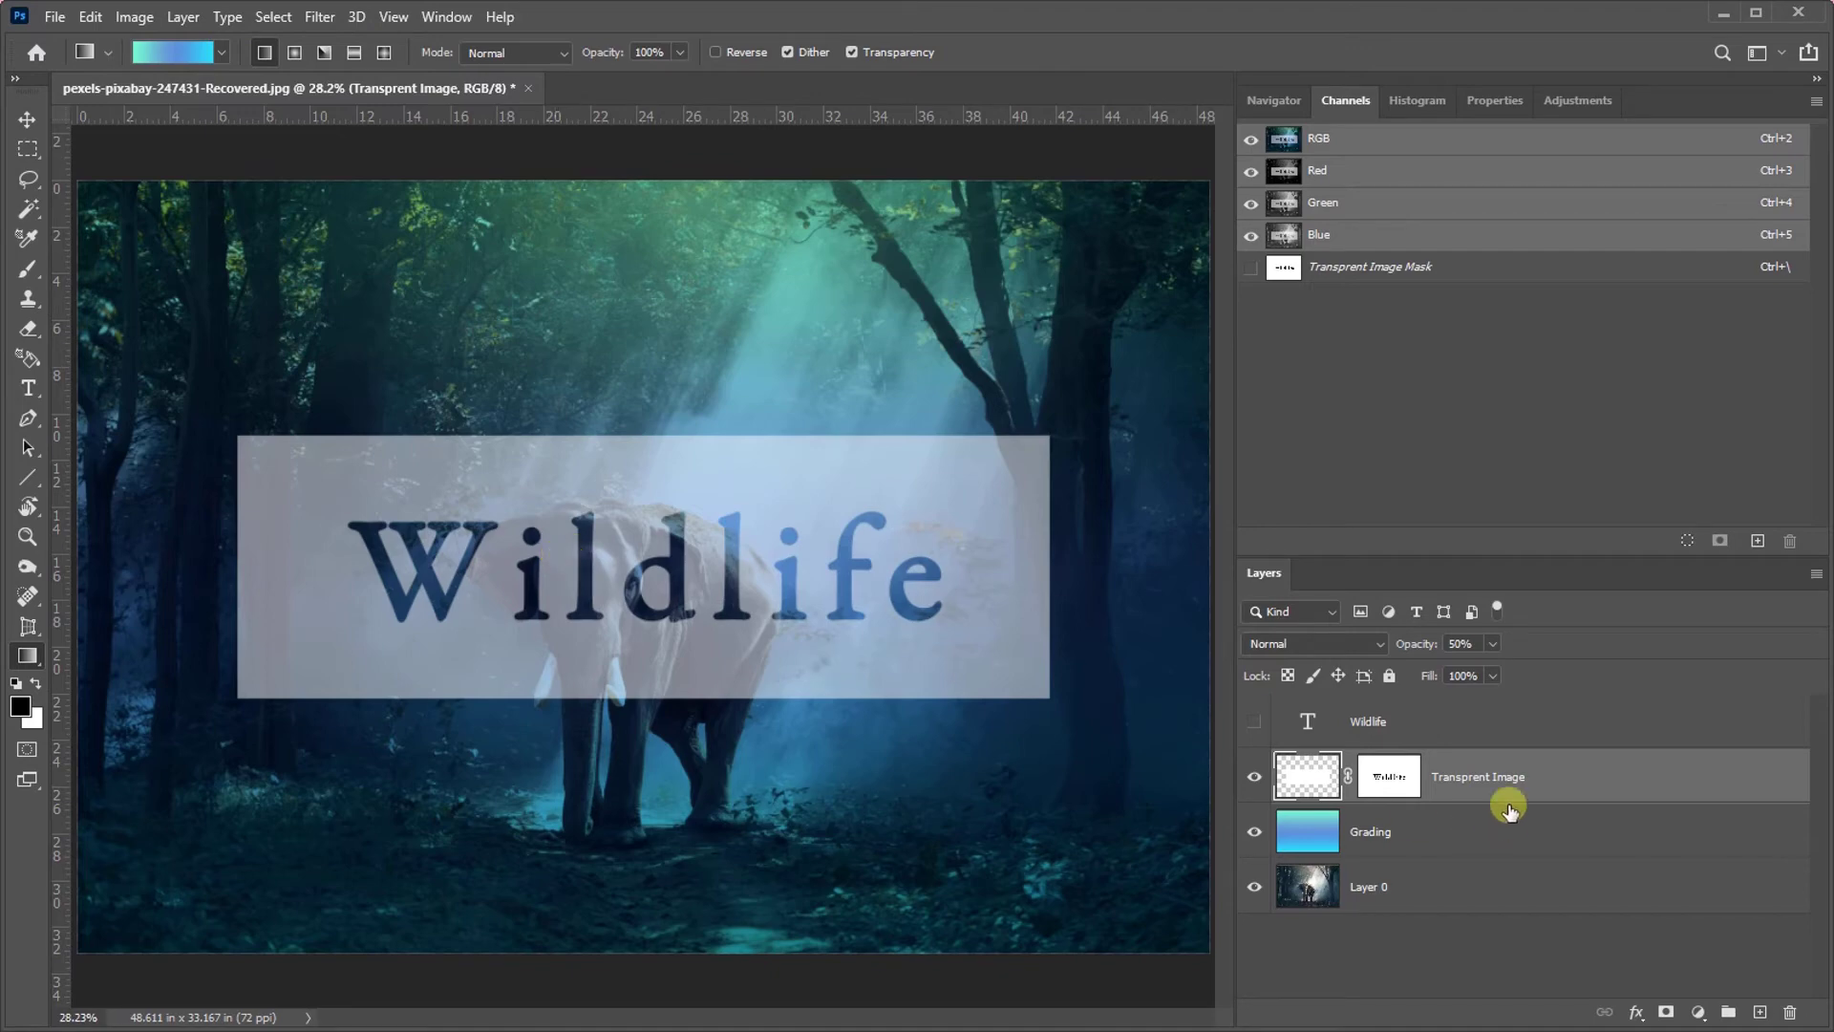
Delete the Wildlife text layer and the masked Transprent Image layer
left_click(1490, 728)
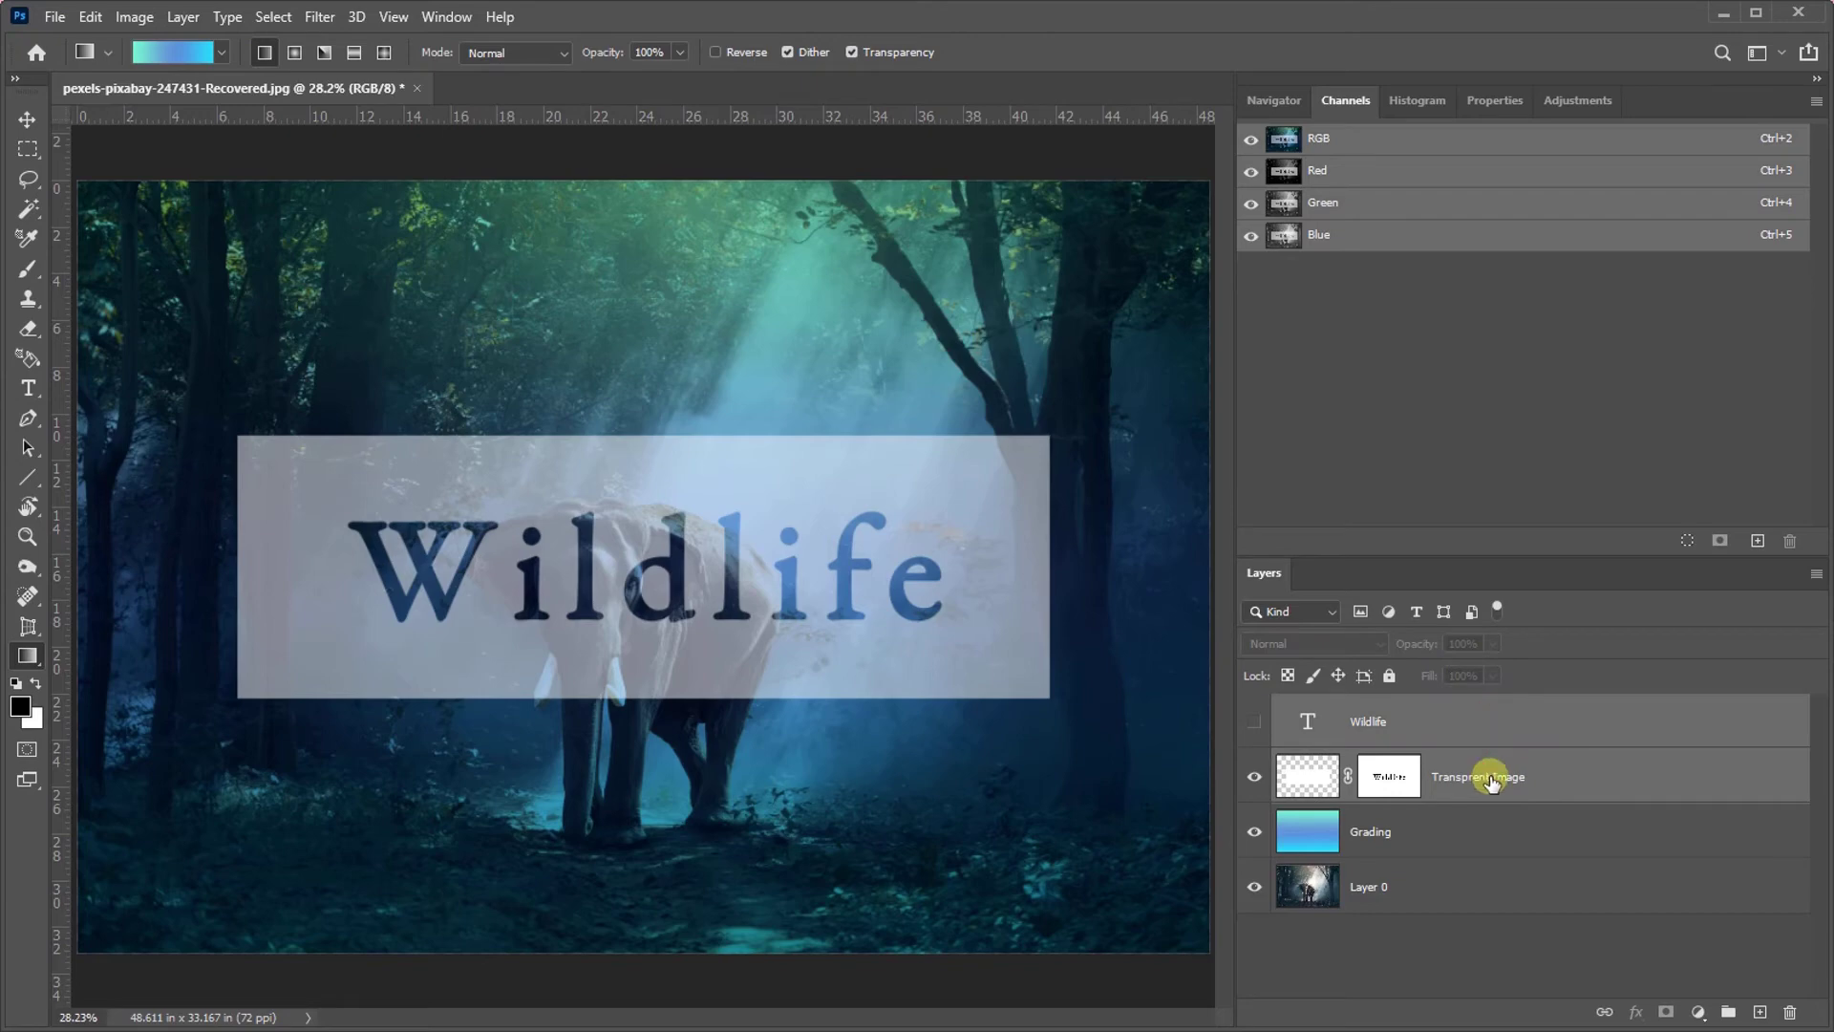
left_click_drag(1459, 739, 1788, 1009)
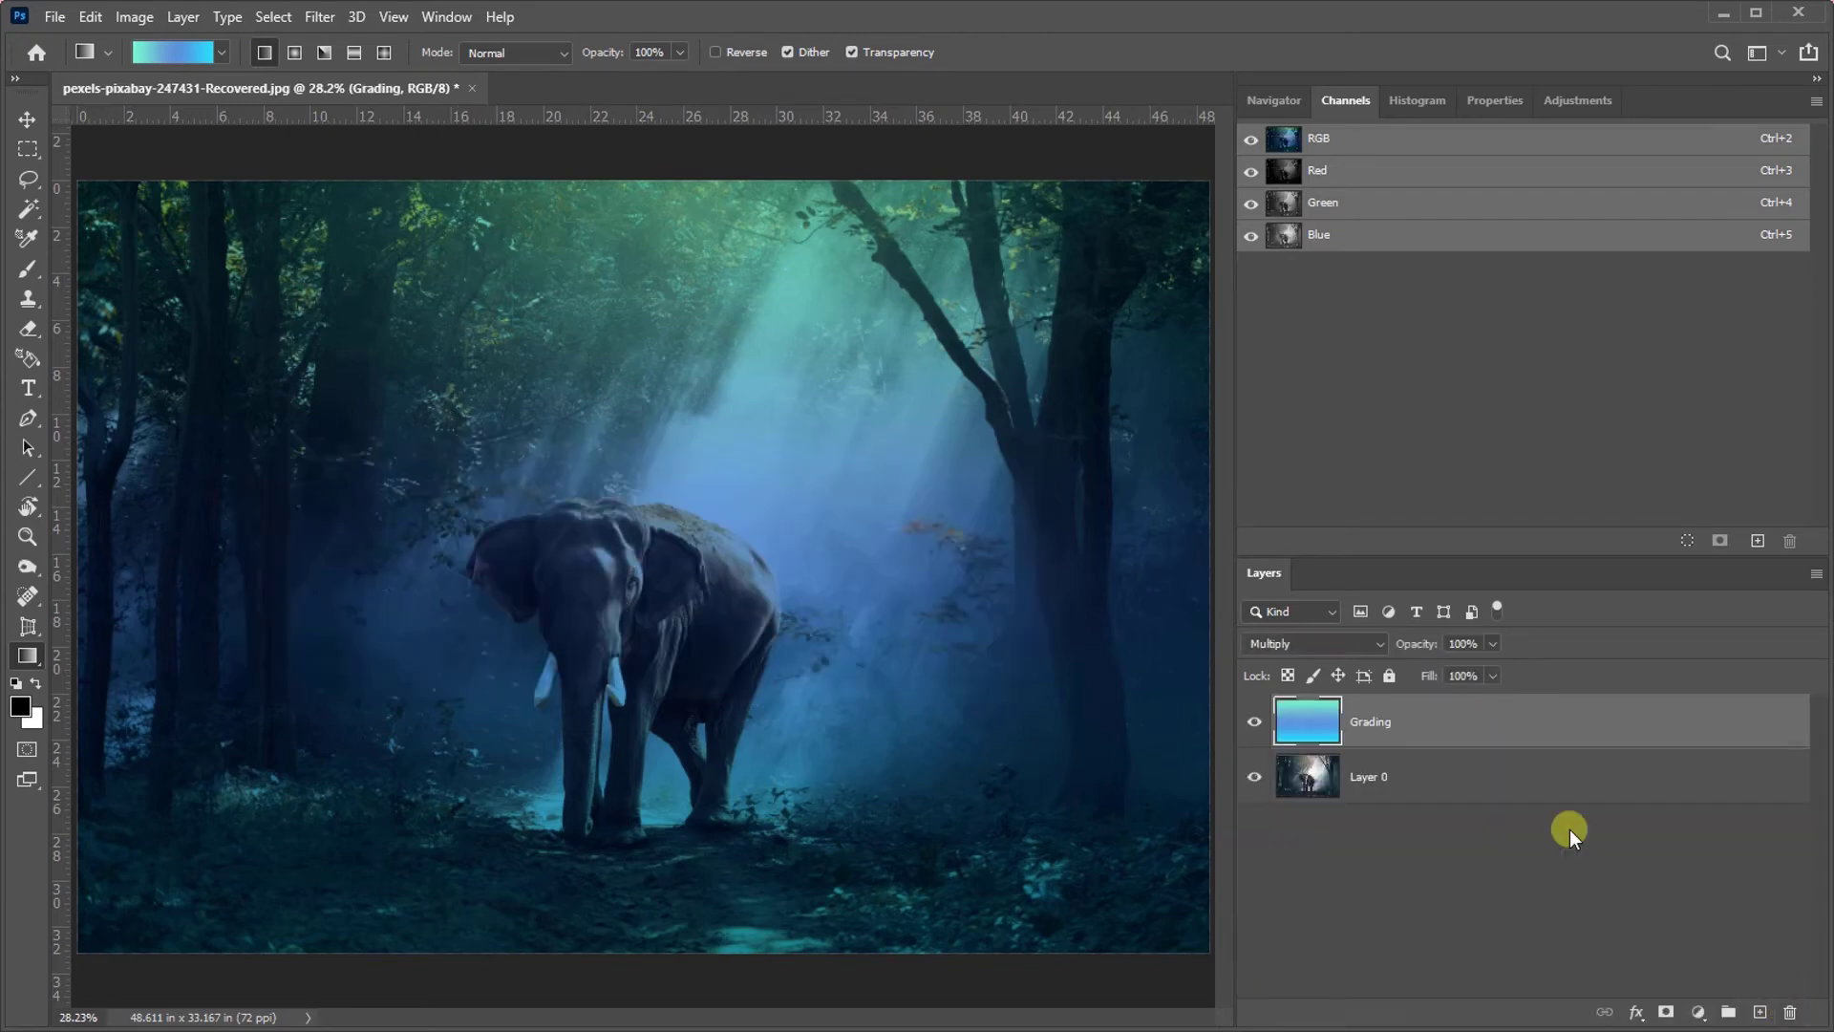
Create a new layer named "T image" above Grading and fill it with white
left_click(1760, 1011)
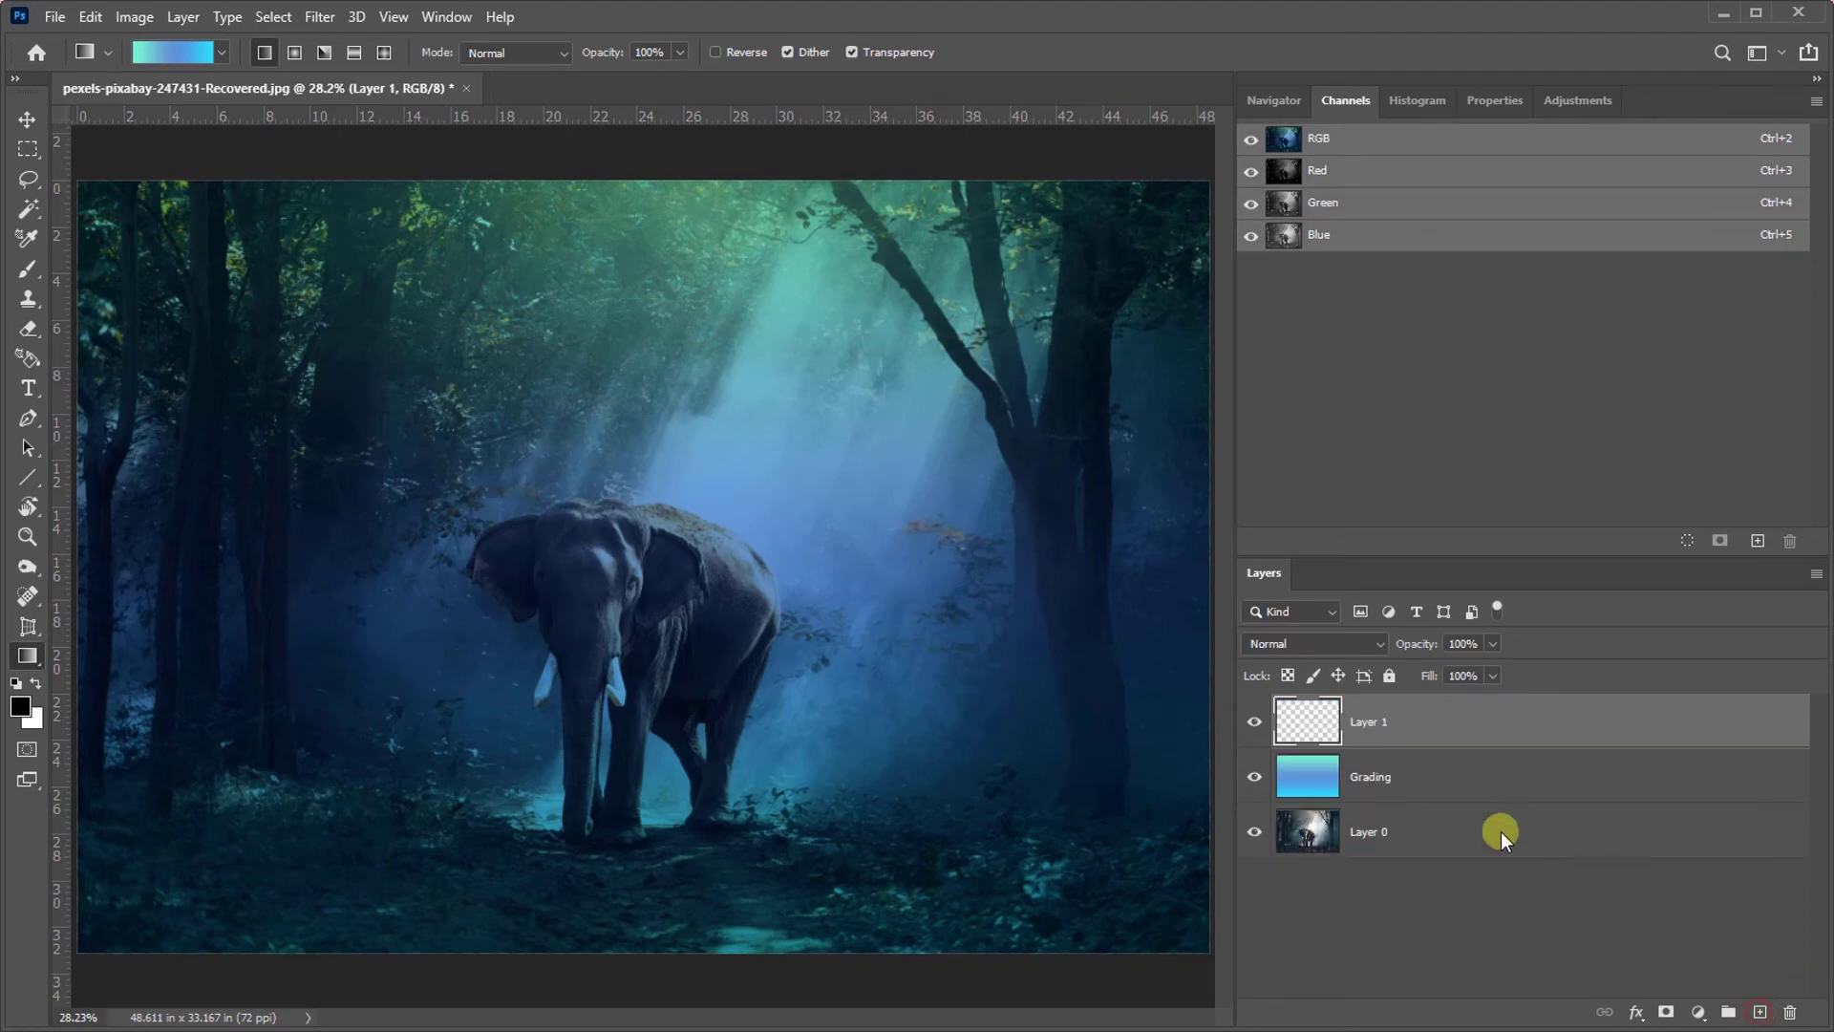
double_click(1370, 721)
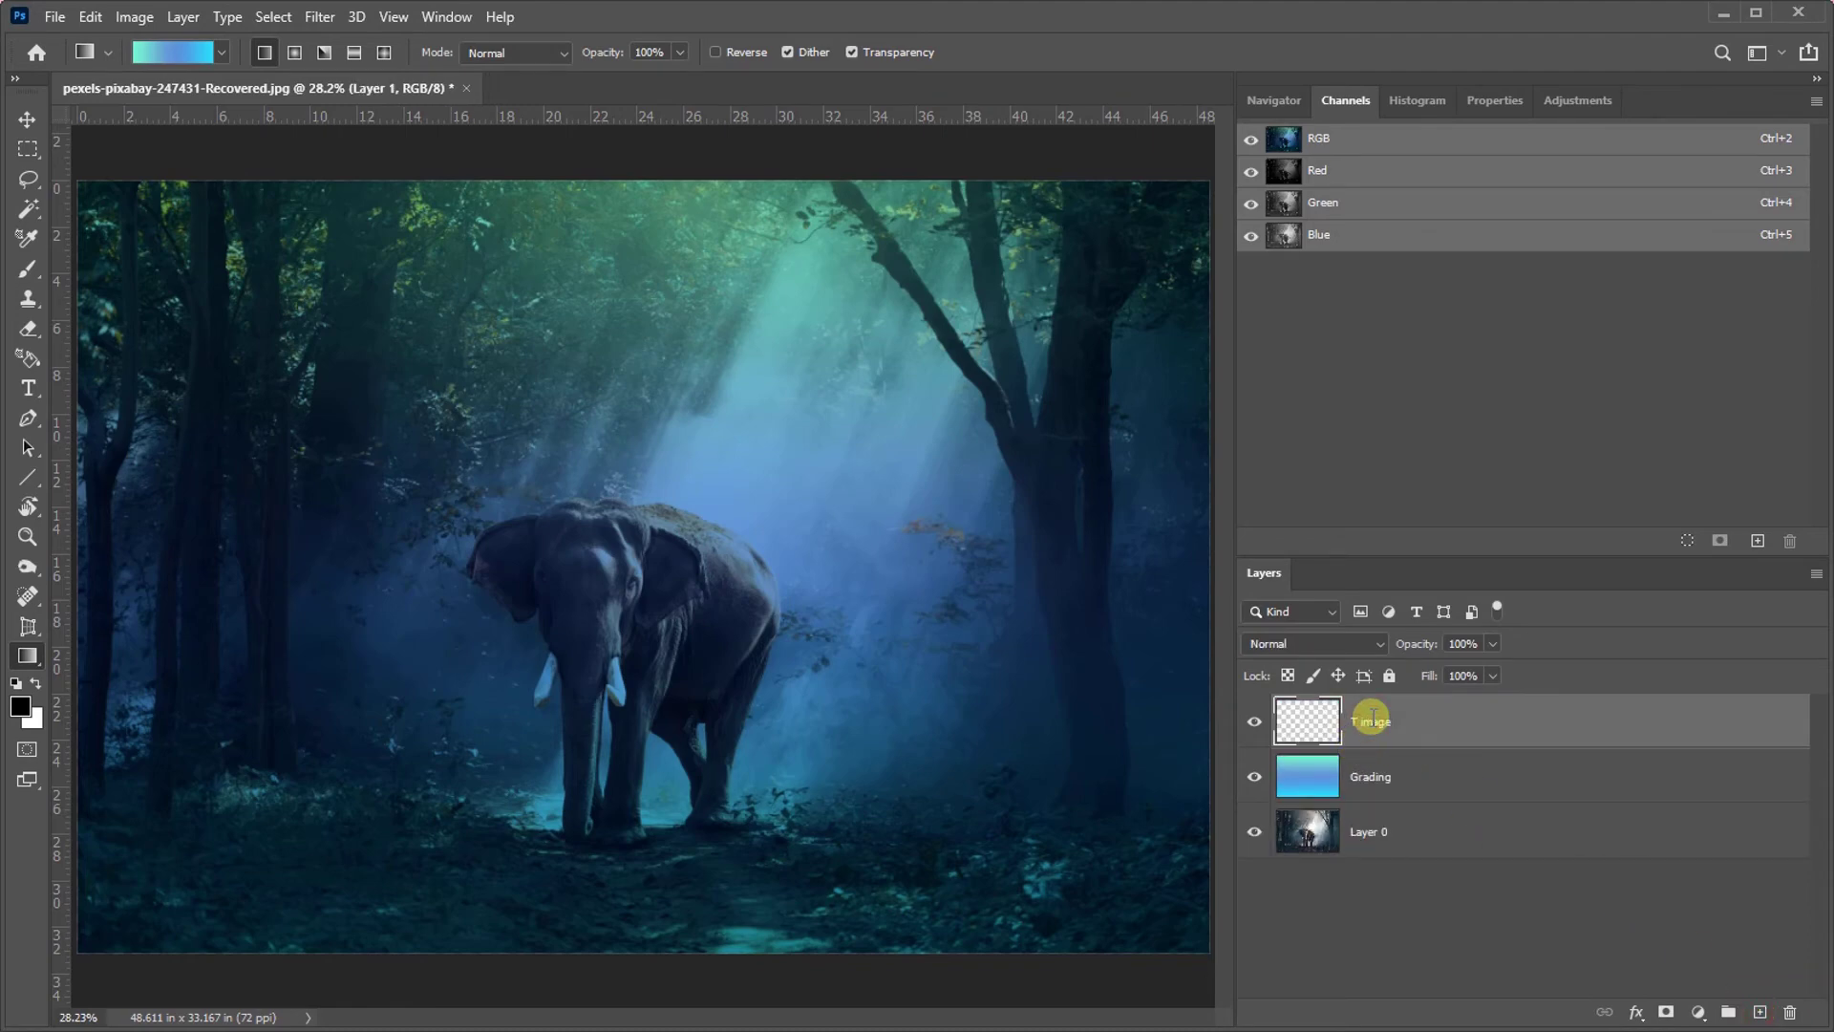
key("Return")
key("ctrl+BackSpace")
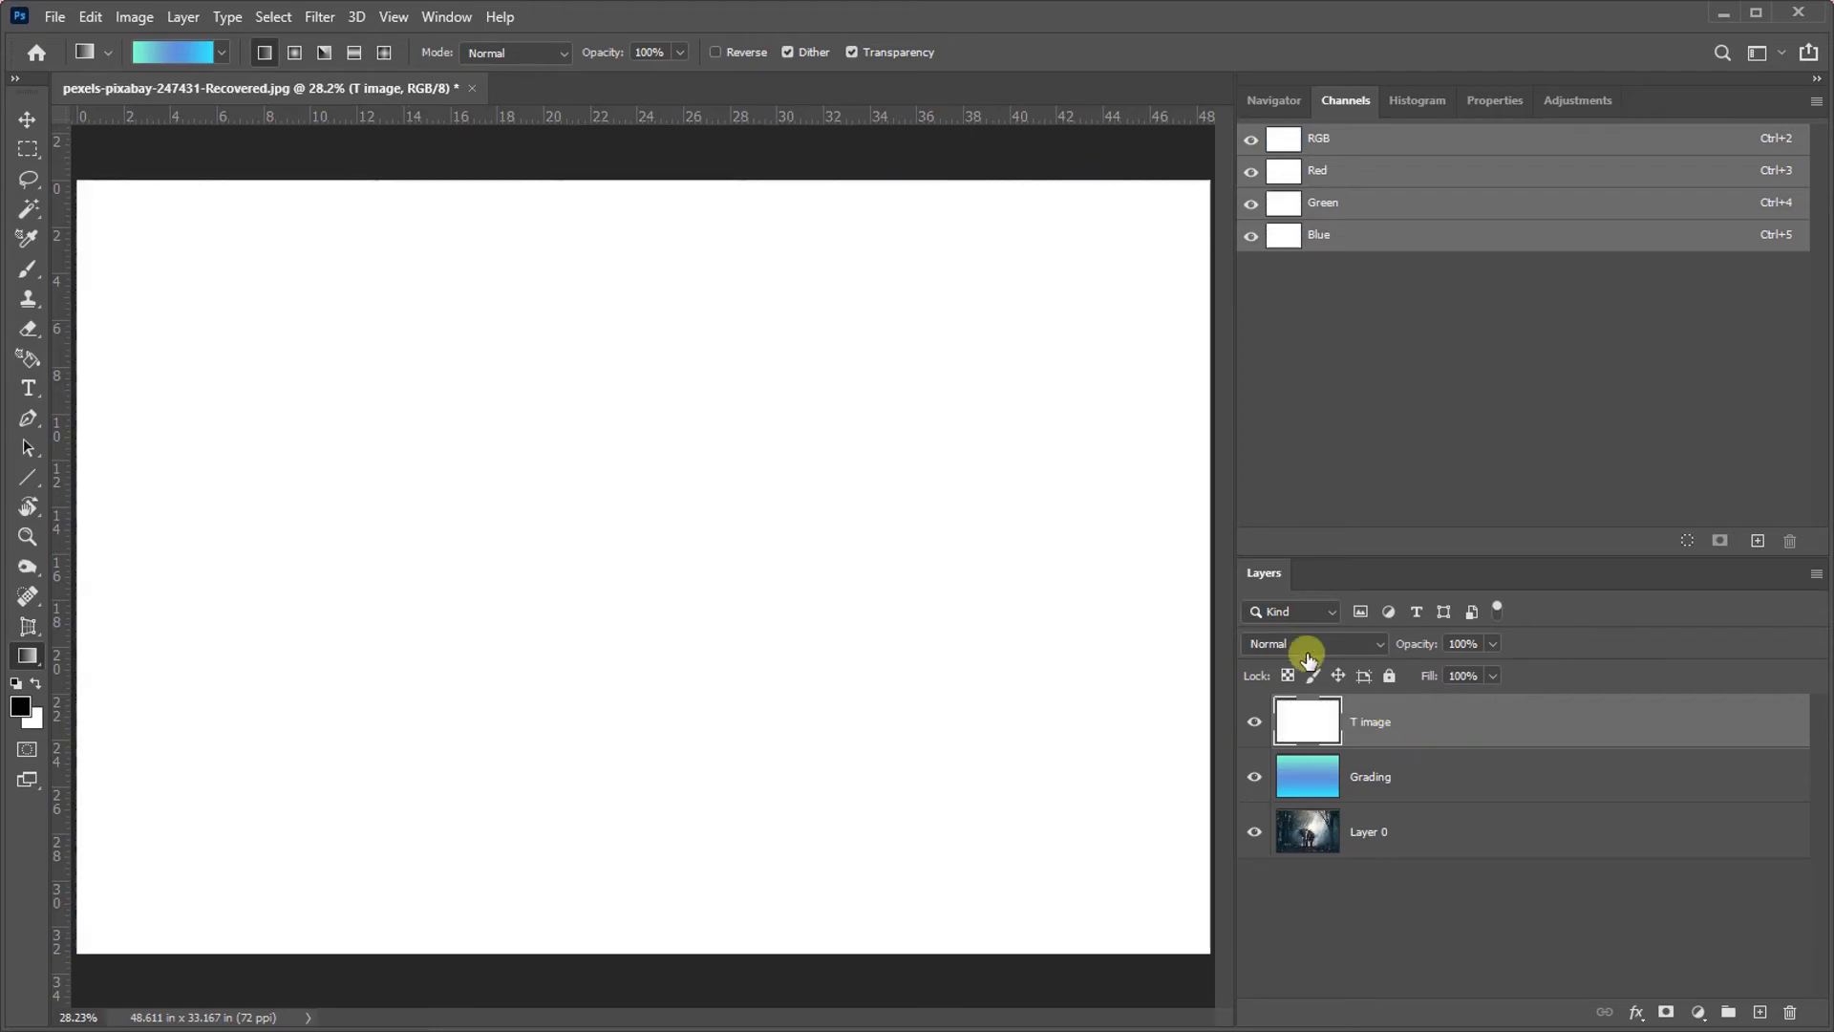
Scale the white T image fill down to a rectangle about 34 in wide and 17 in high, centred on the photo
key("ctrl+t")
left_click_drag(1207, 180, 989, 411)
left_click_drag(704, 287, 663, 390)
key("Return")
key("g")
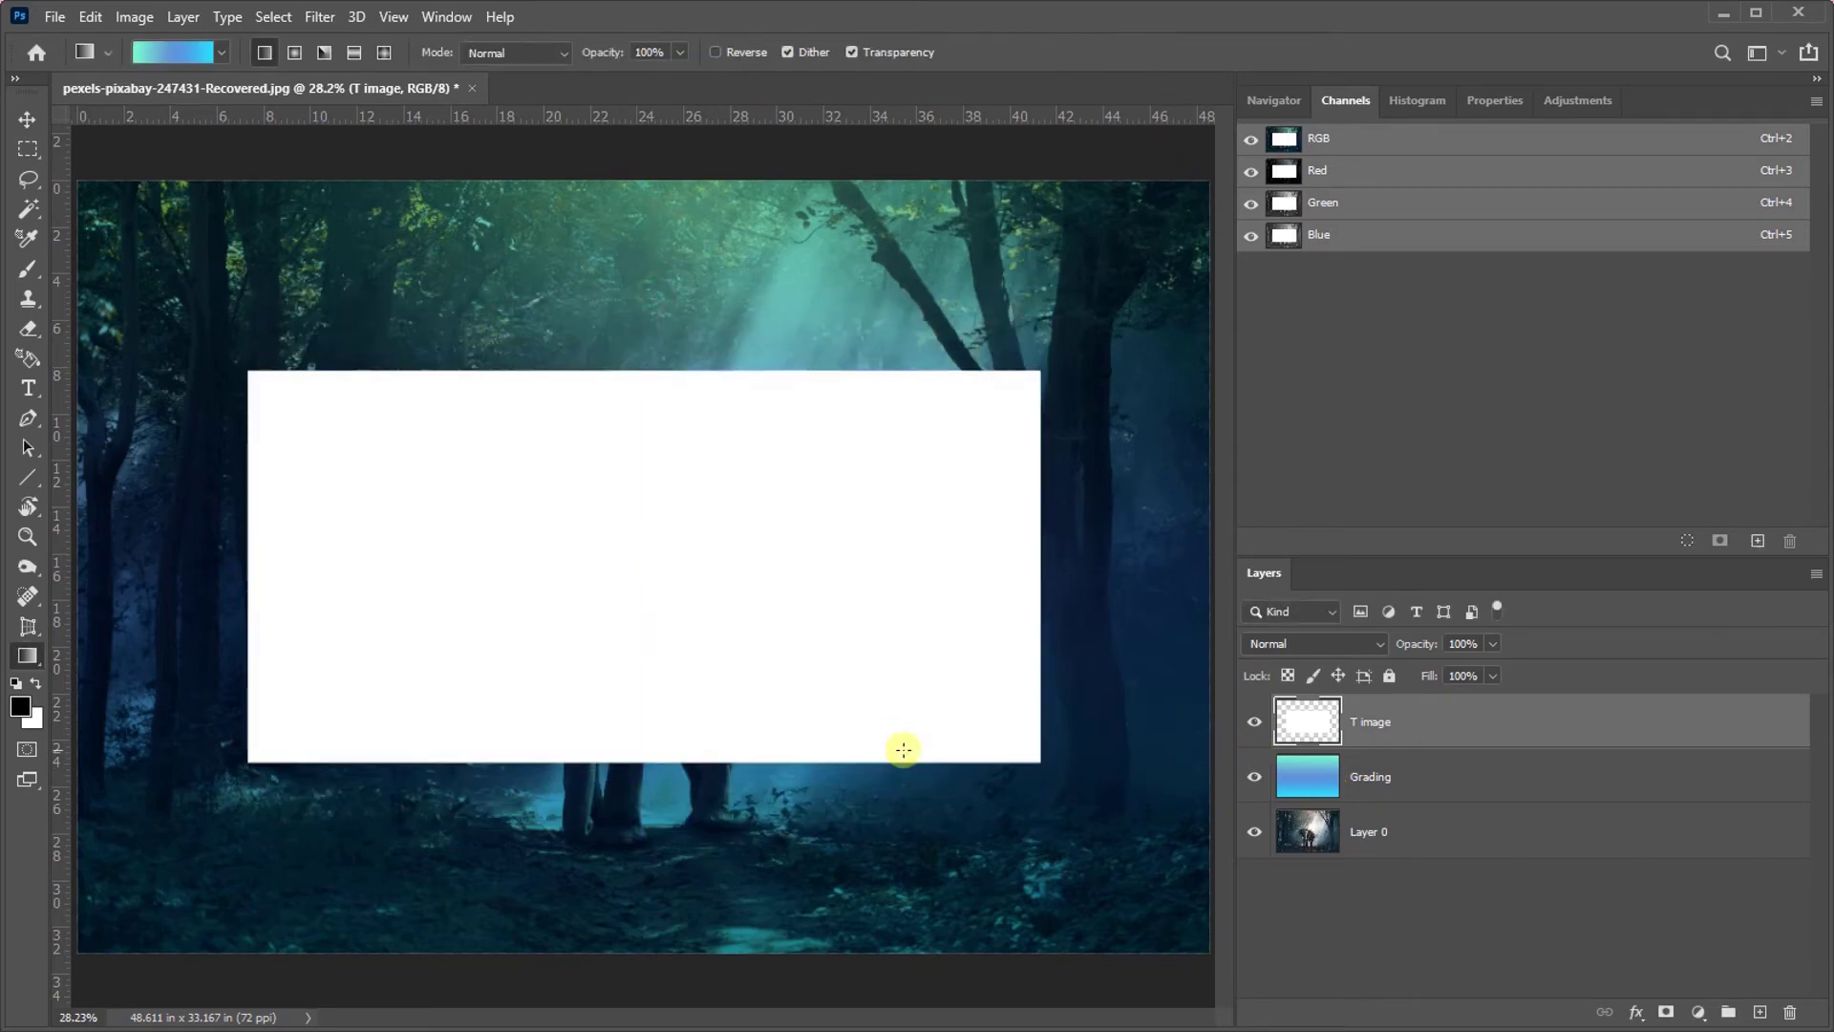
Add the text "Wildlife" in black 450 pt Garamond Premier Pro and centre it on the white rectangle
key("t")
left_click(468, 563)
key("BackSpace")
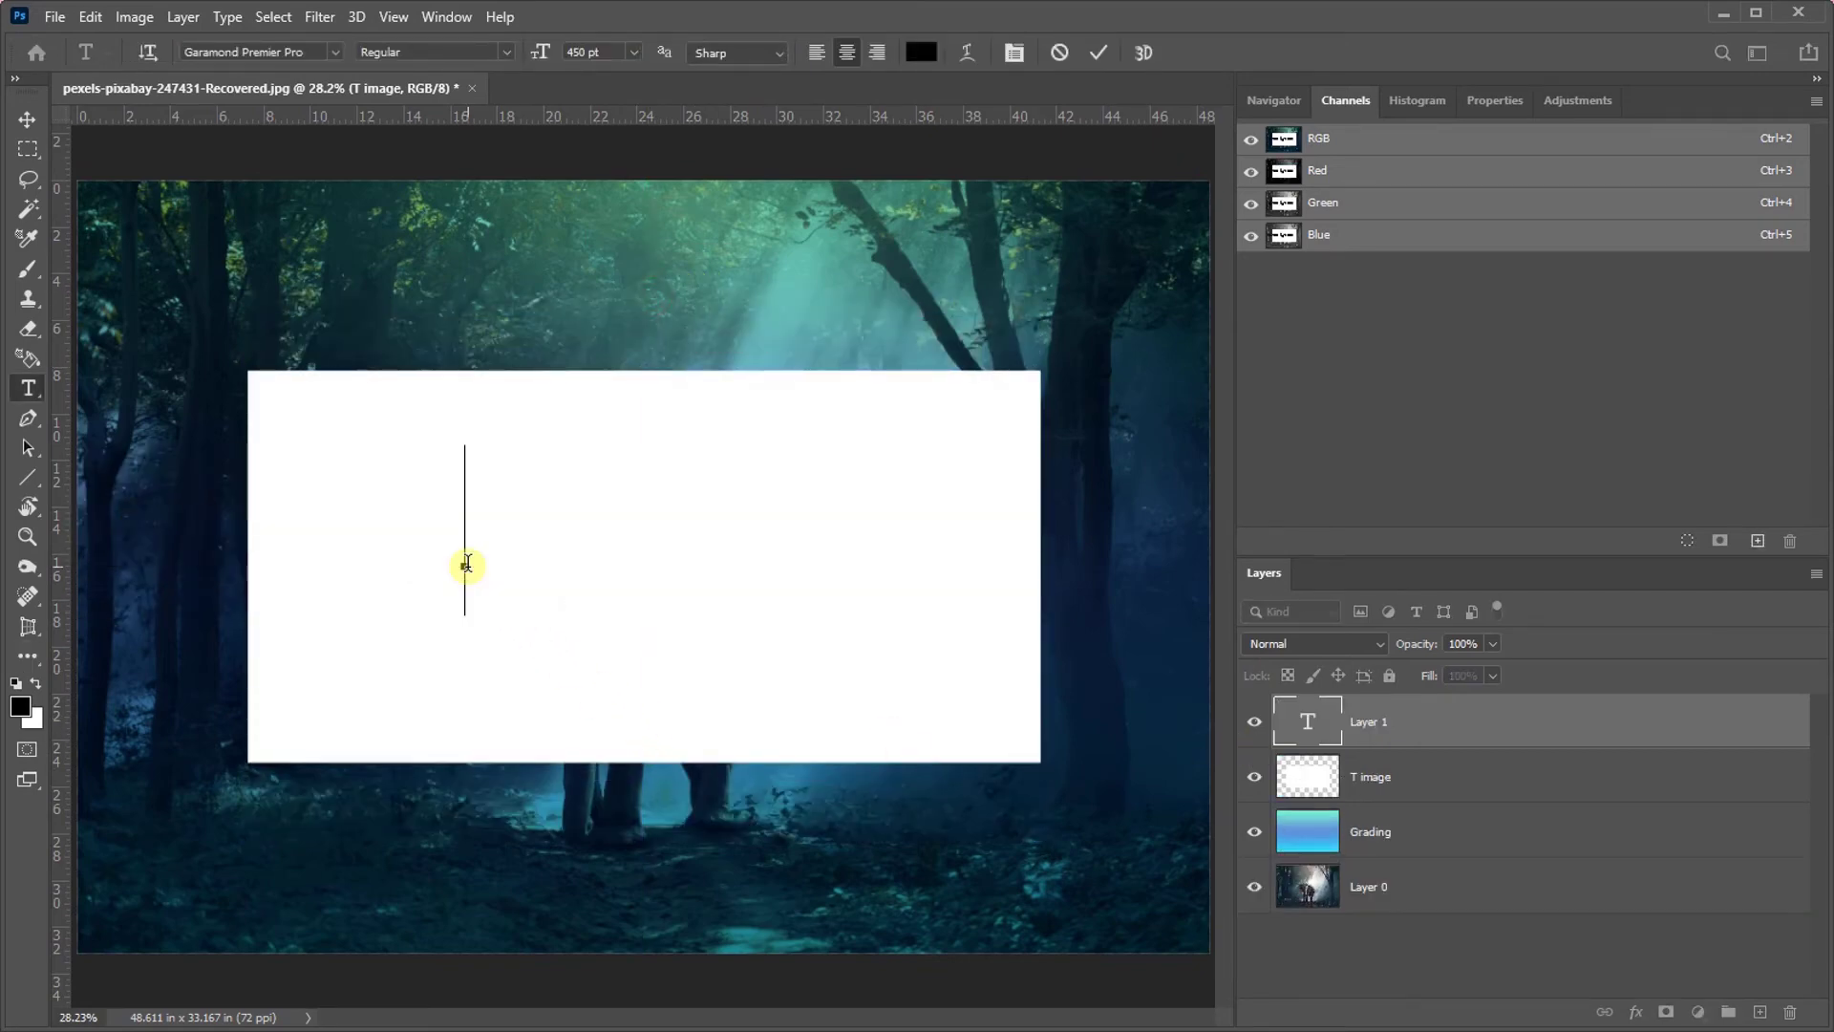
type("W ")
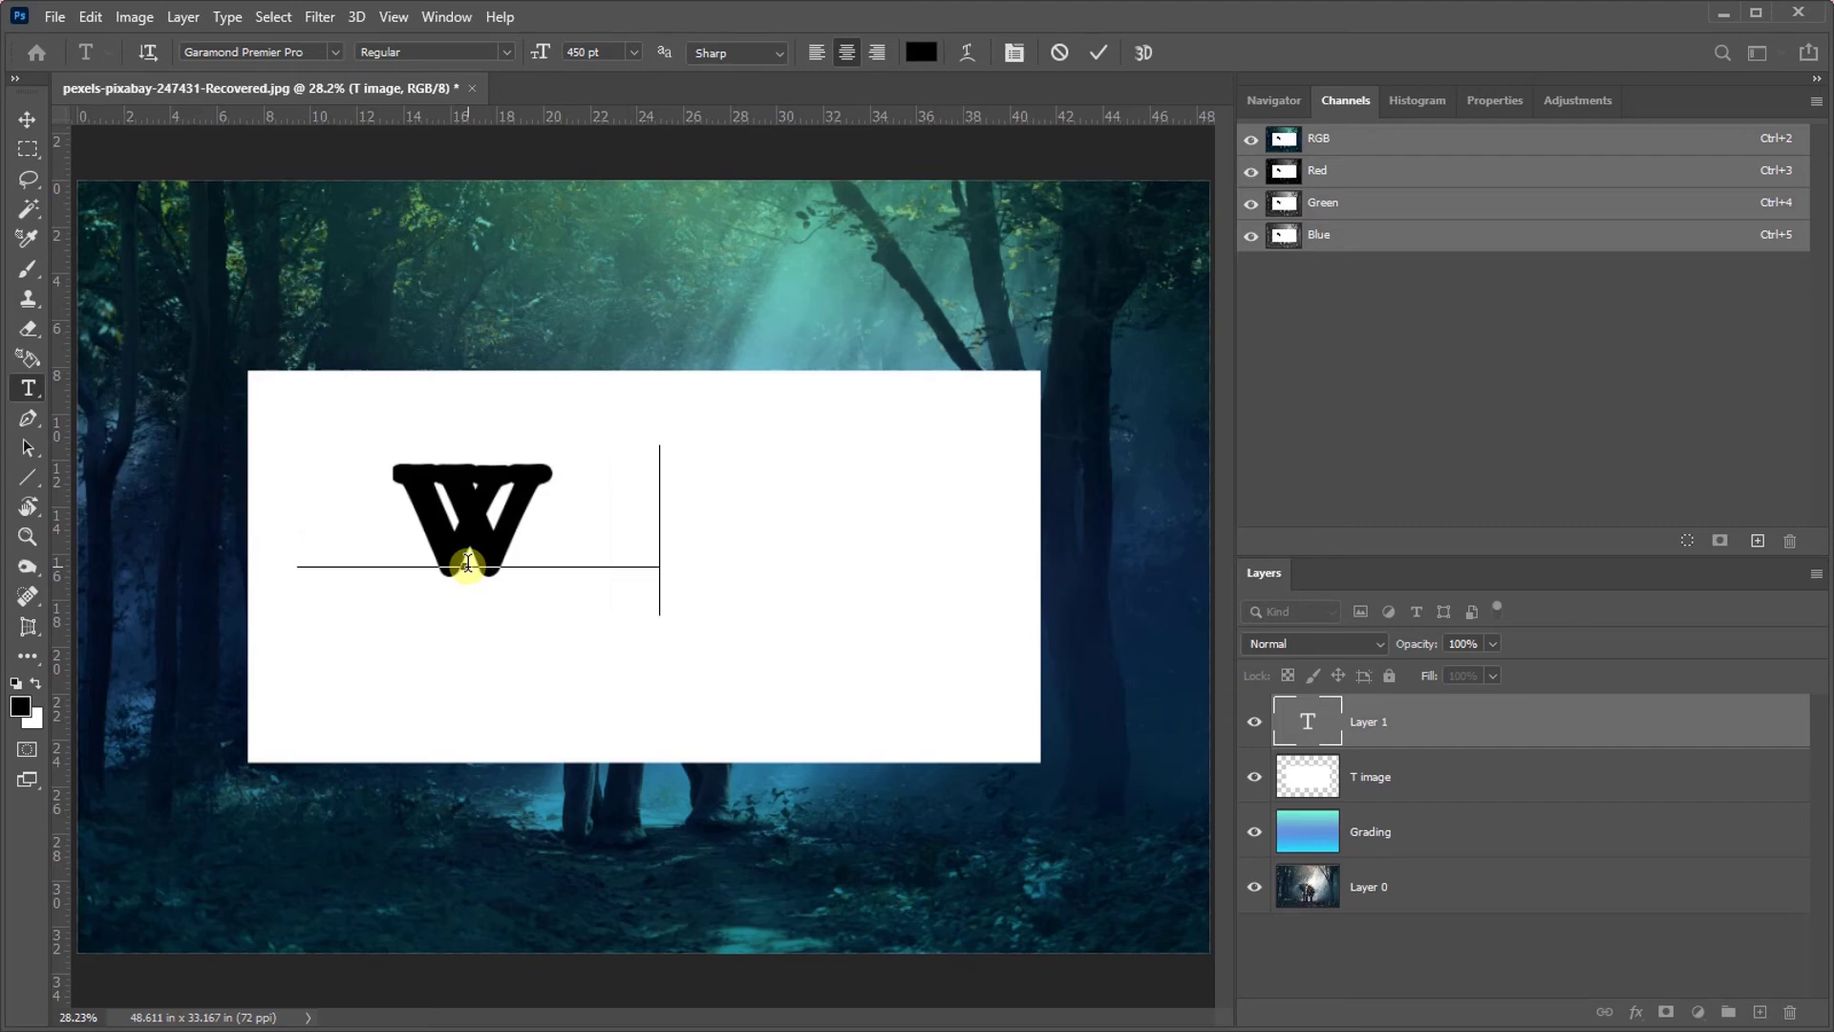
type("ildlife")
key("ctrl+Return")
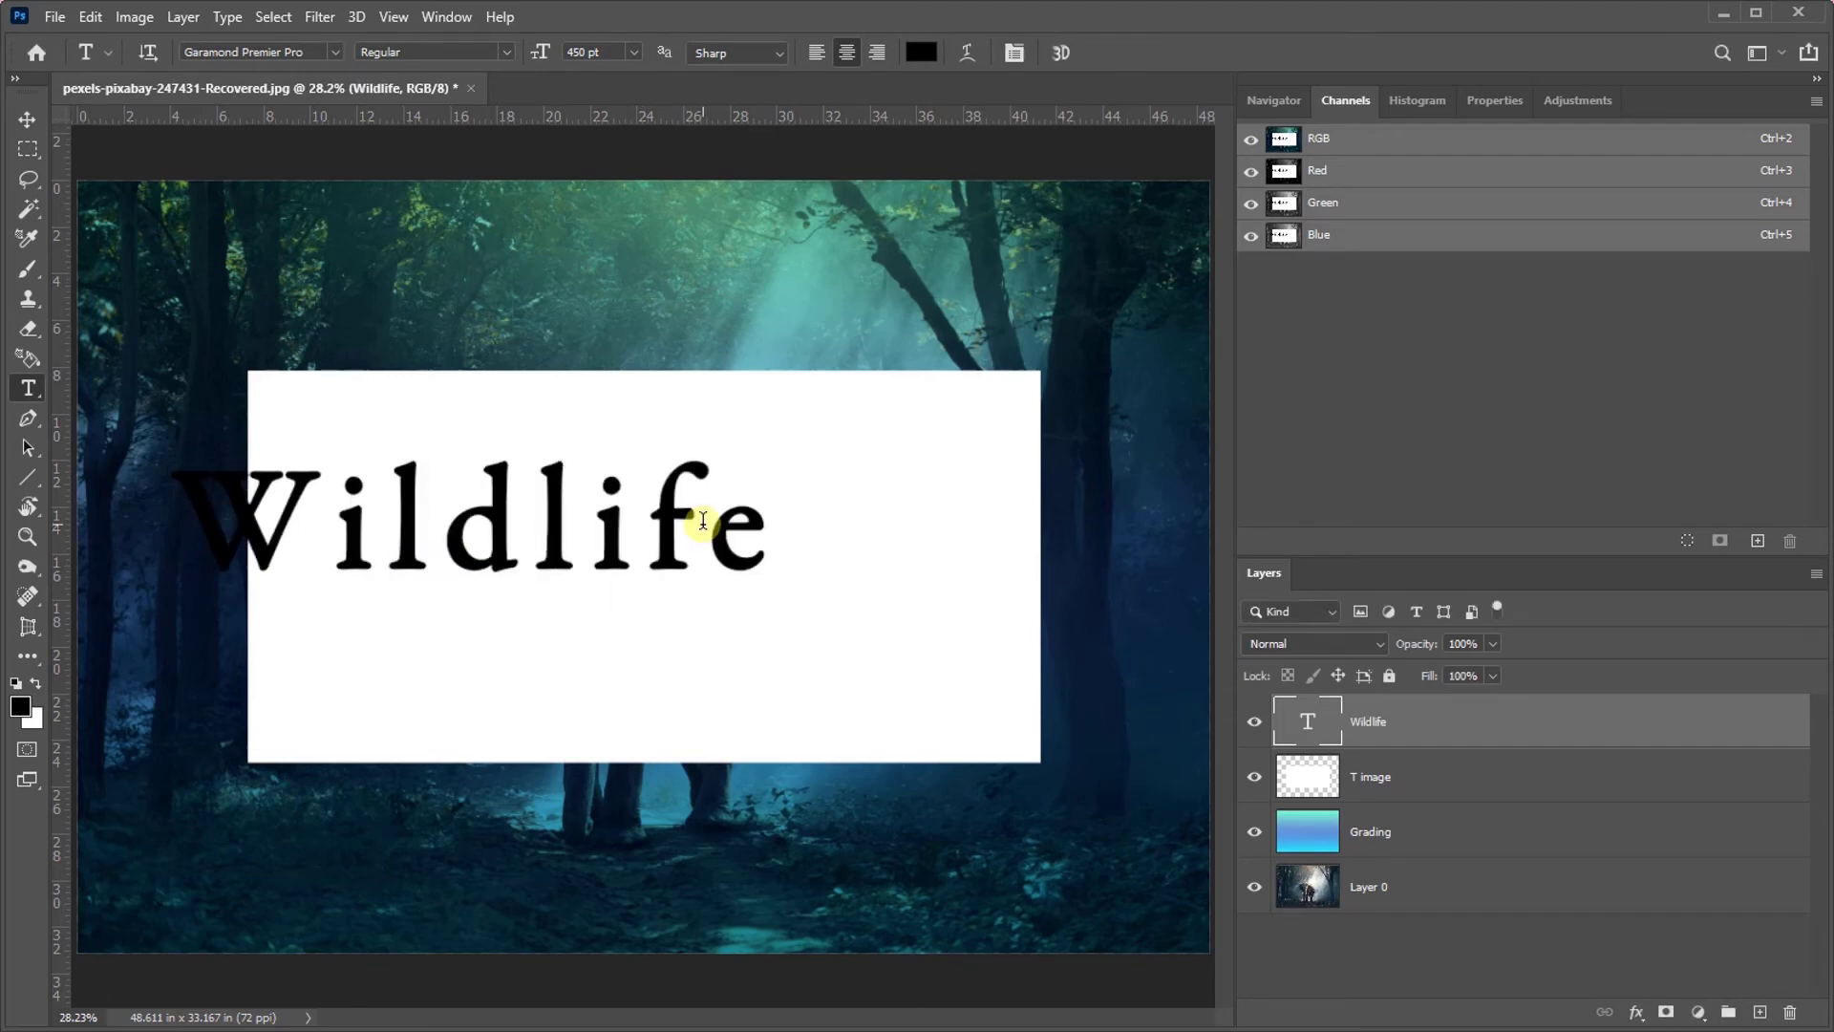
left_click(27, 119)
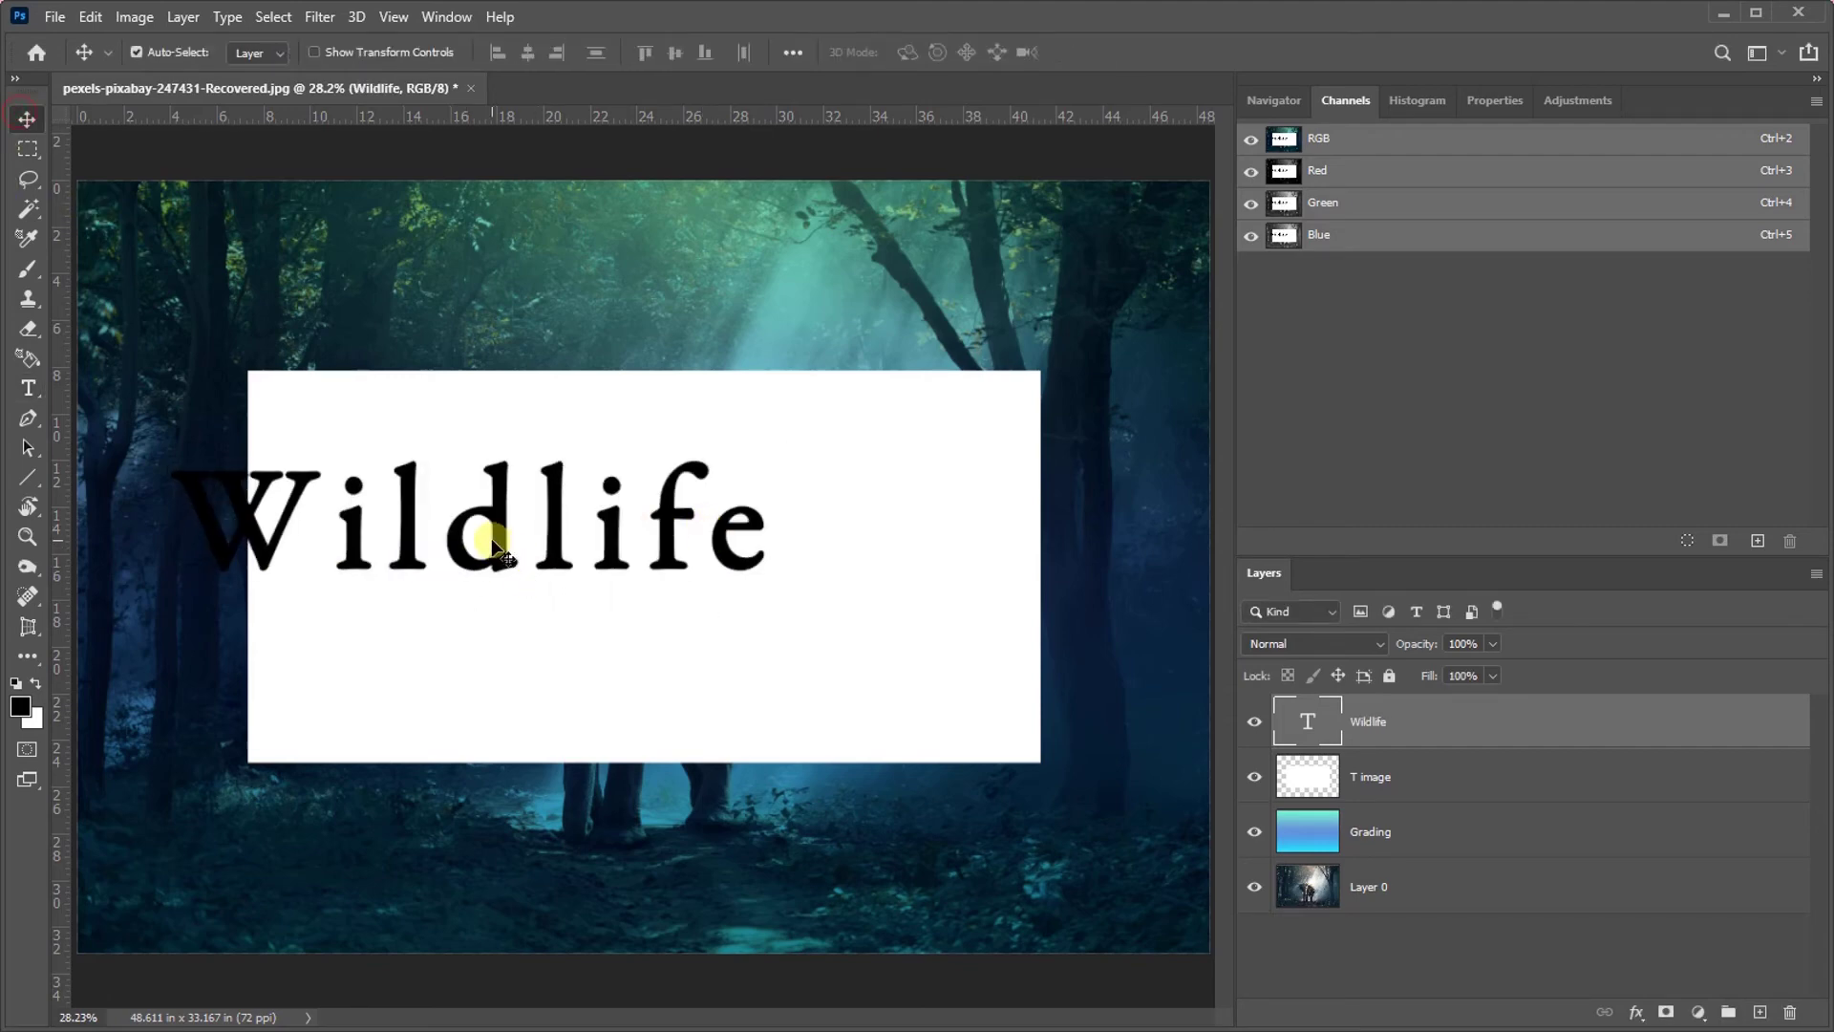
left_click_drag(493, 547, 657, 576)
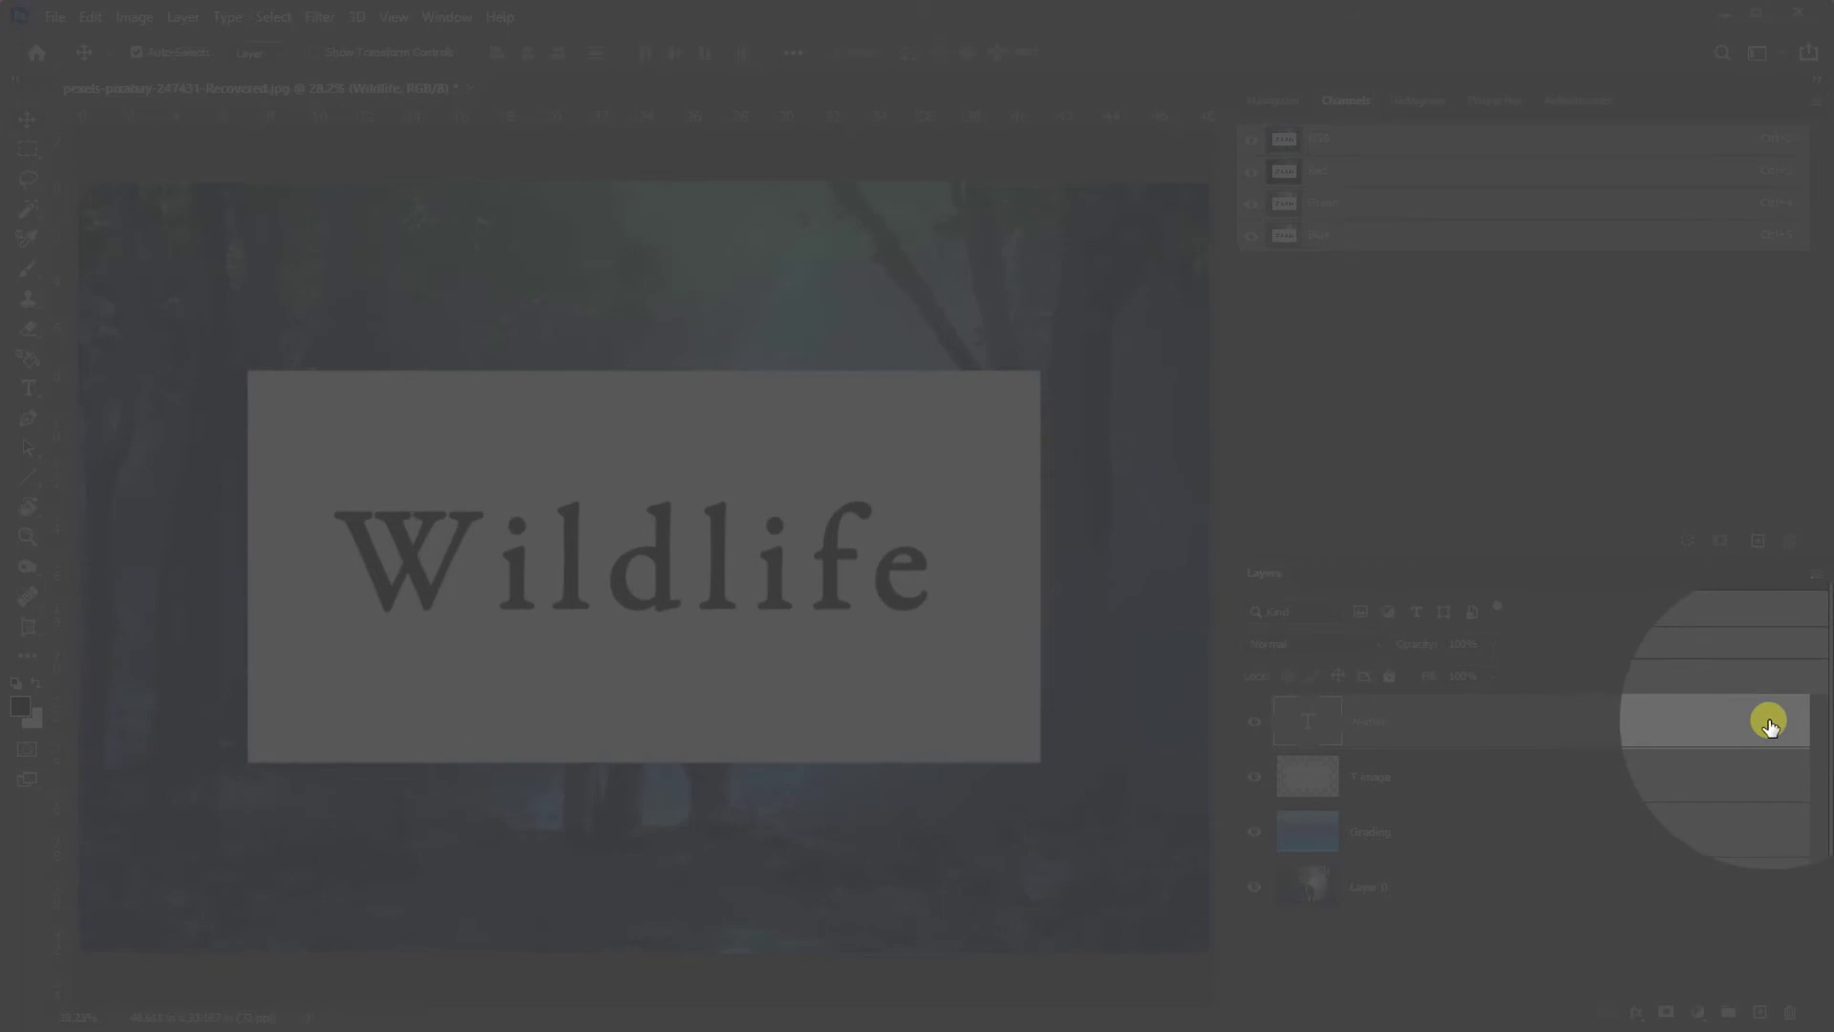
Set the Wildlife text layer's Knockout to Shallow and its fill opacity to 0% in the blending options
double_click(1768, 723)
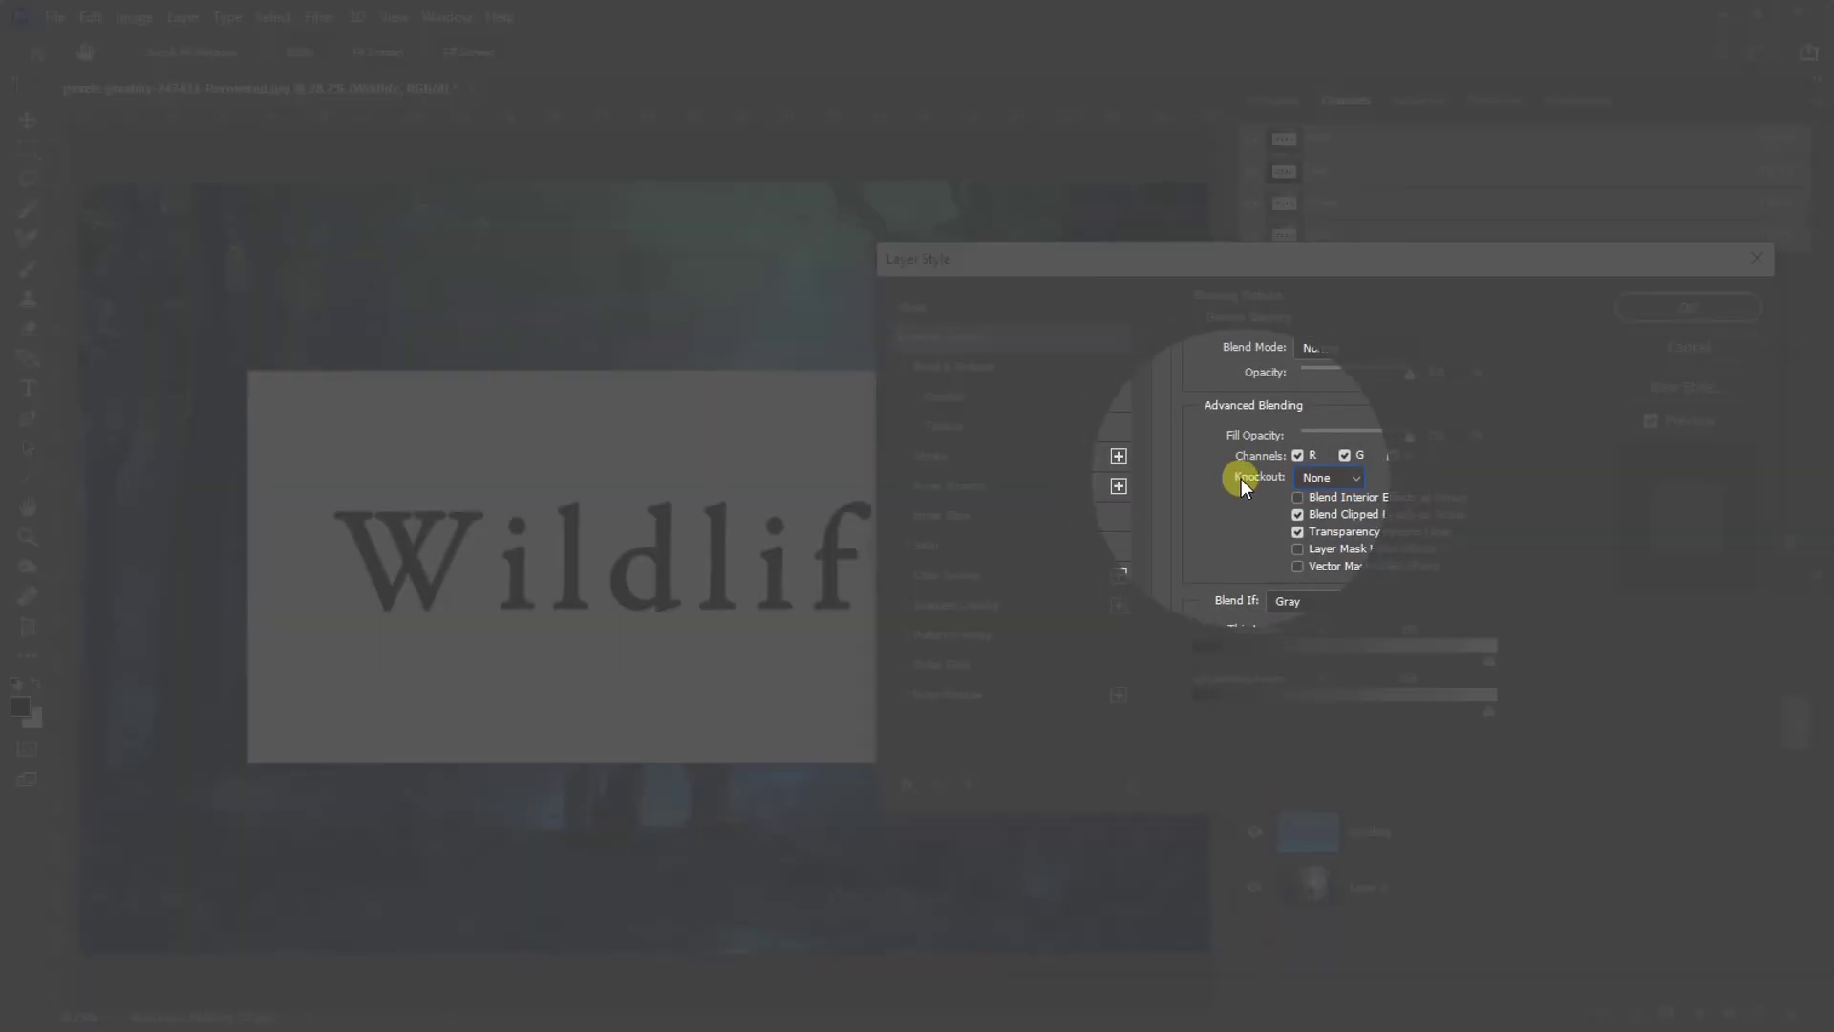
left_click(1318, 477)
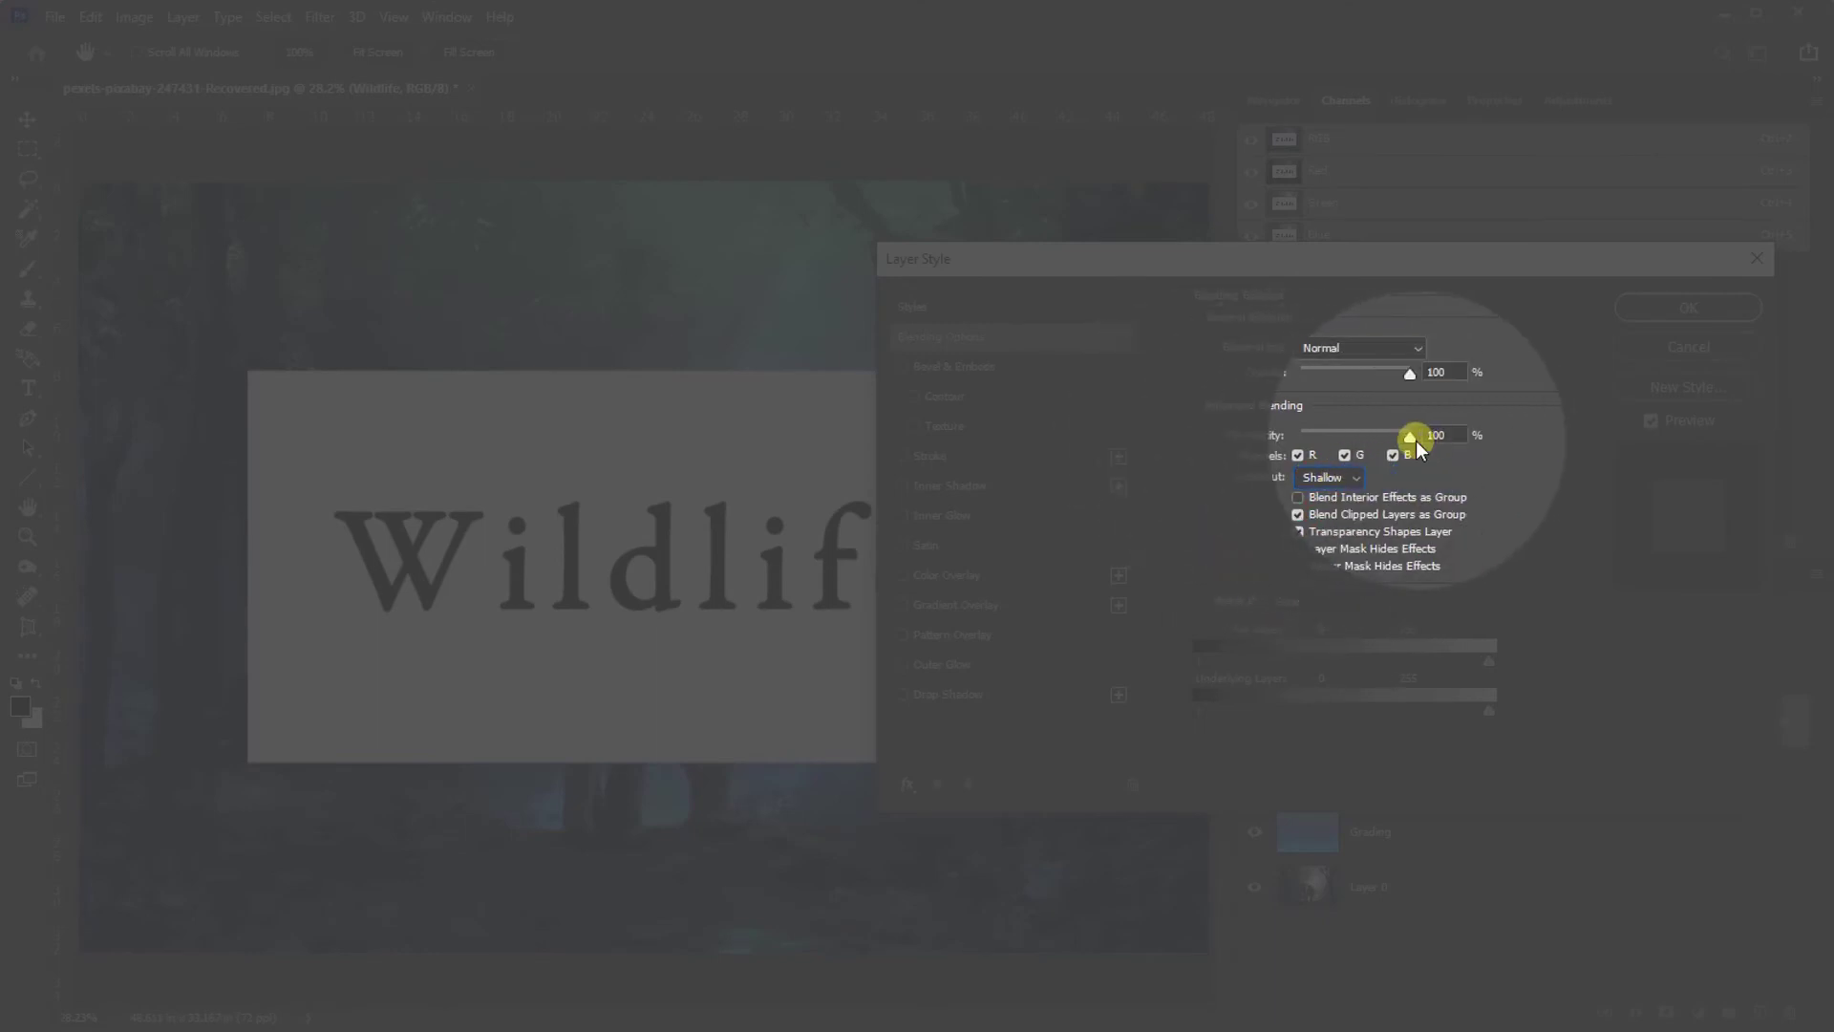
left_click_drag(1411, 439, 1258, 437)
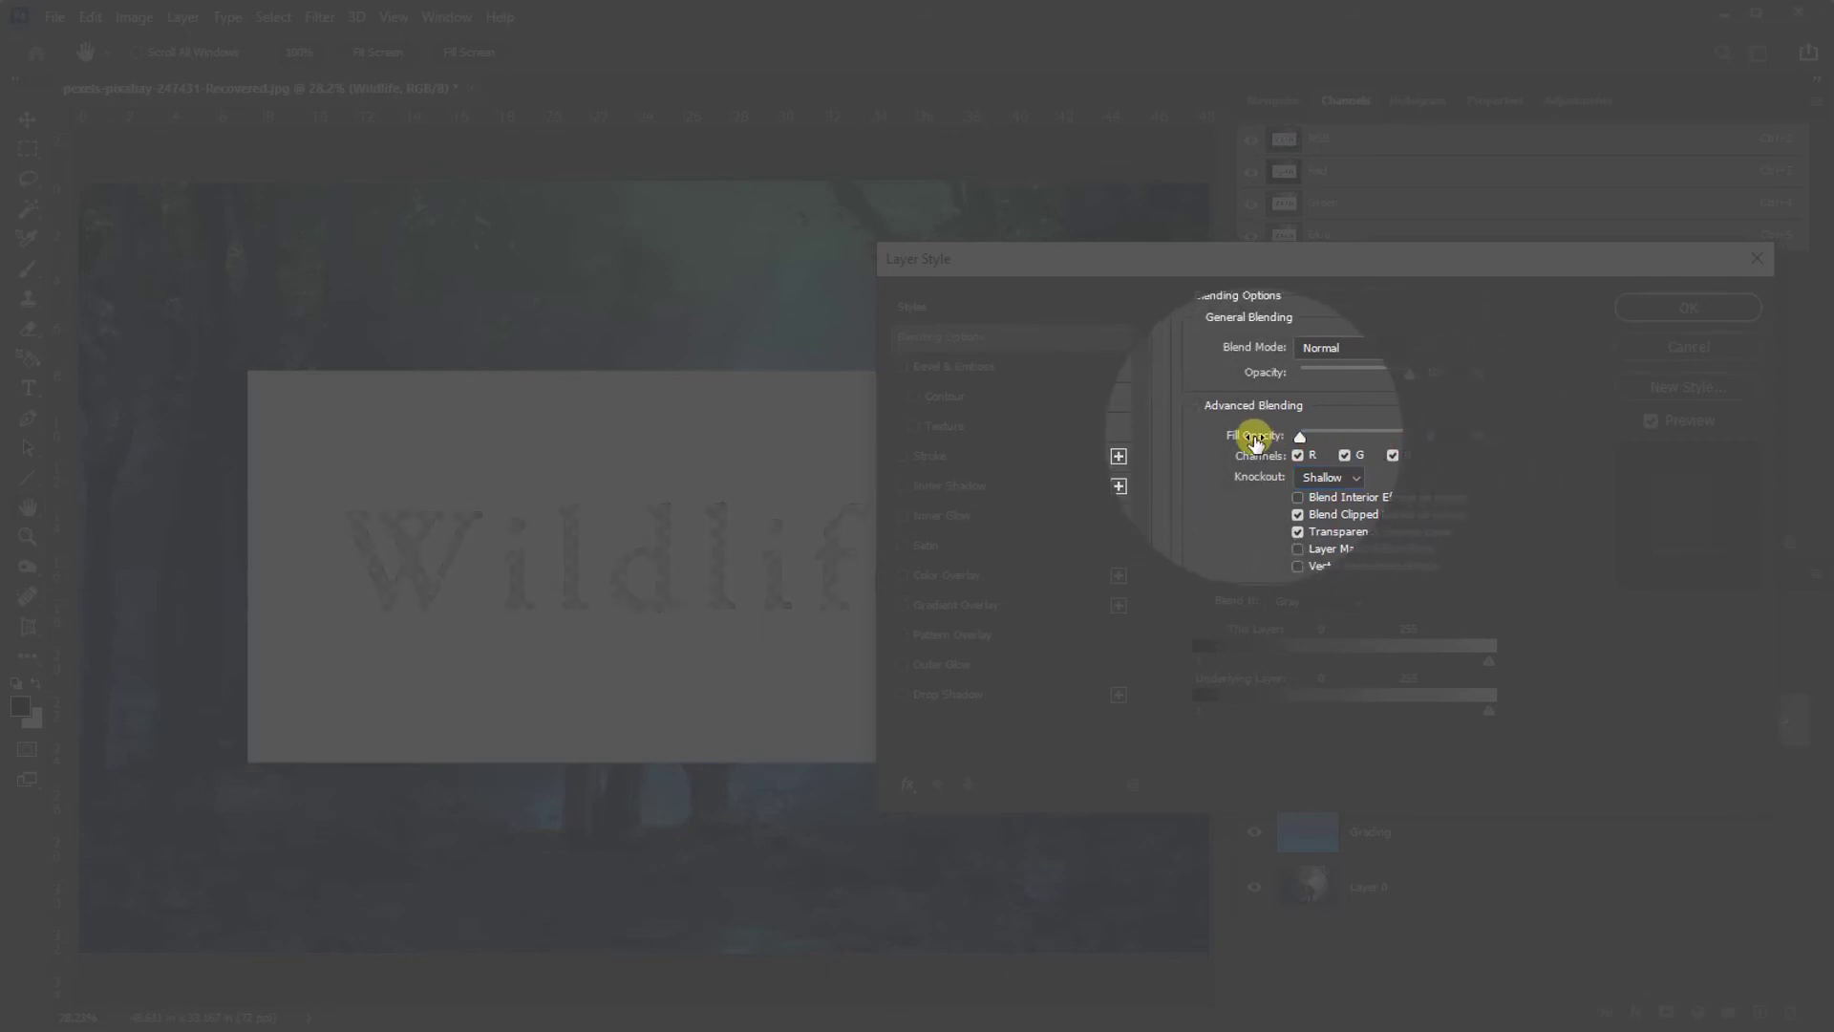
left_click(1632, 312)
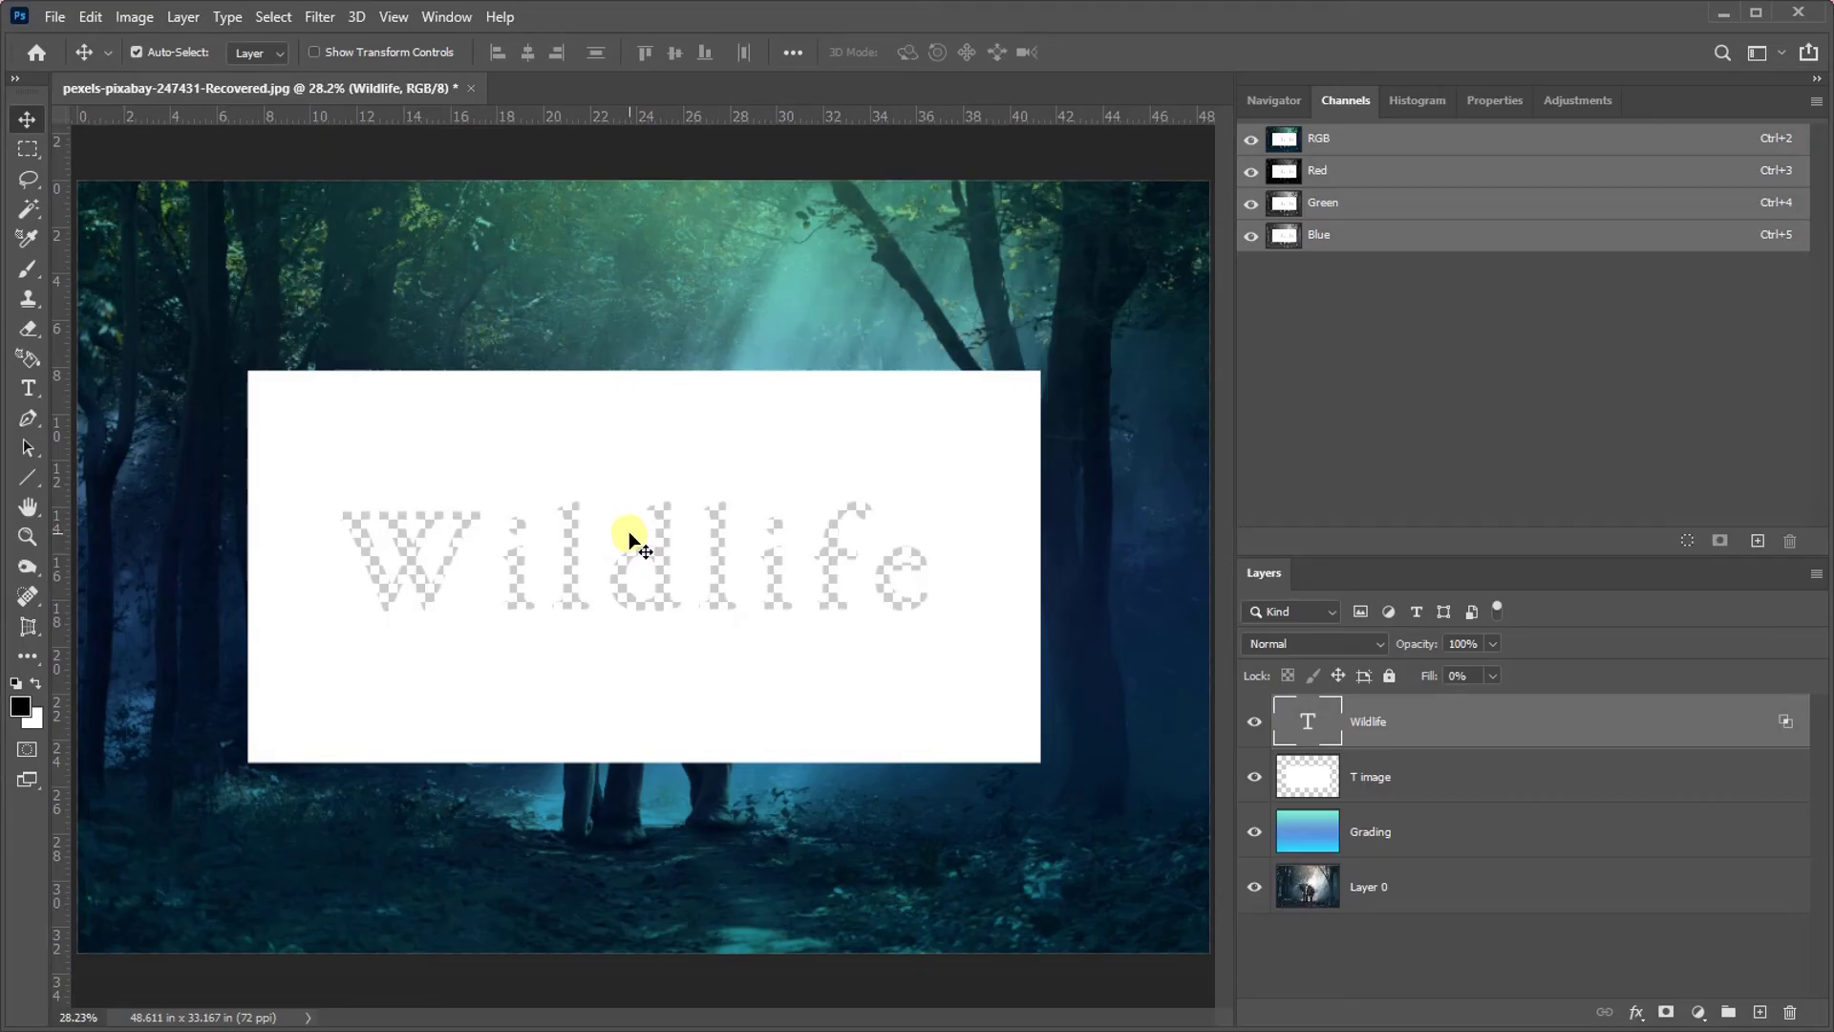
Group the Wildlife and T image layers, and toggle the group's visibility to compare the result
left_click(1366, 764)
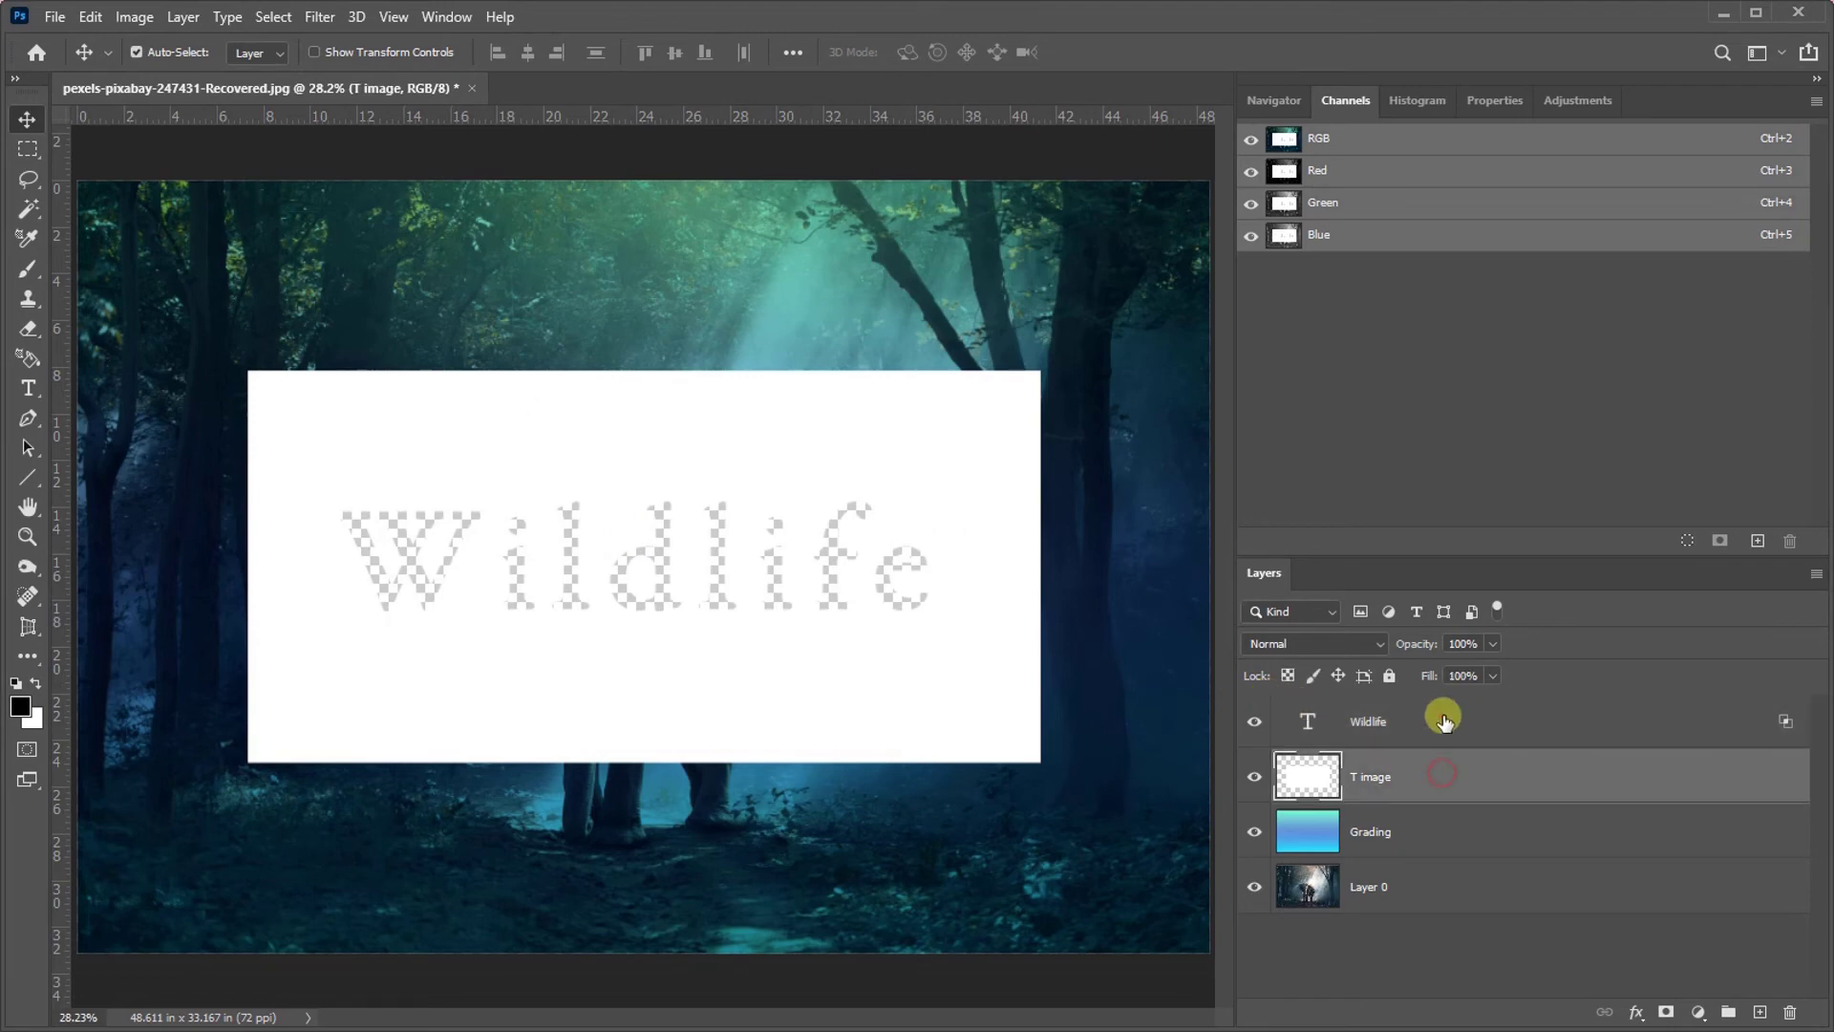
left_click(1442, 721)
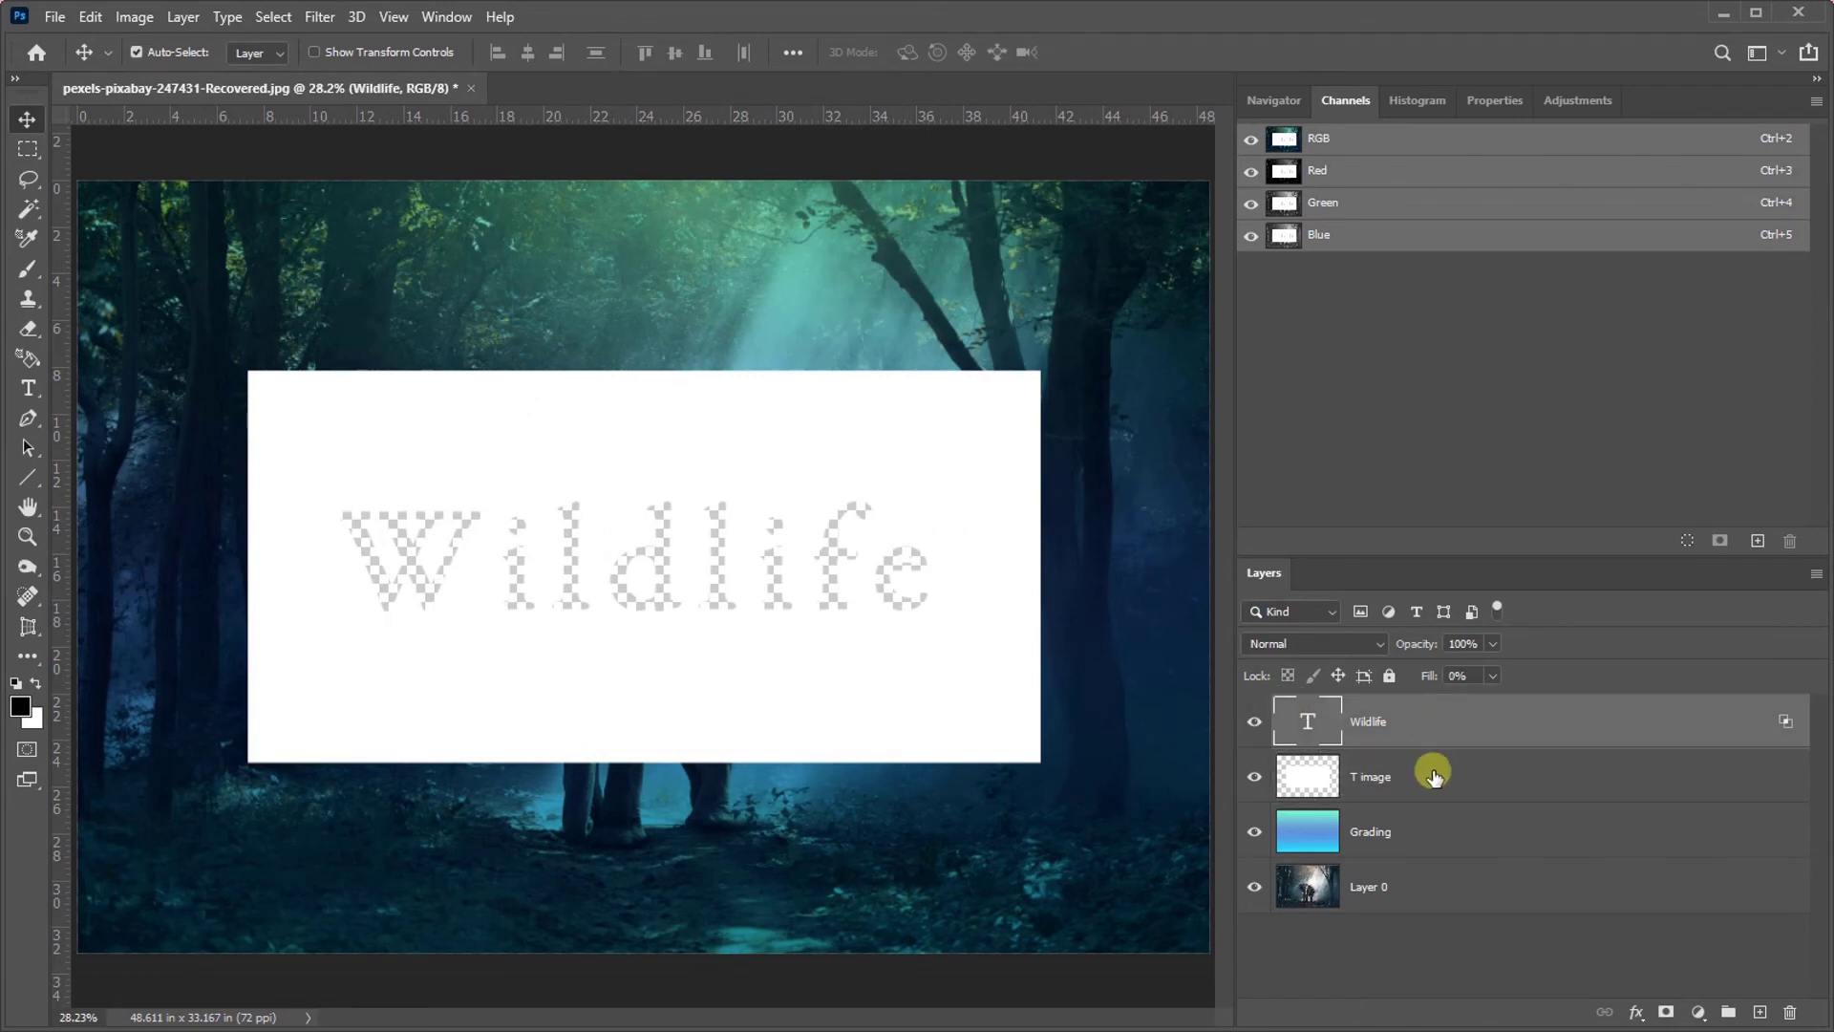
key("ctrl")
left_click(1430, 778)
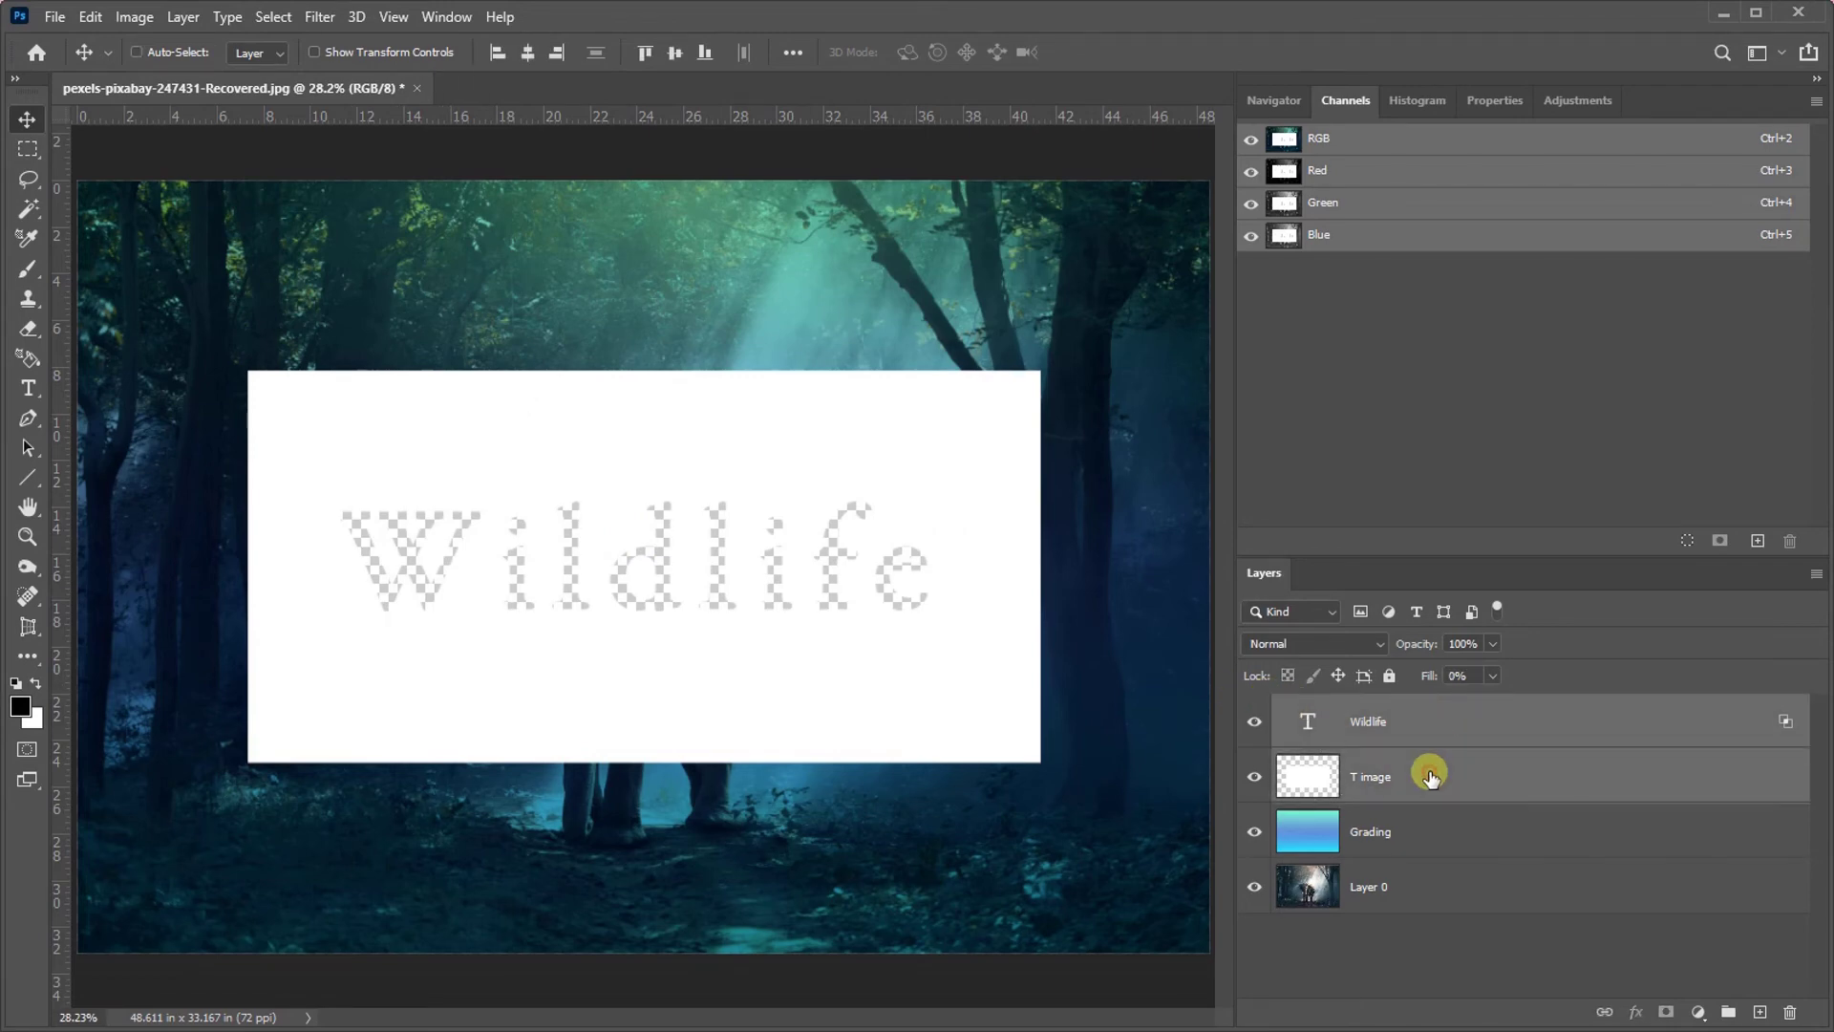
key("ctrl+g")
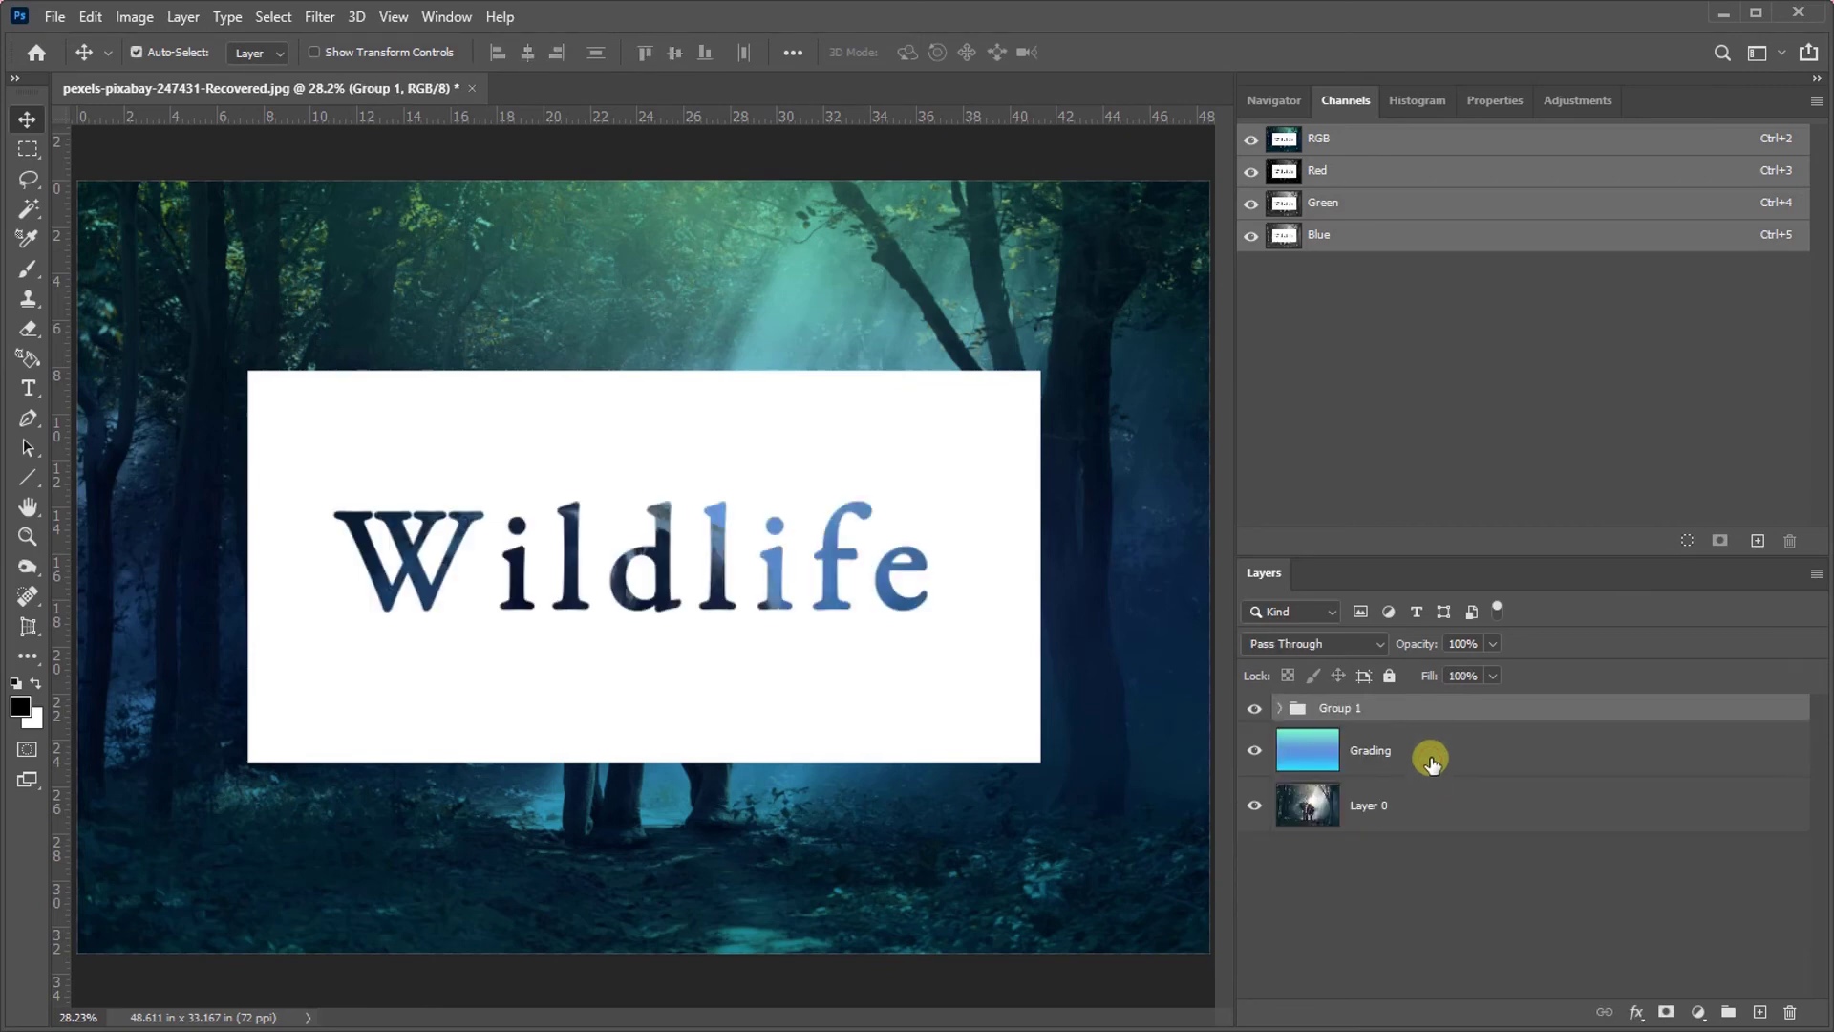
left_click(1255, 711)
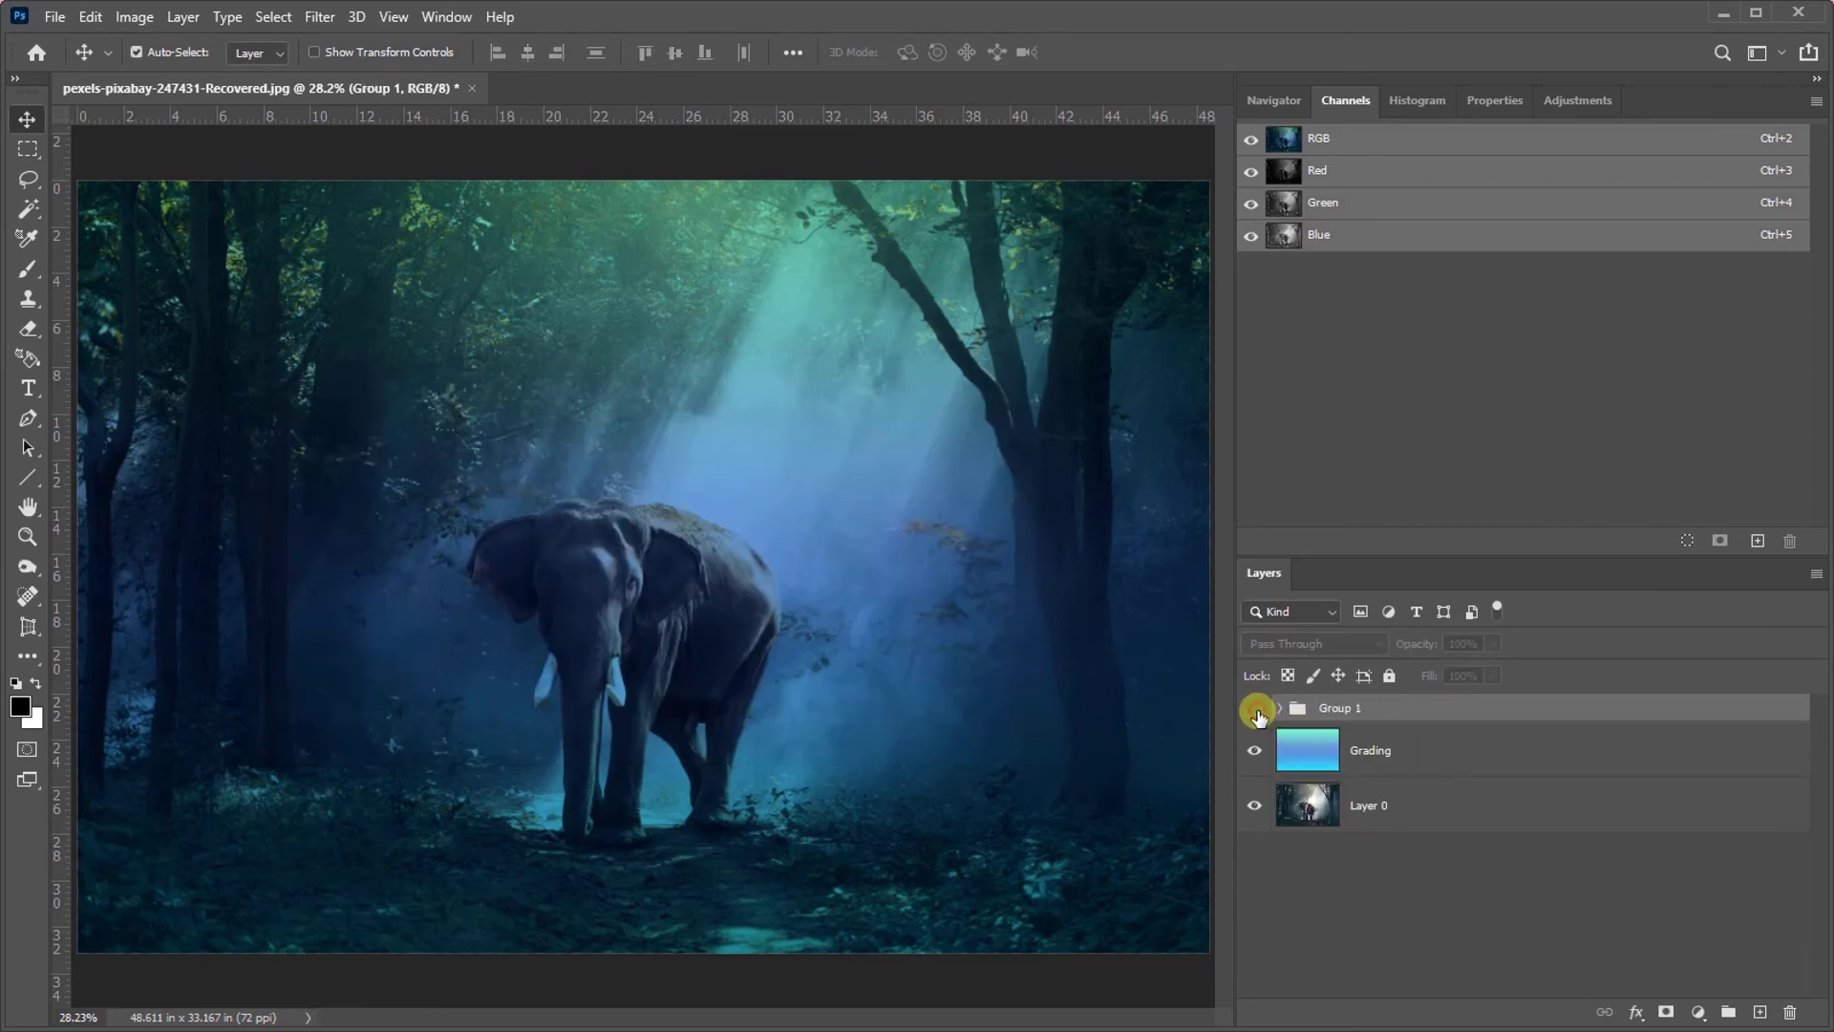
left_click(1255, 711)
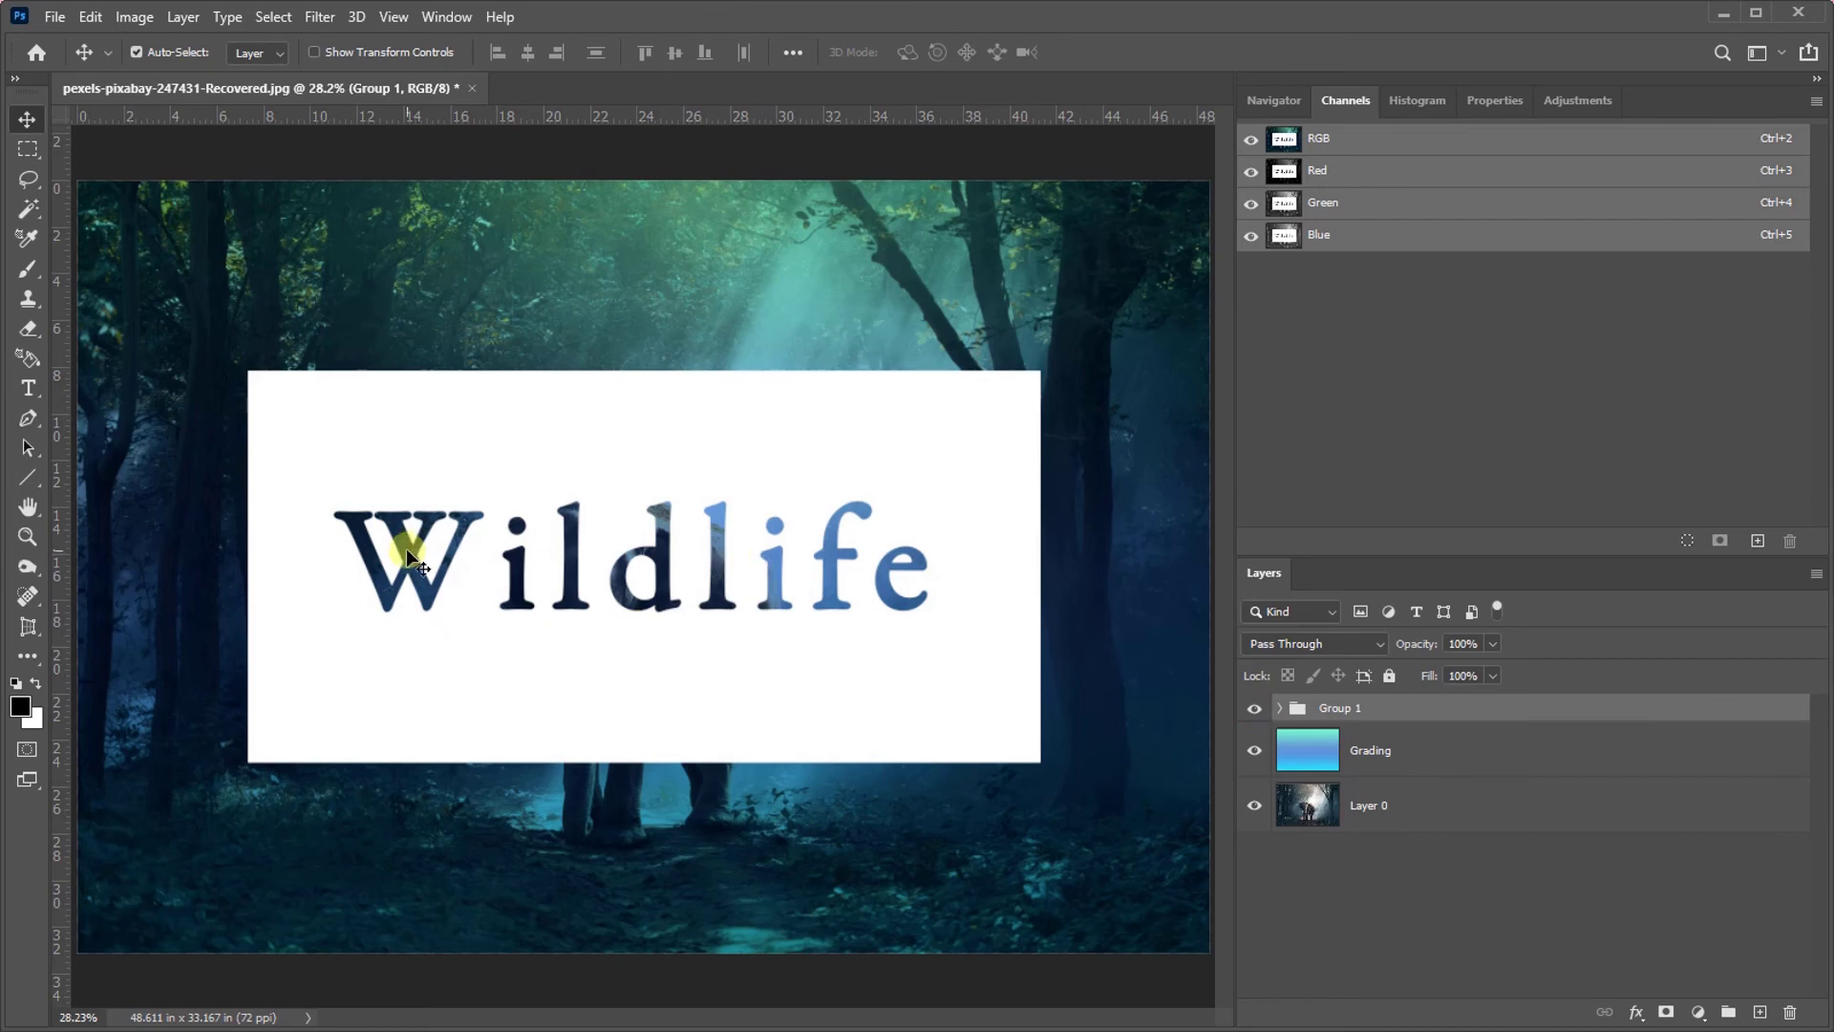
Link the Wildlife and T image layers inside Group 1 and test moving them together
left_click_drag(648, 707, 647, 669)
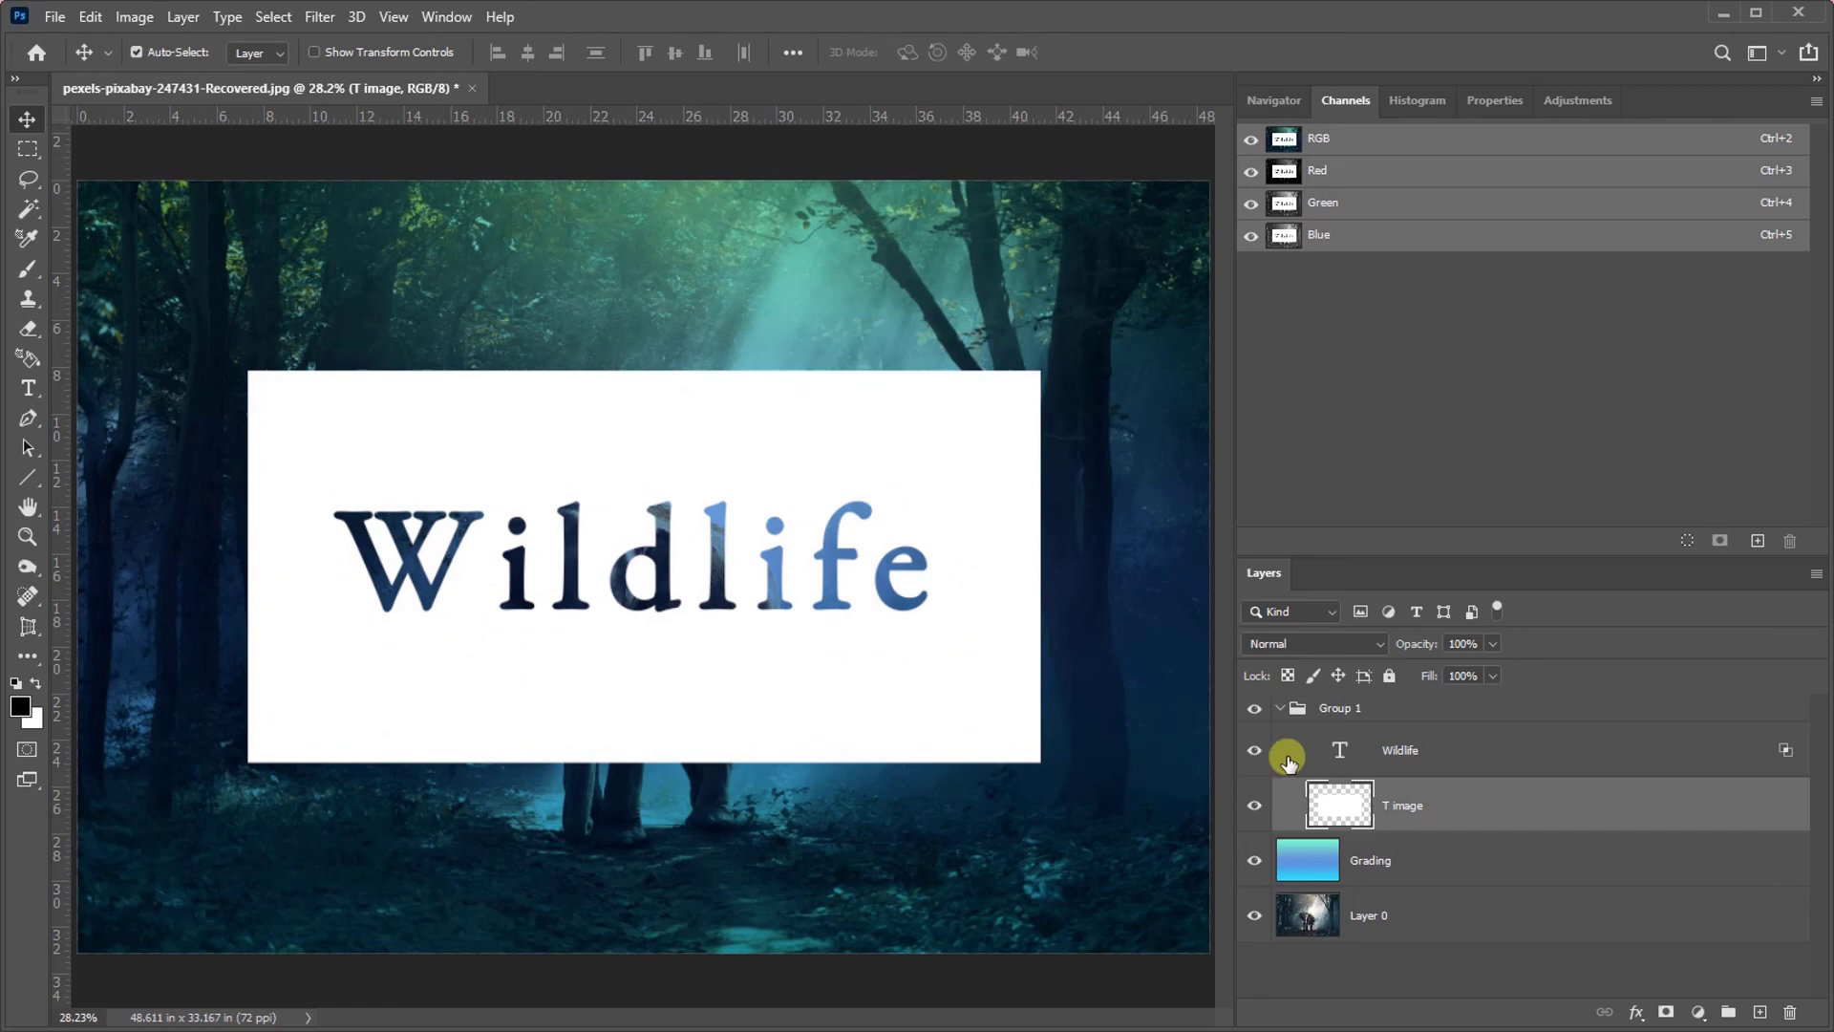
left_click(1406, 747, "shift")
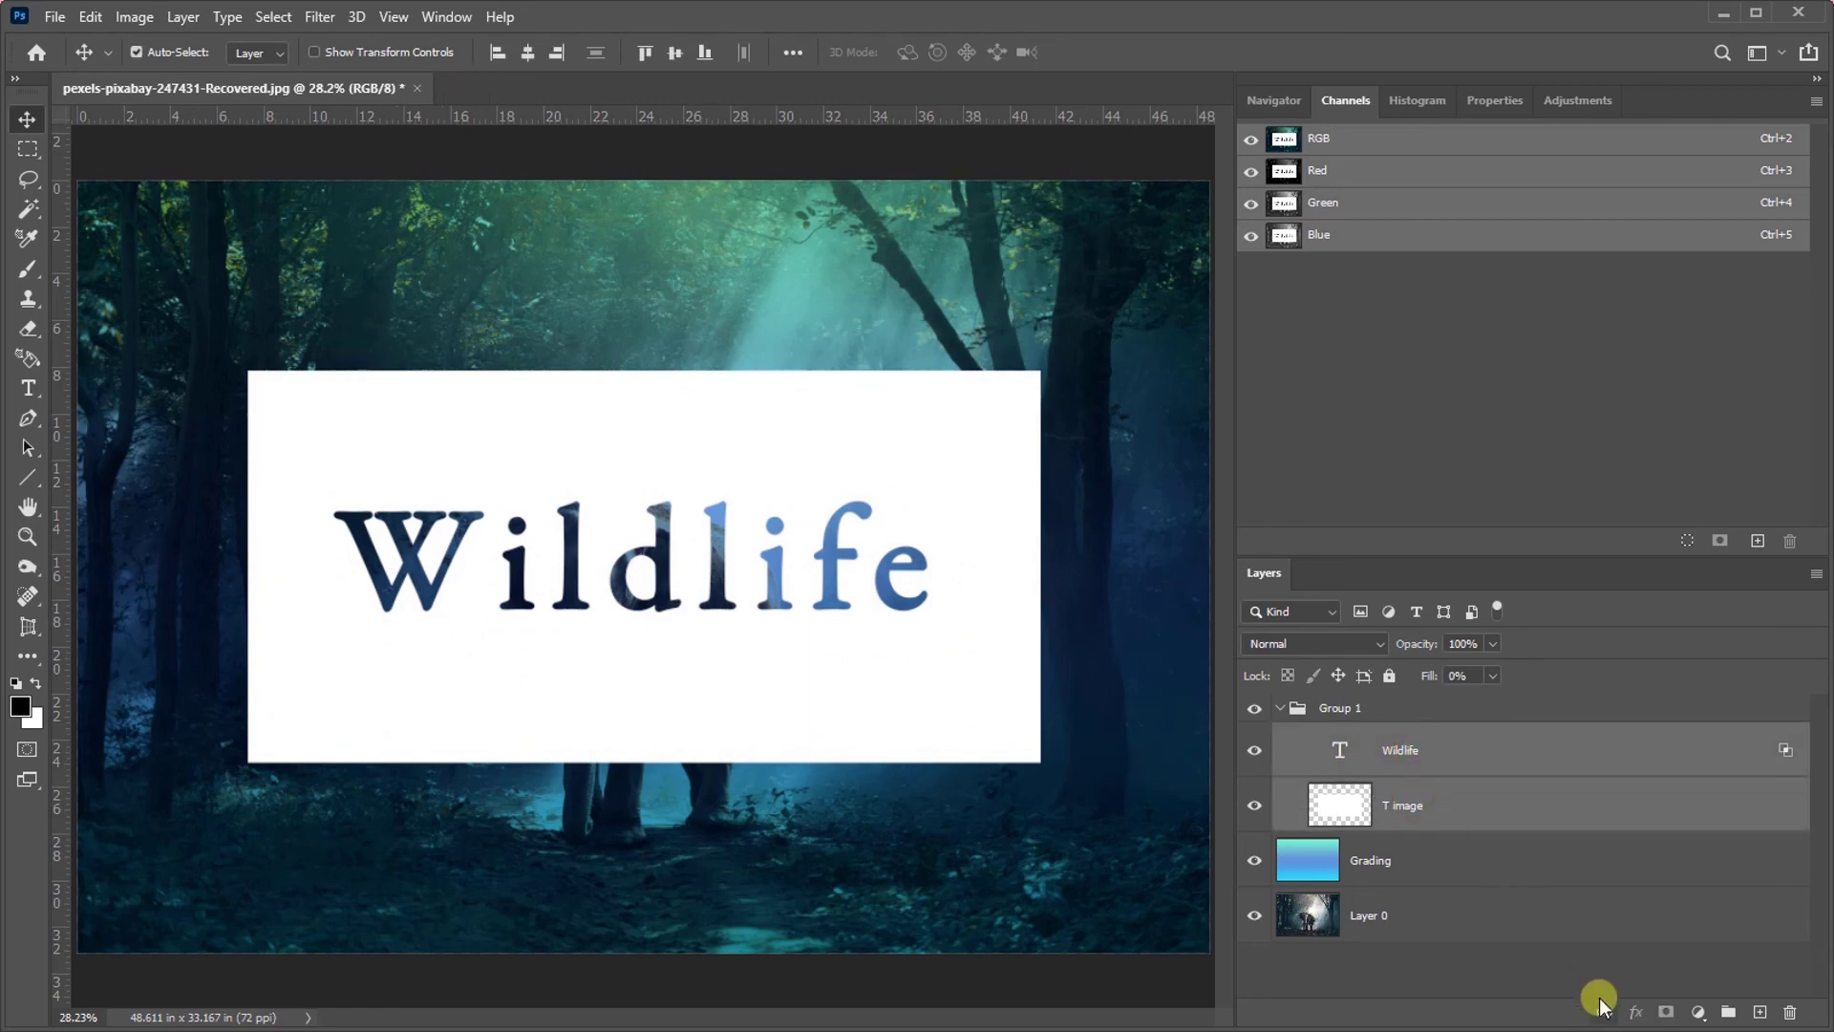
left_click(1605, 1010)
left_click_drag(853, 652, 802, 616)
Replace the knocked-out text "Wildlife" with "Life"
double_click(372, 554)
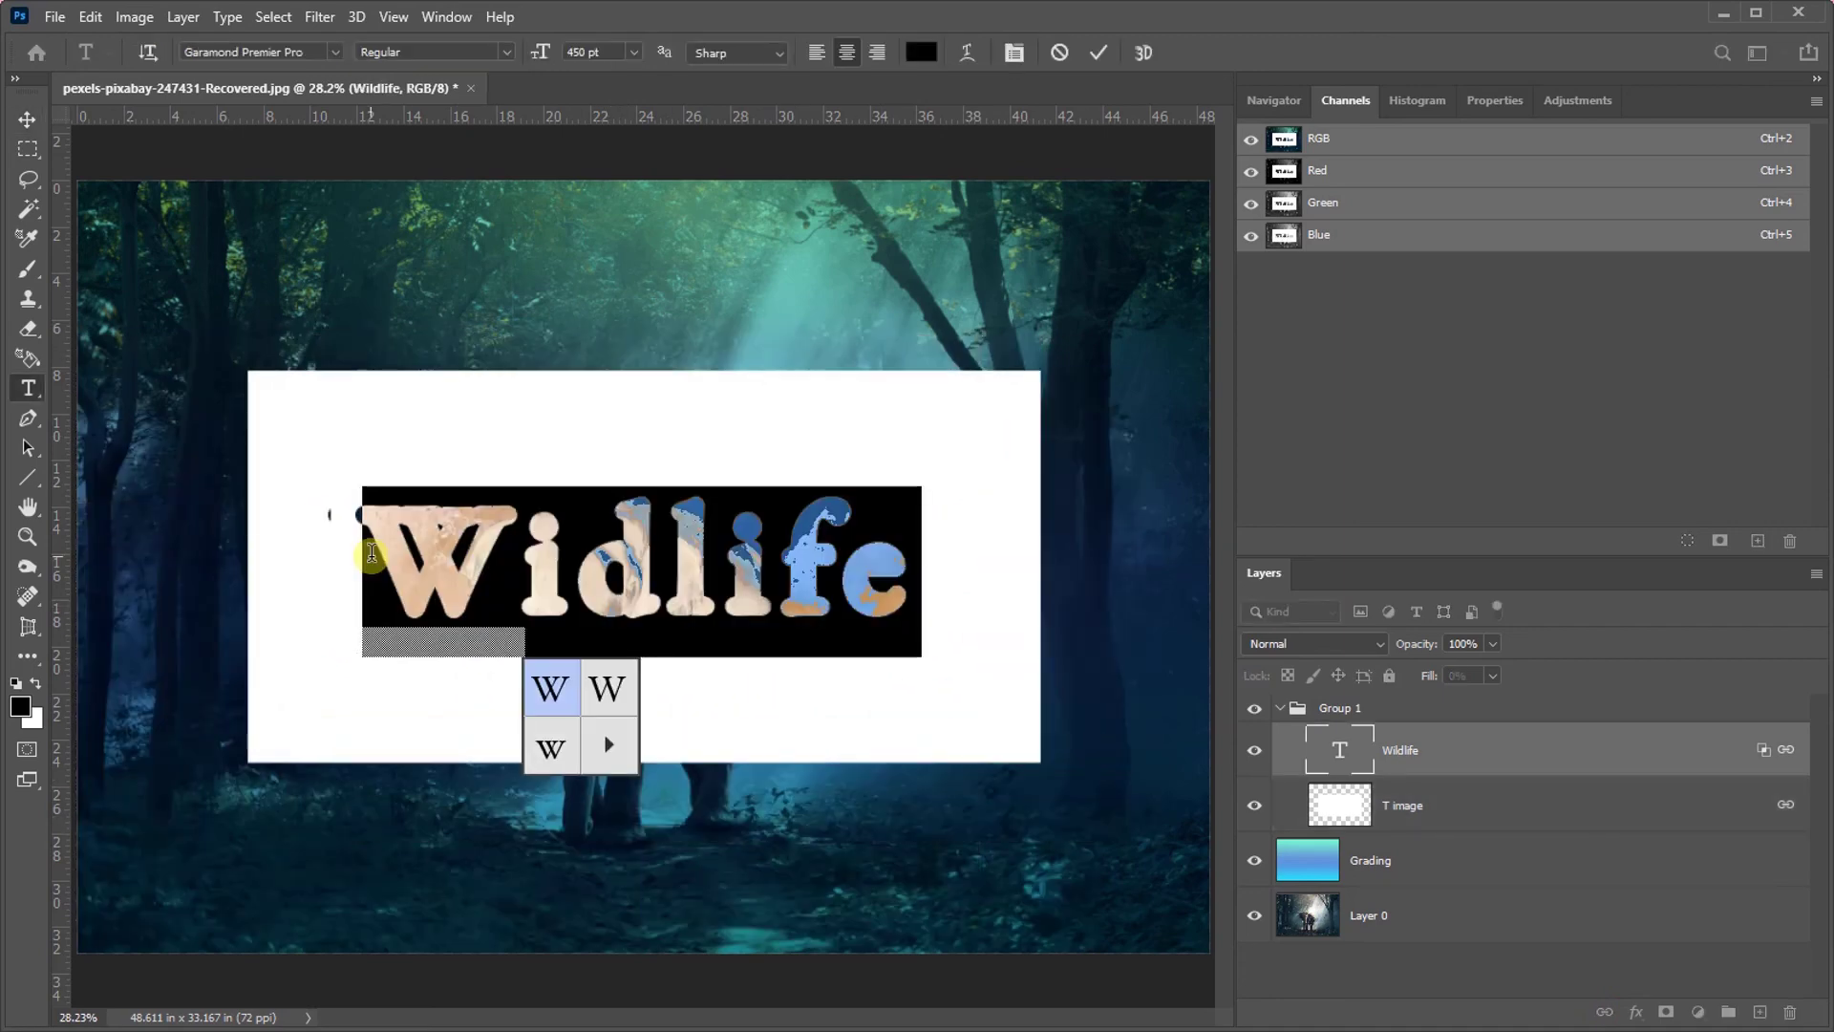
key("BackSpace")
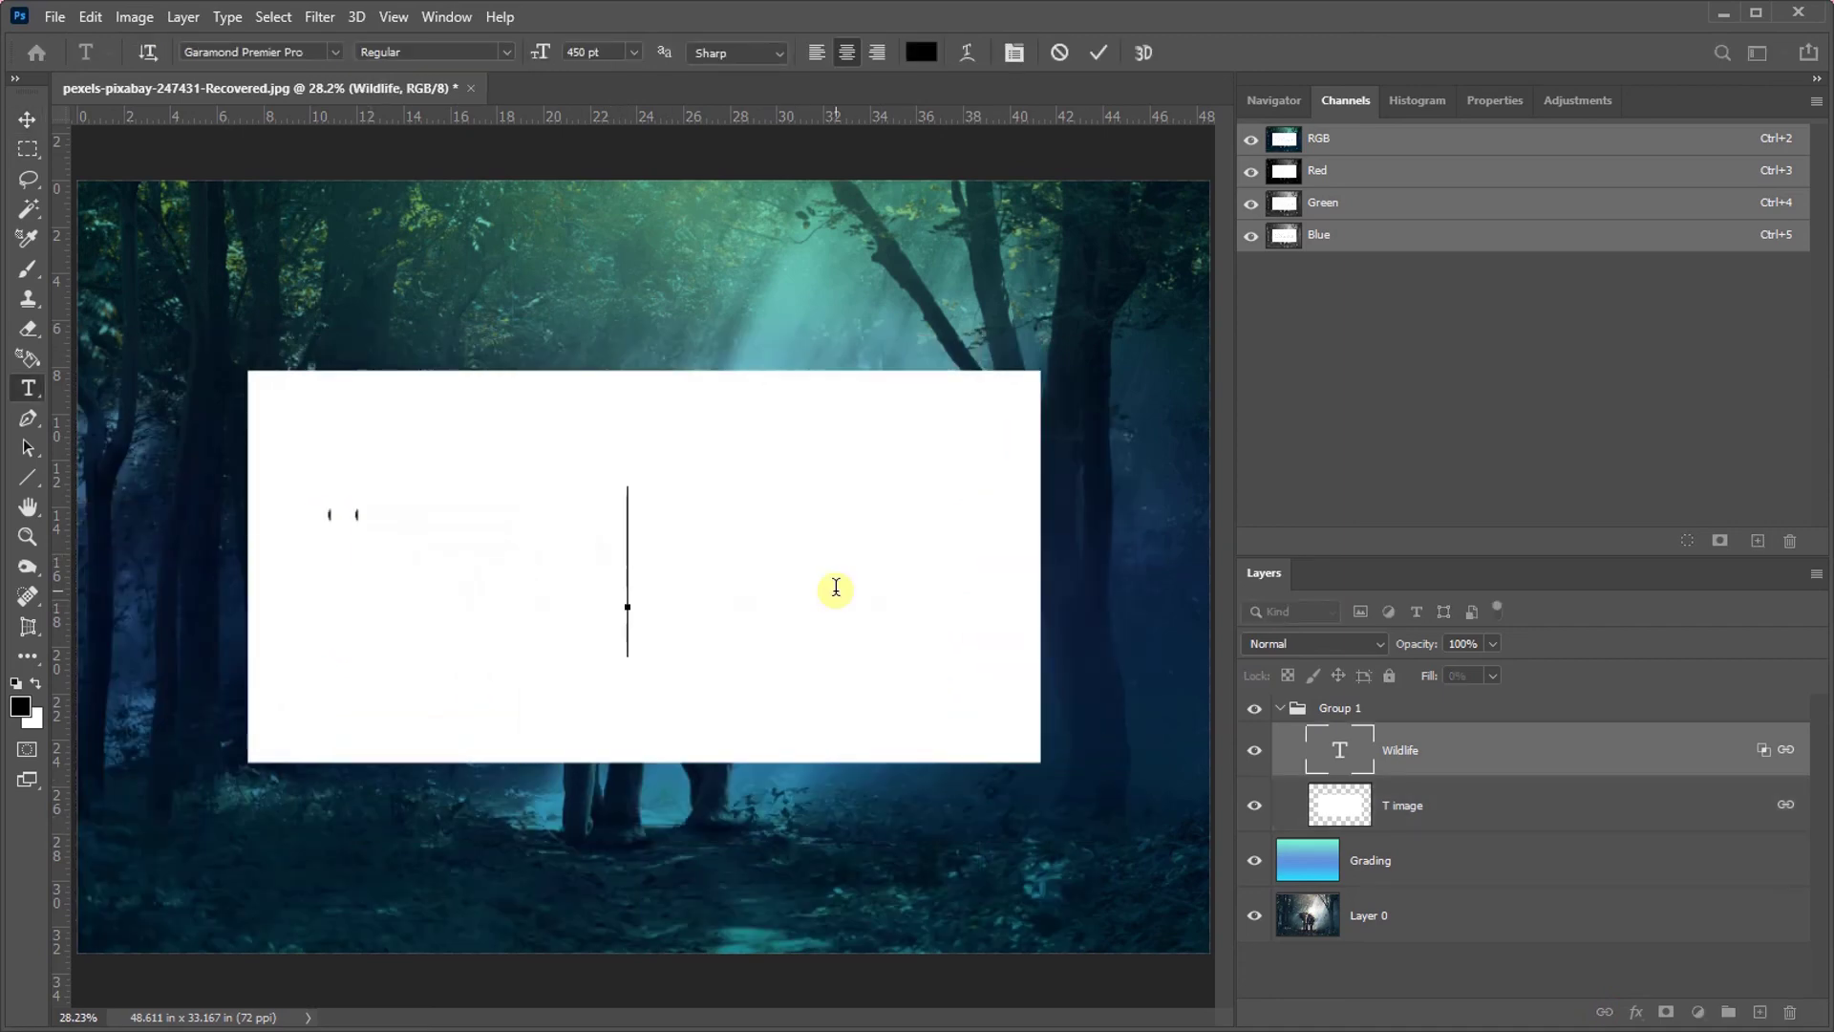
type("Life")
key("ctrl+Return")
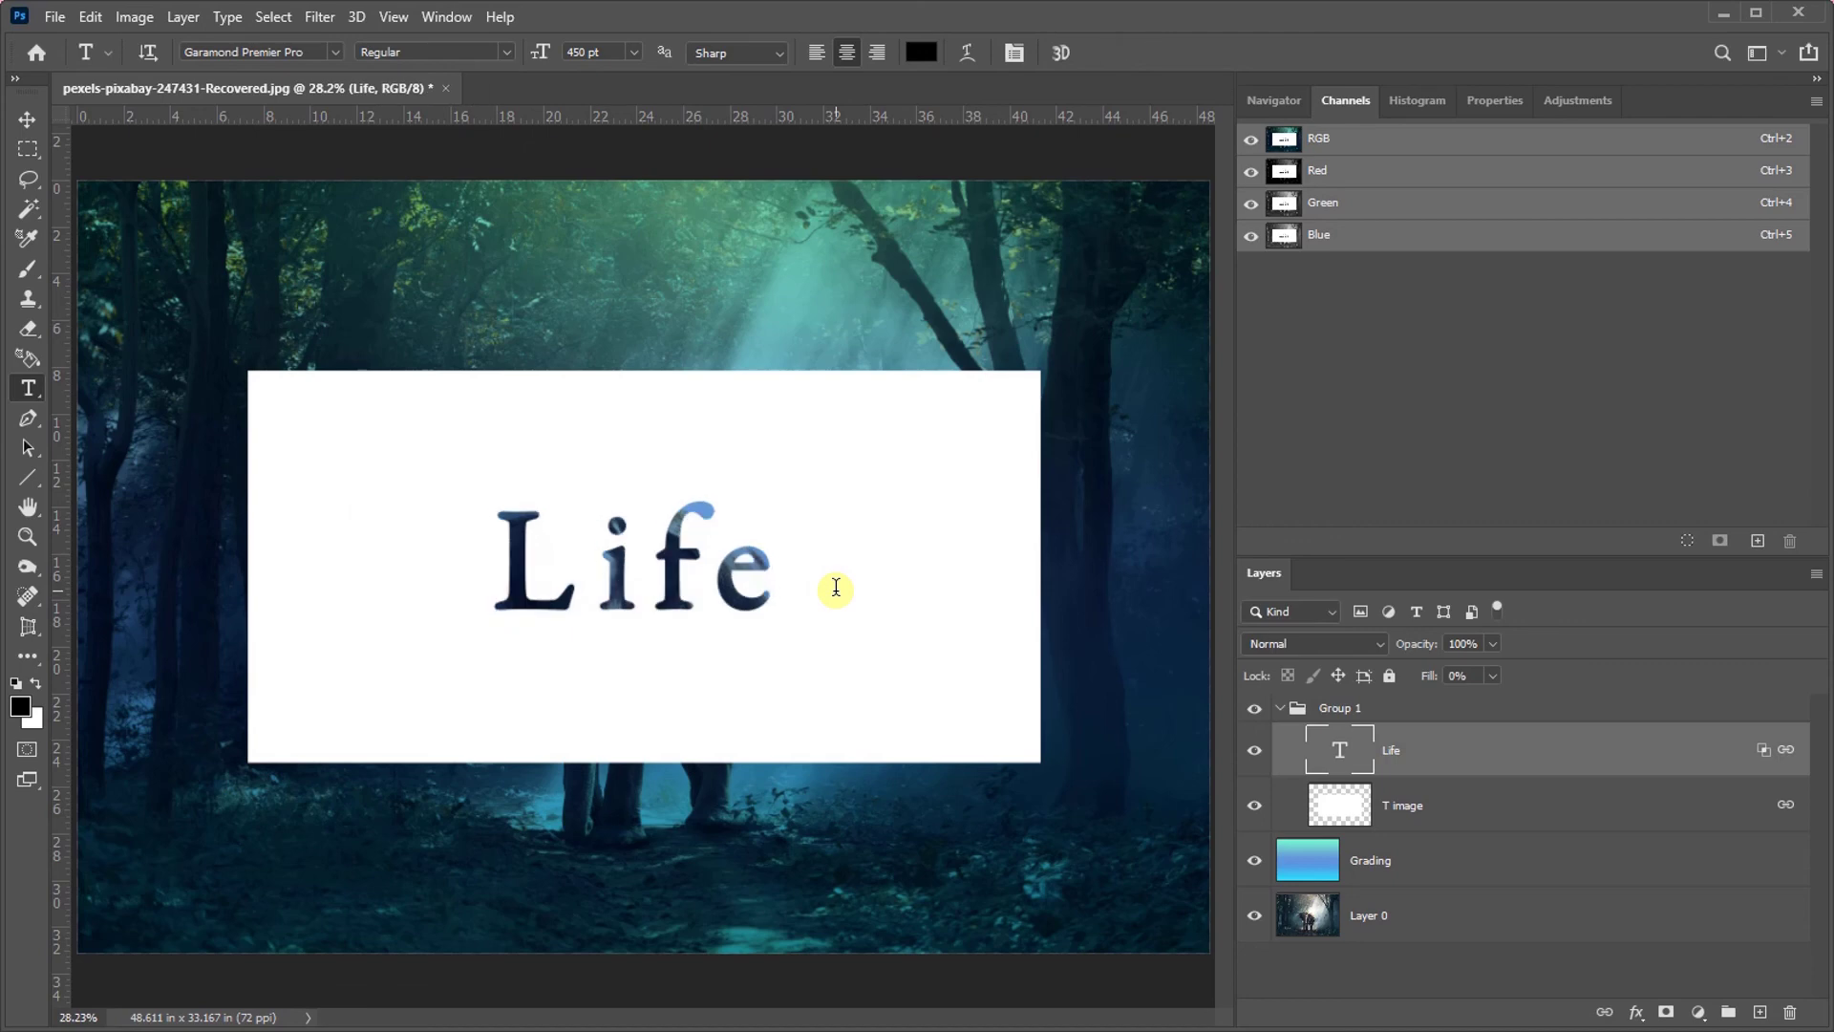
left_click(334, 52)
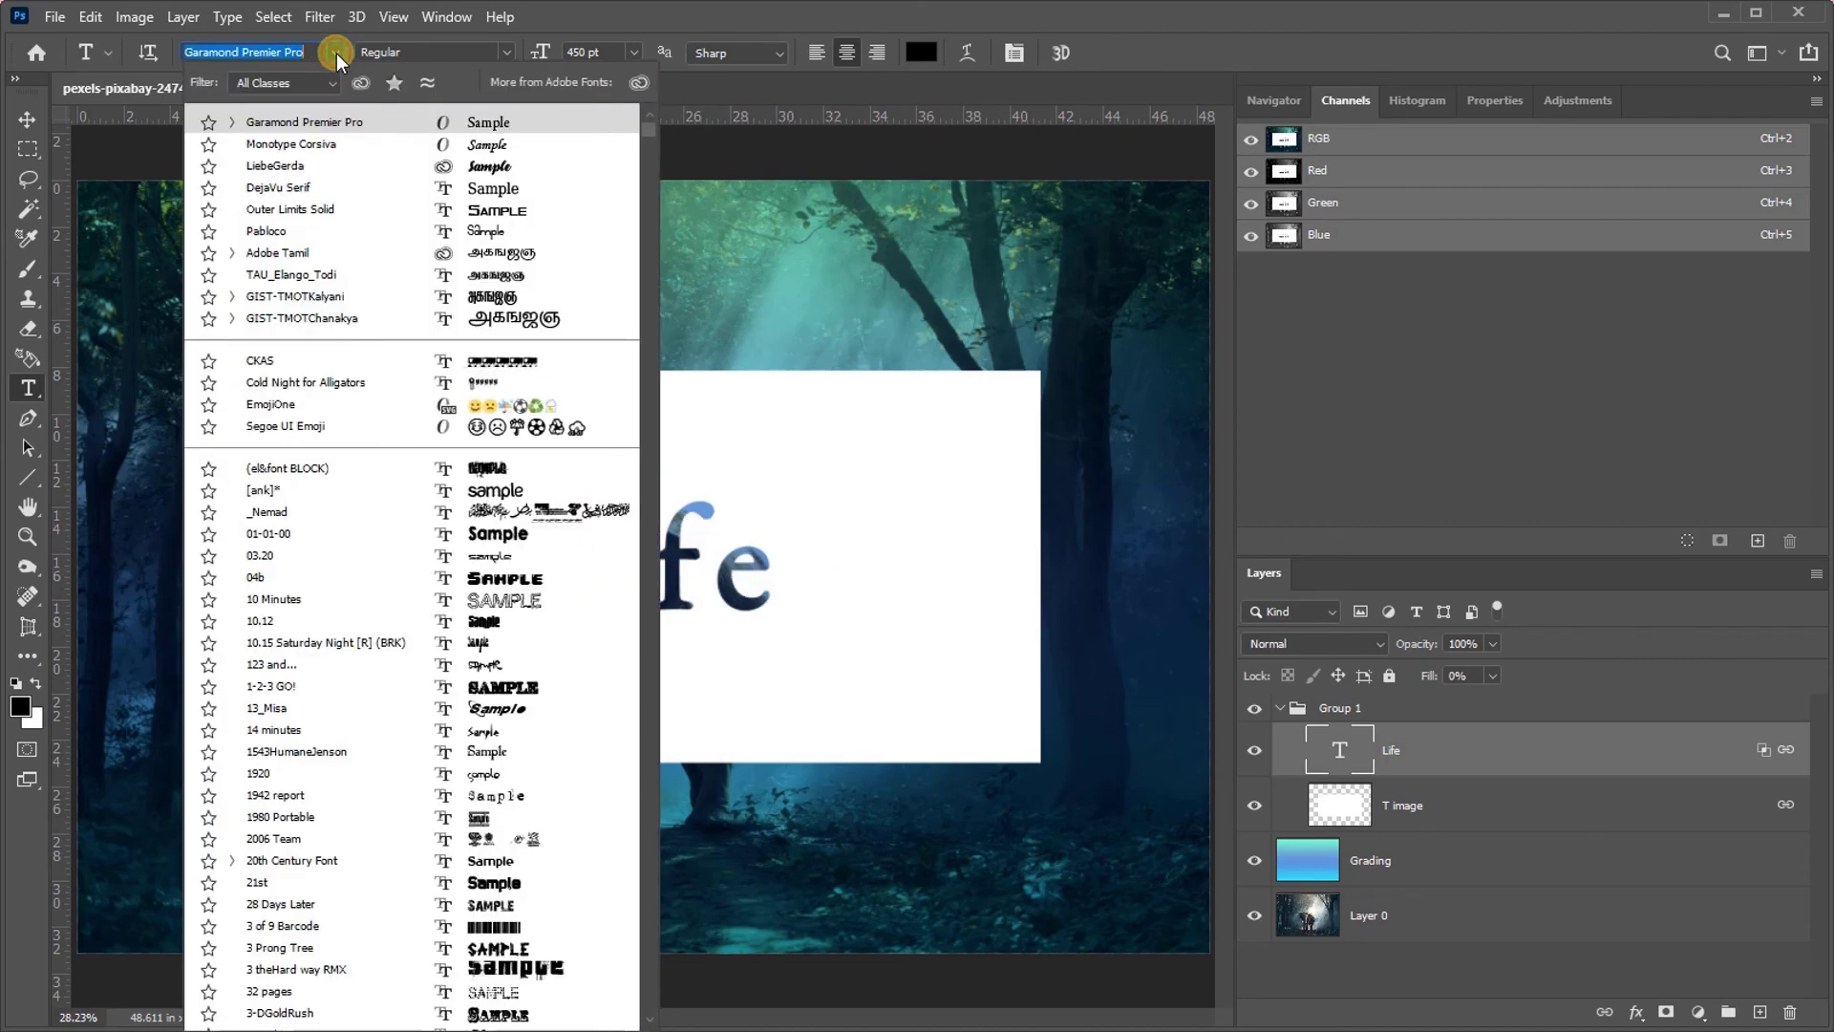
left_click(377, 167)
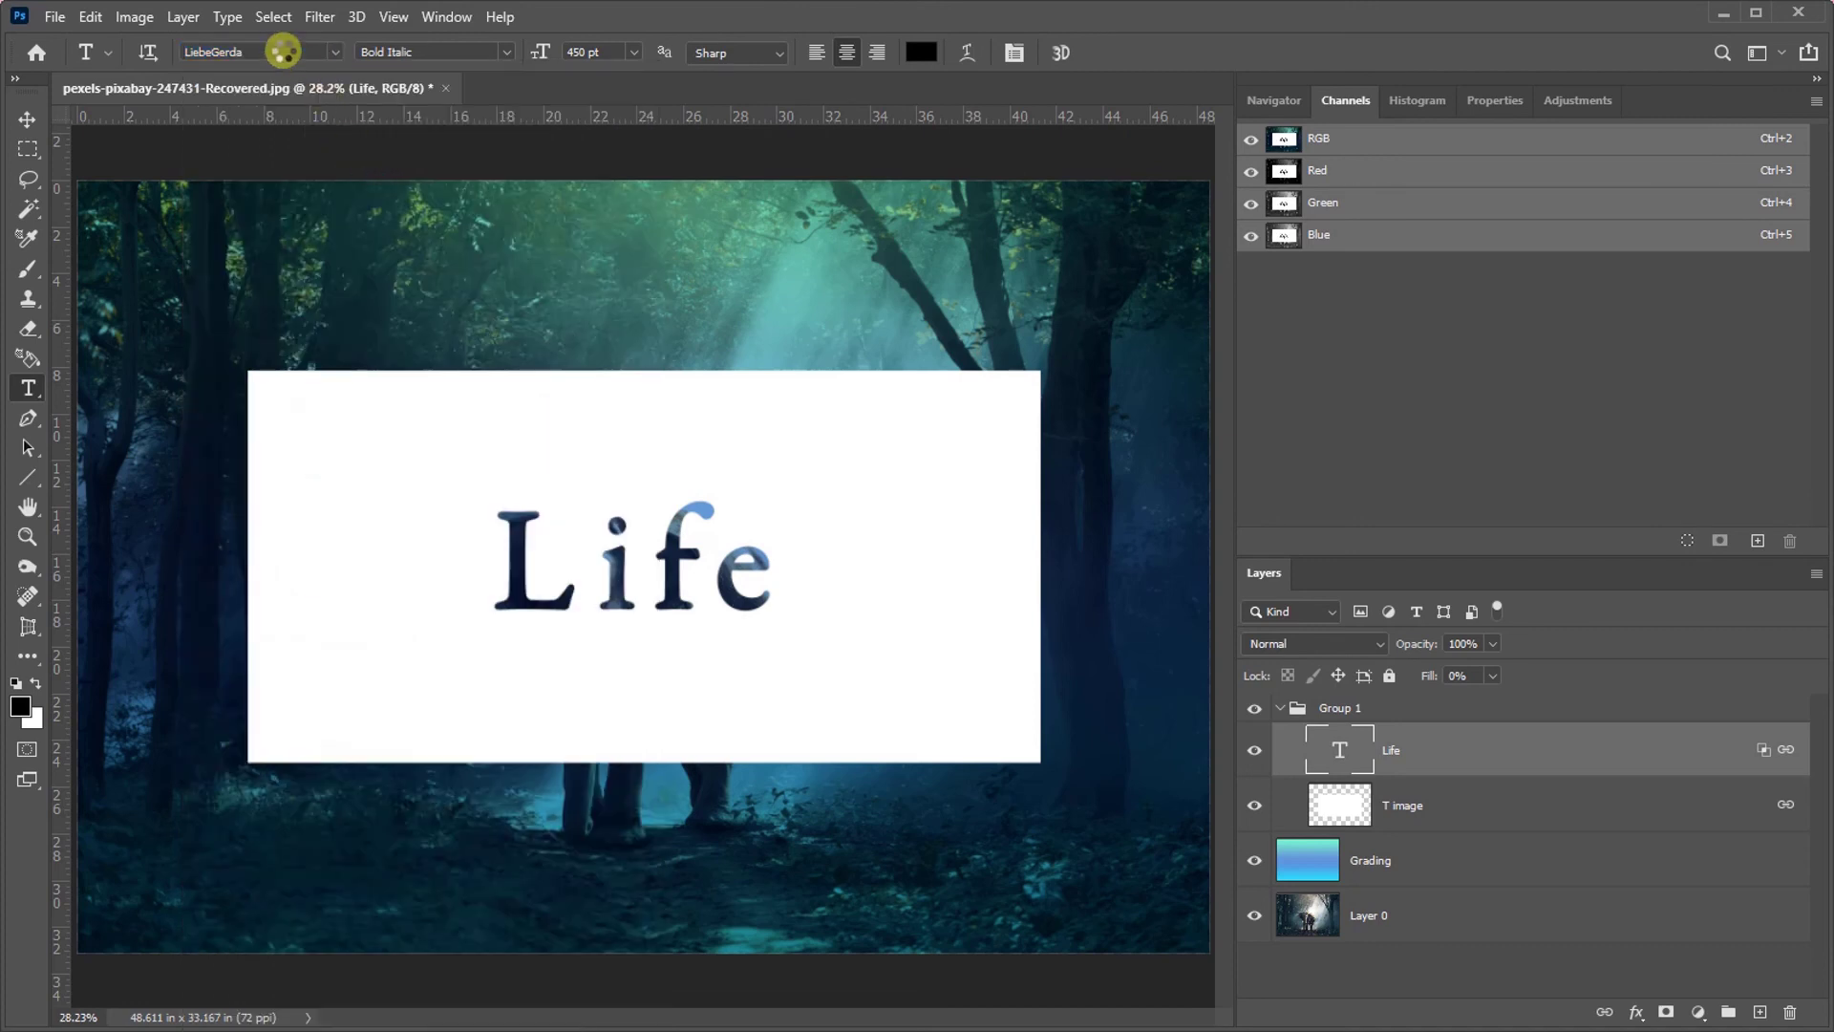
key("ctrl+z")
Cycle through the fonts for the Life text and set it to Adobe Tamil
scroll(284, 49, "down", 4)
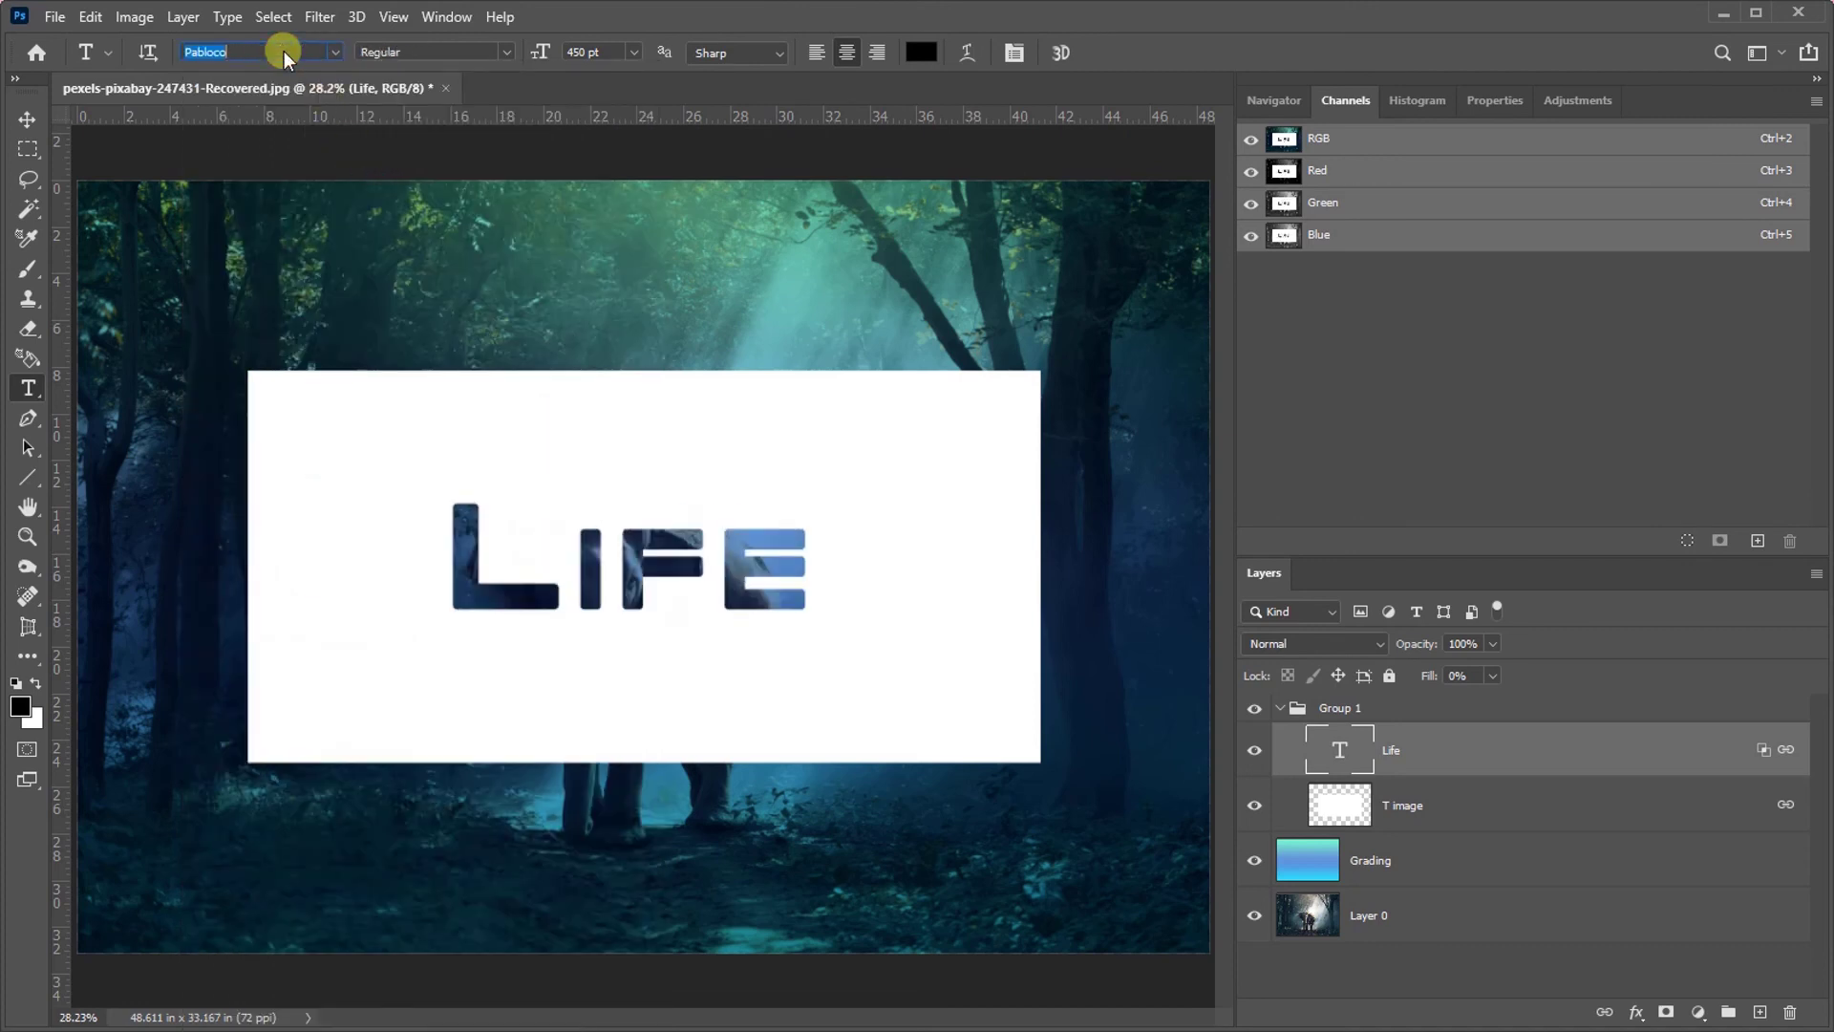
scroll(284, 50, "down", 1)
scroll(284, 50, "down", 1)
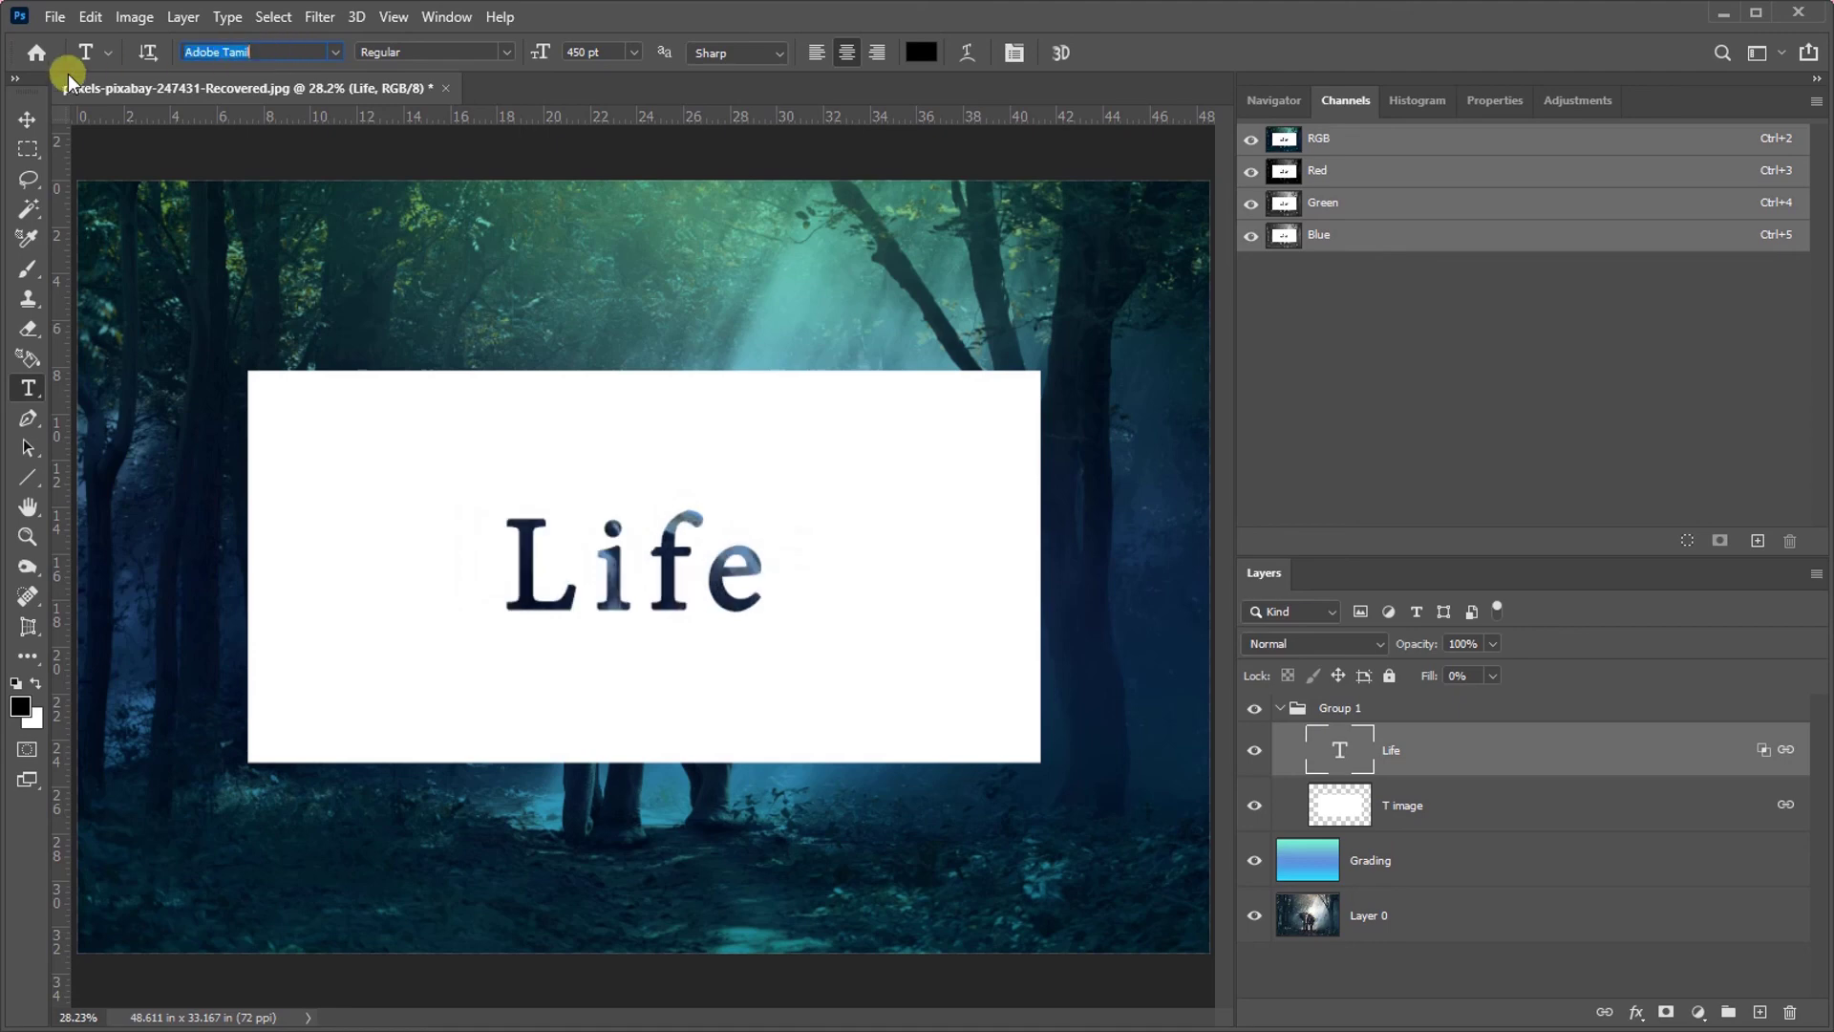
left_click(26, 118)
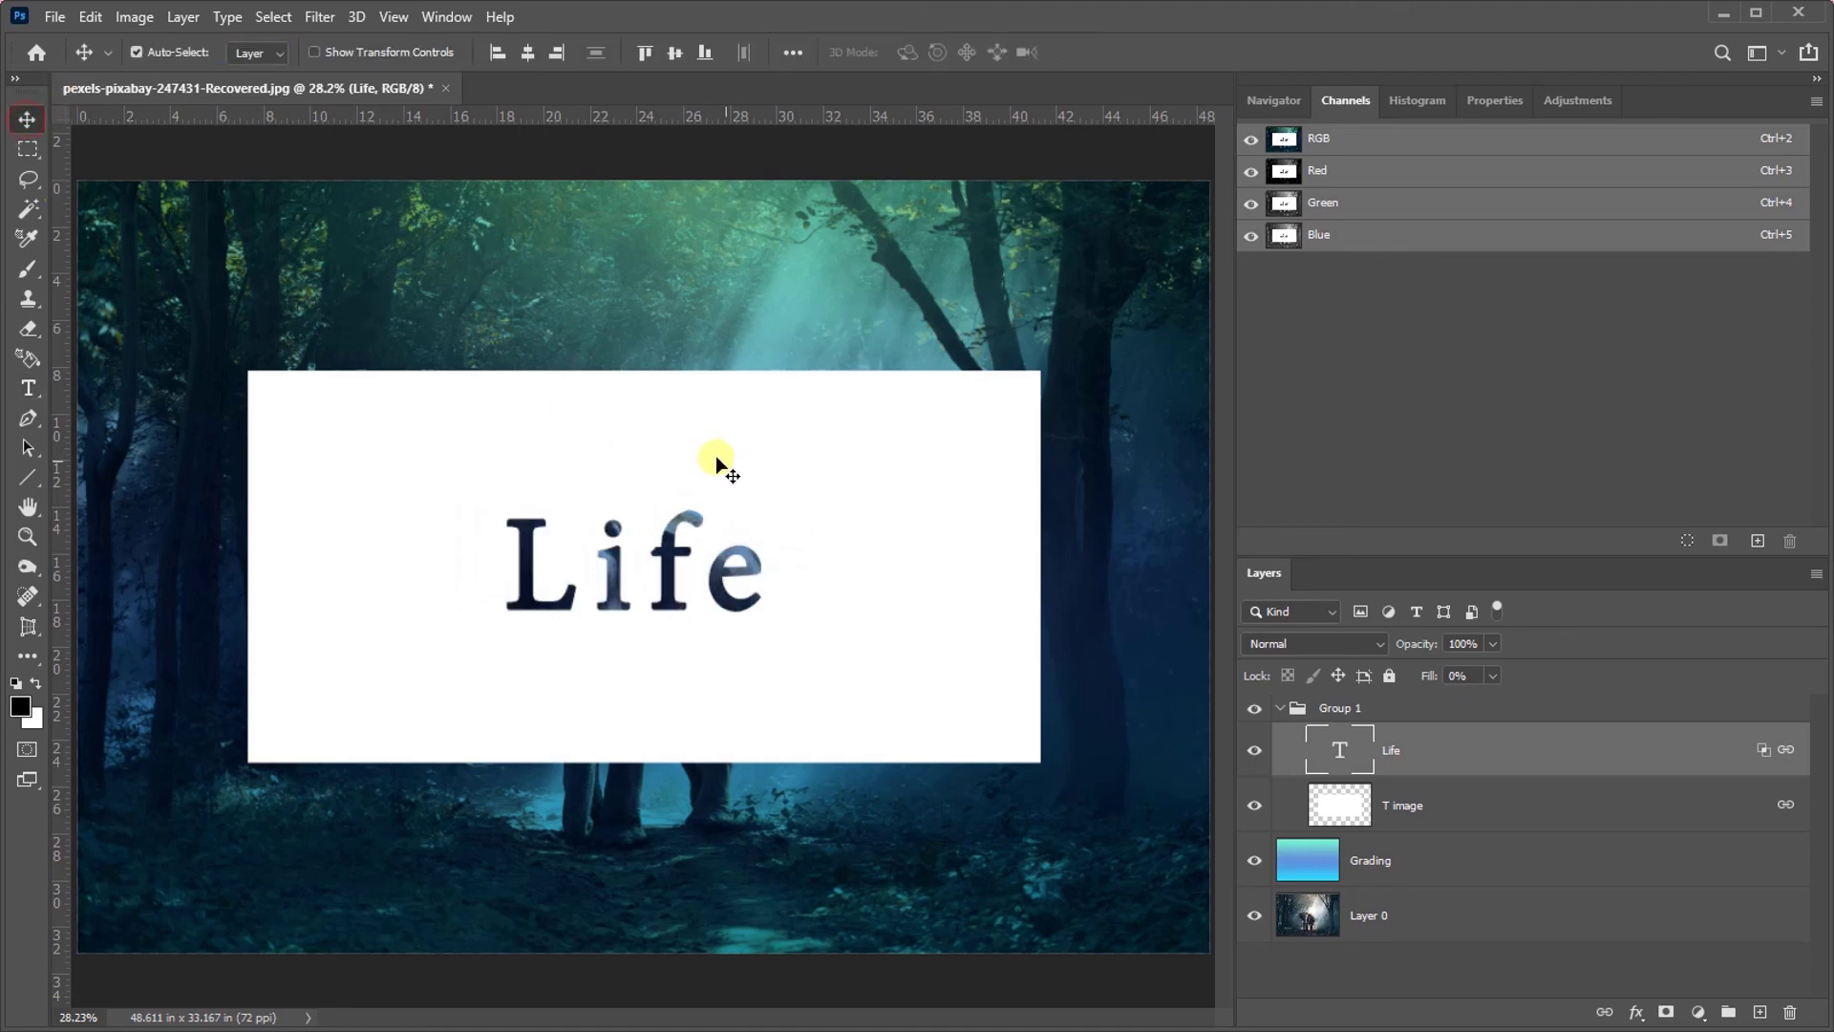